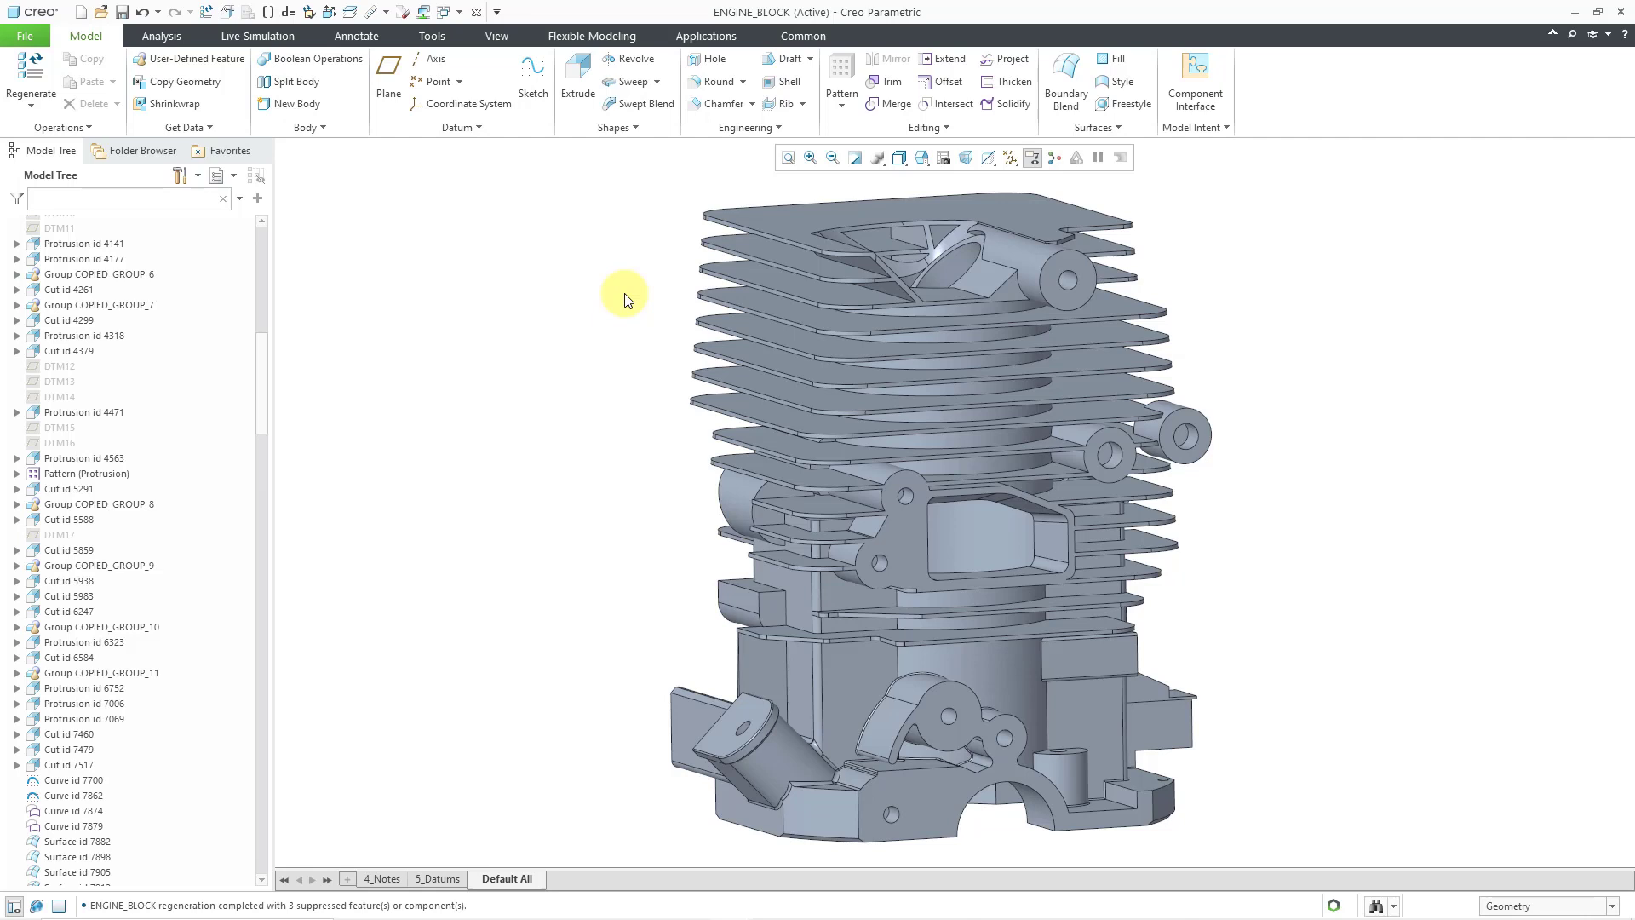
click(899, 552)
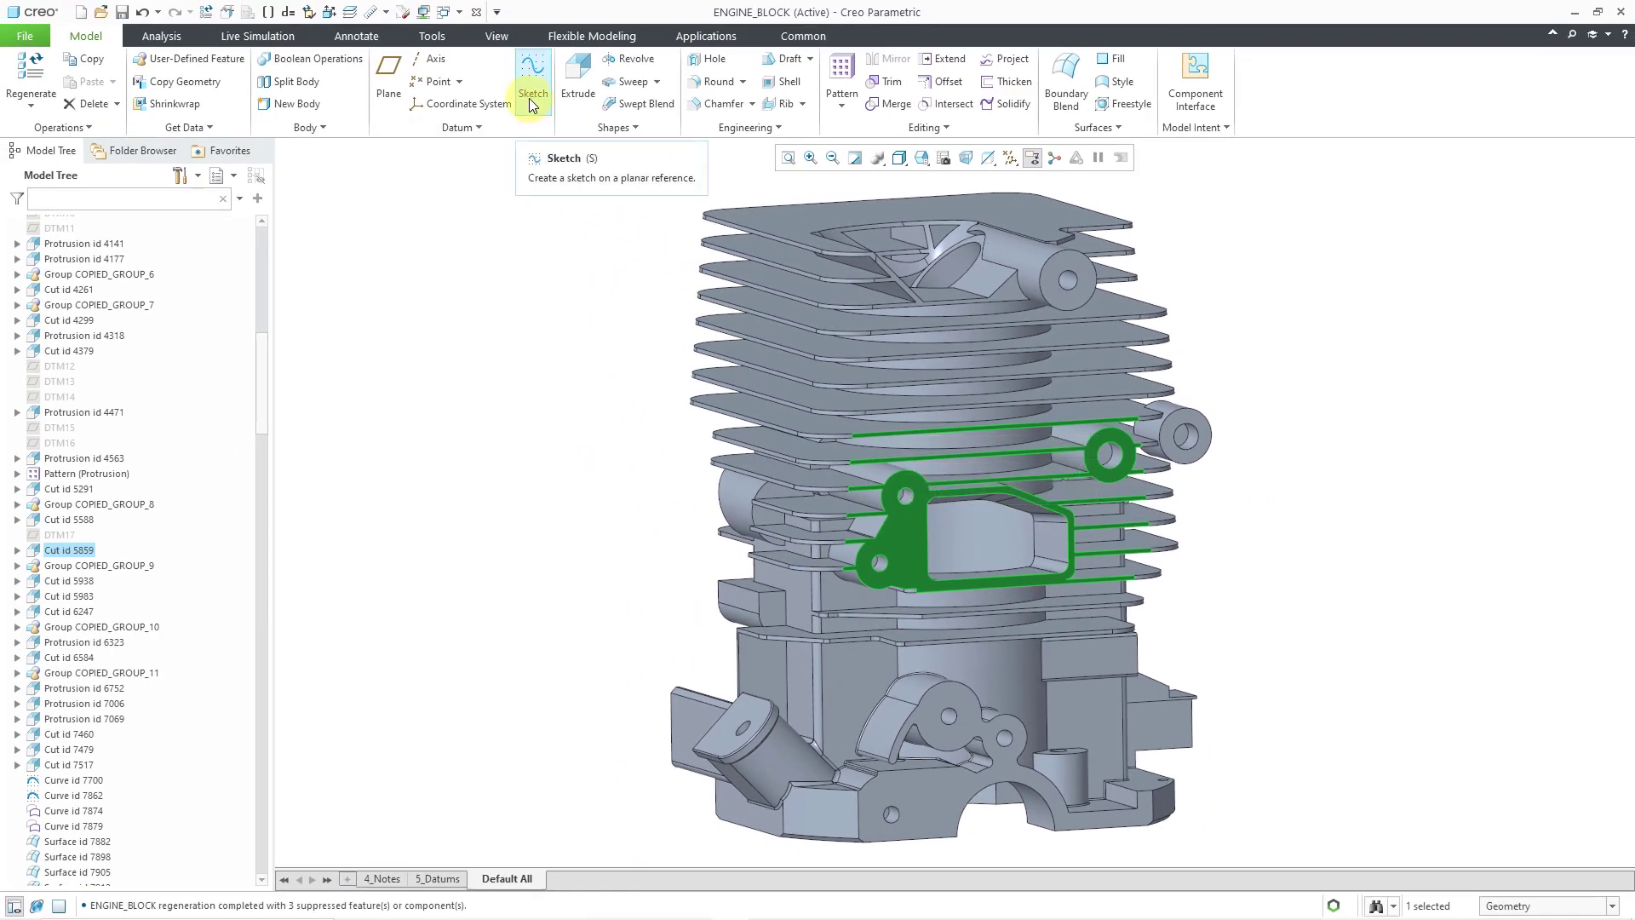
click(531, 104)
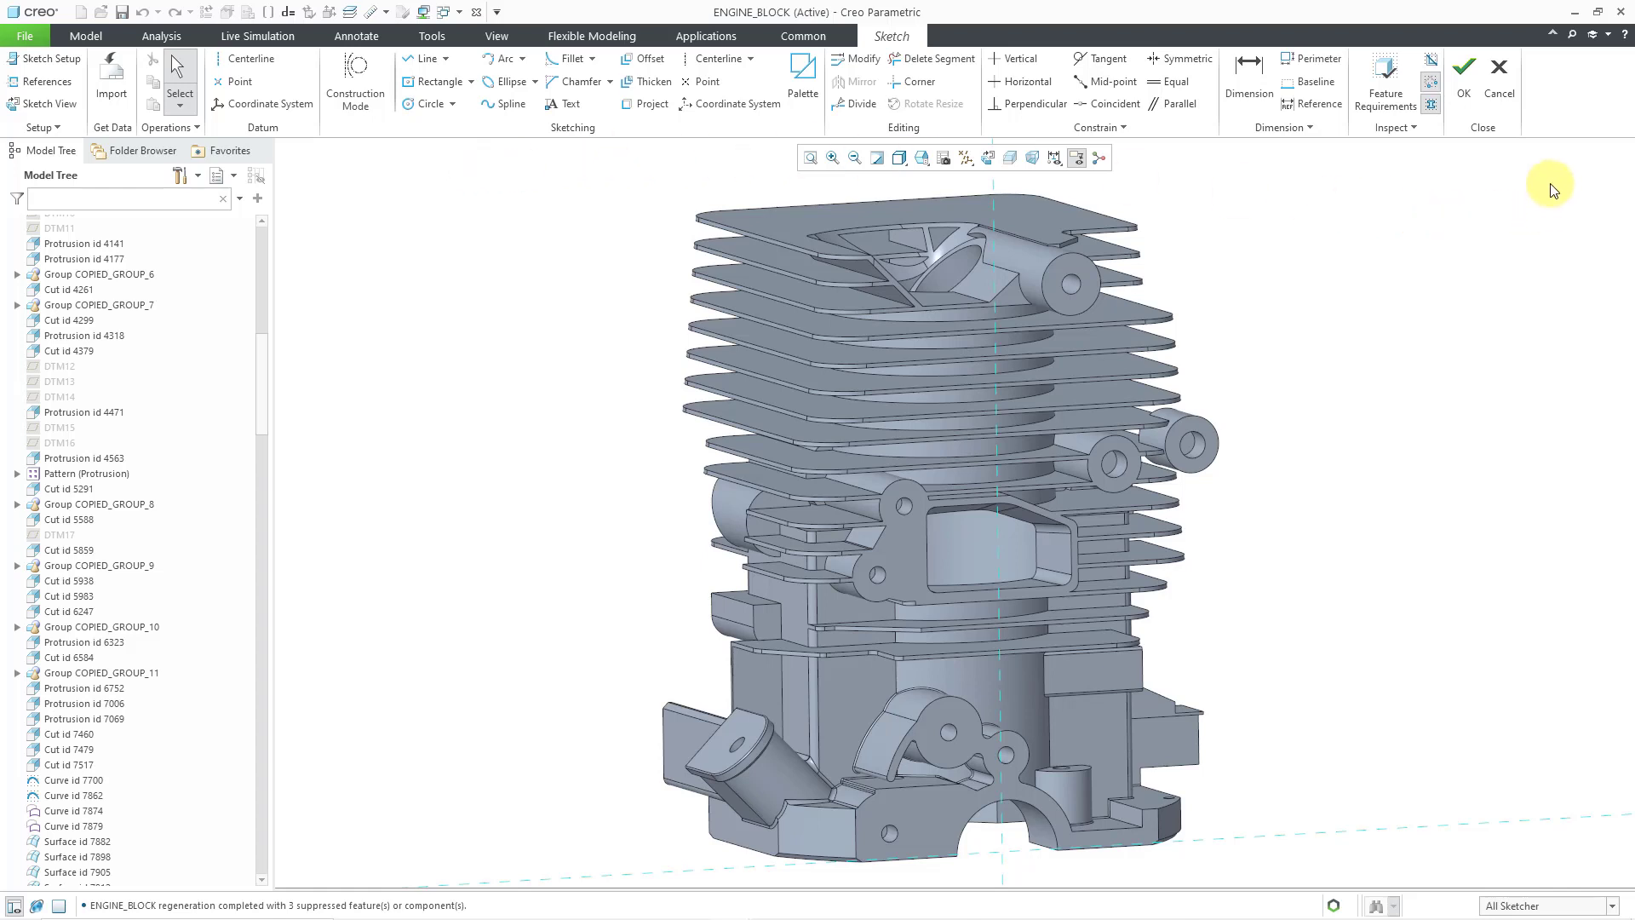
click(1499, 85)
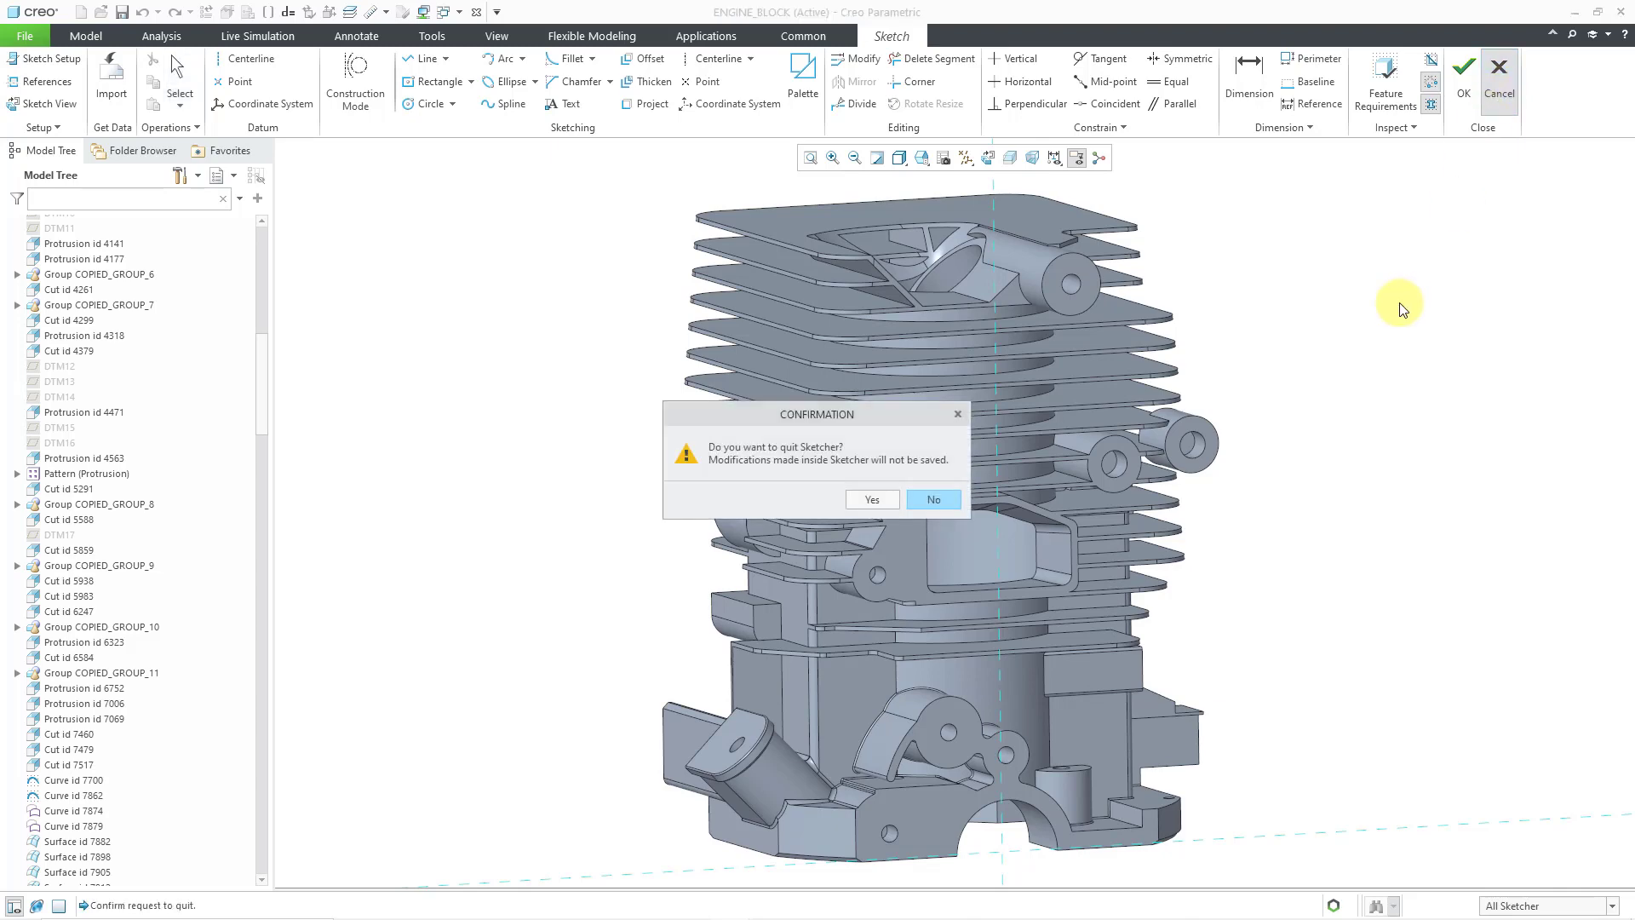
click(866, 499)
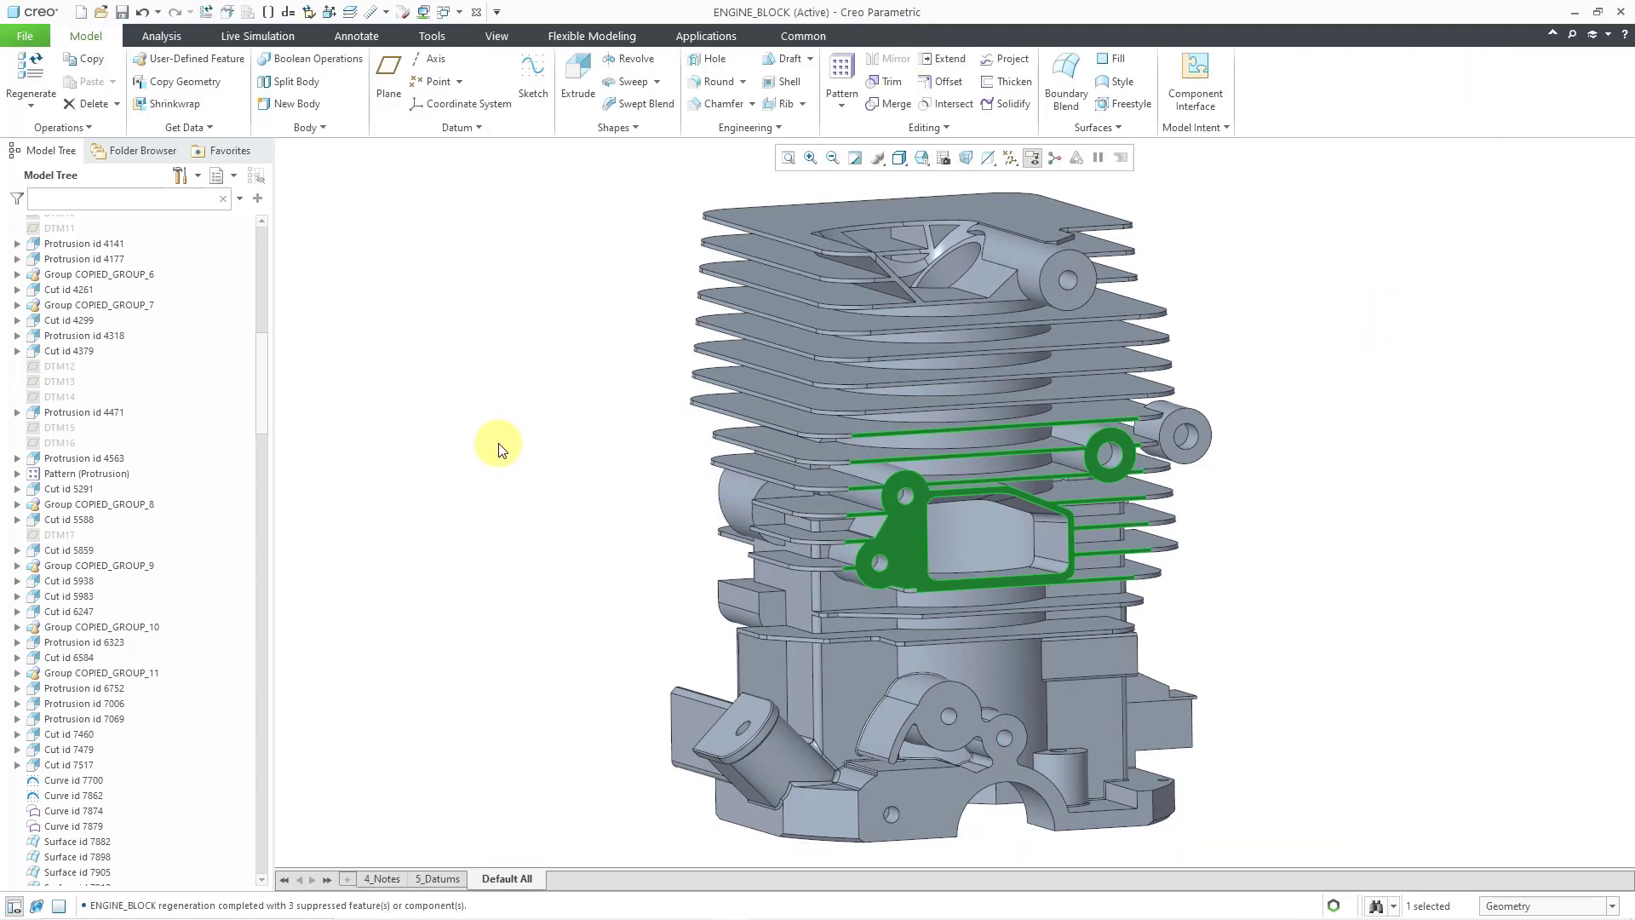
click(500, 449)
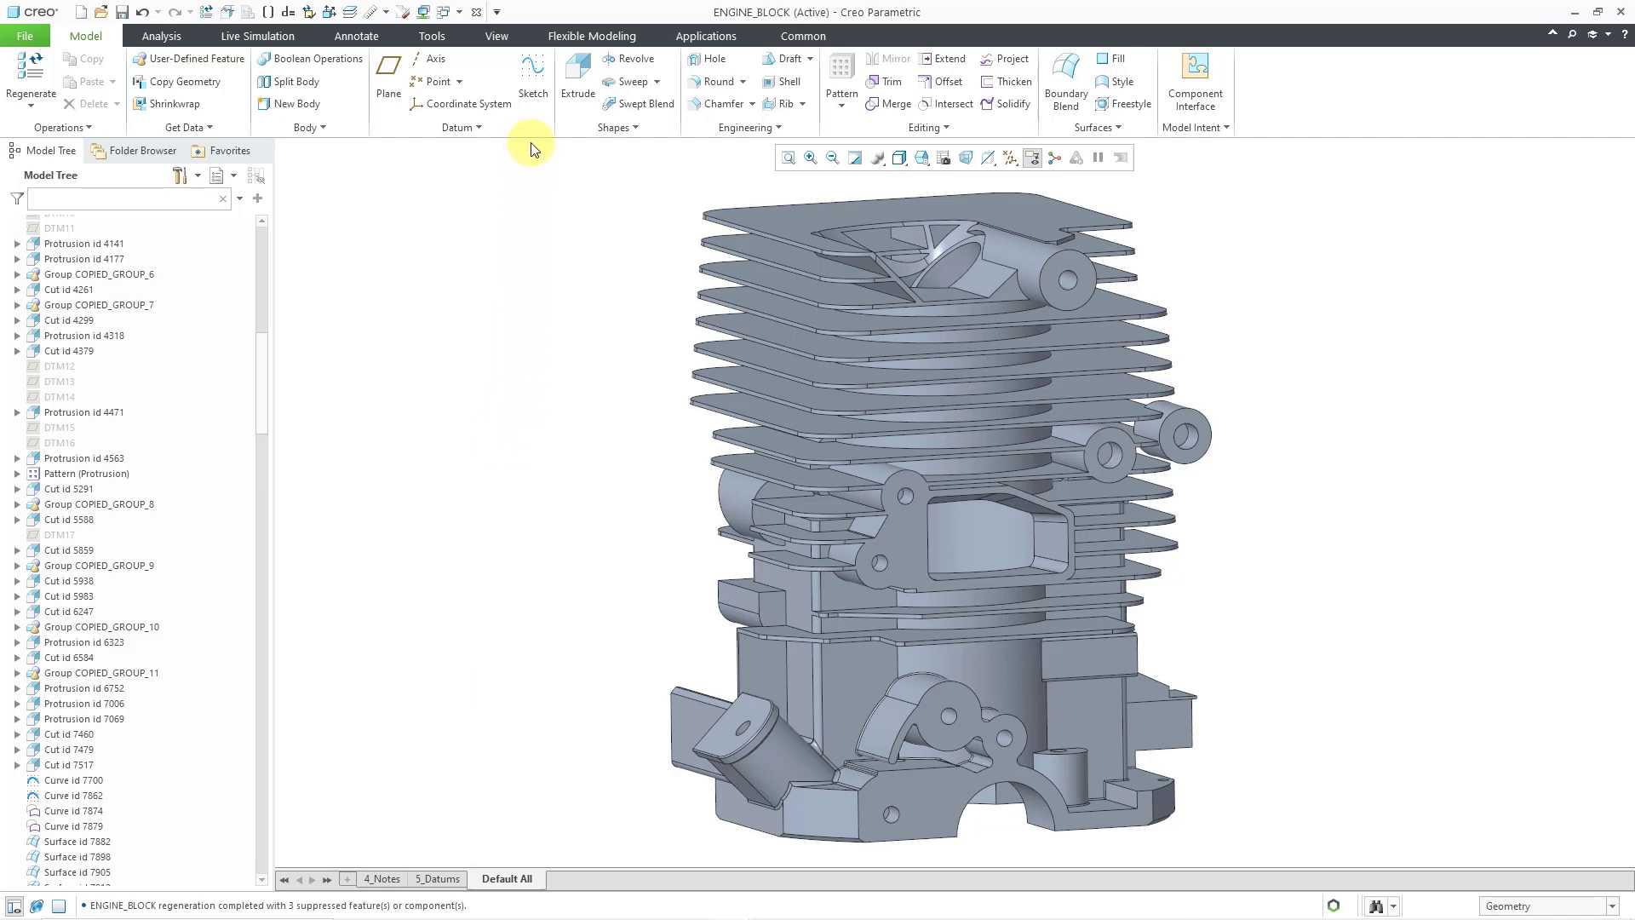
Set up a sketch on the rectangular port's flange face with DTM2 as the Left orientation reference and the sketch view direction flipped.
click(538, 99)
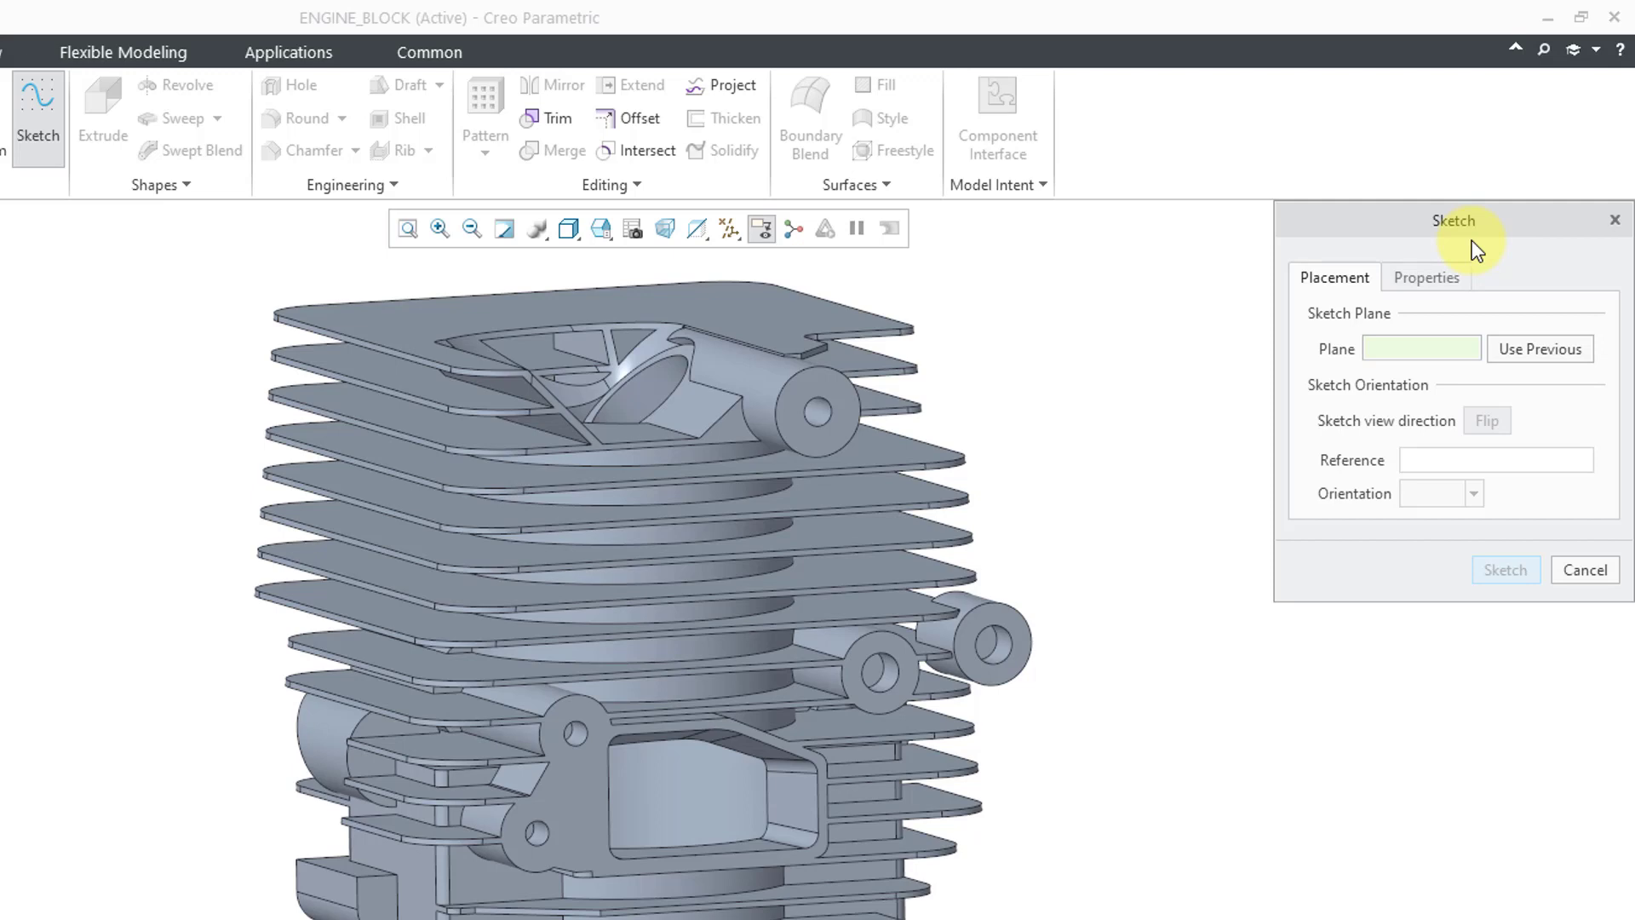
click(1434, 278)
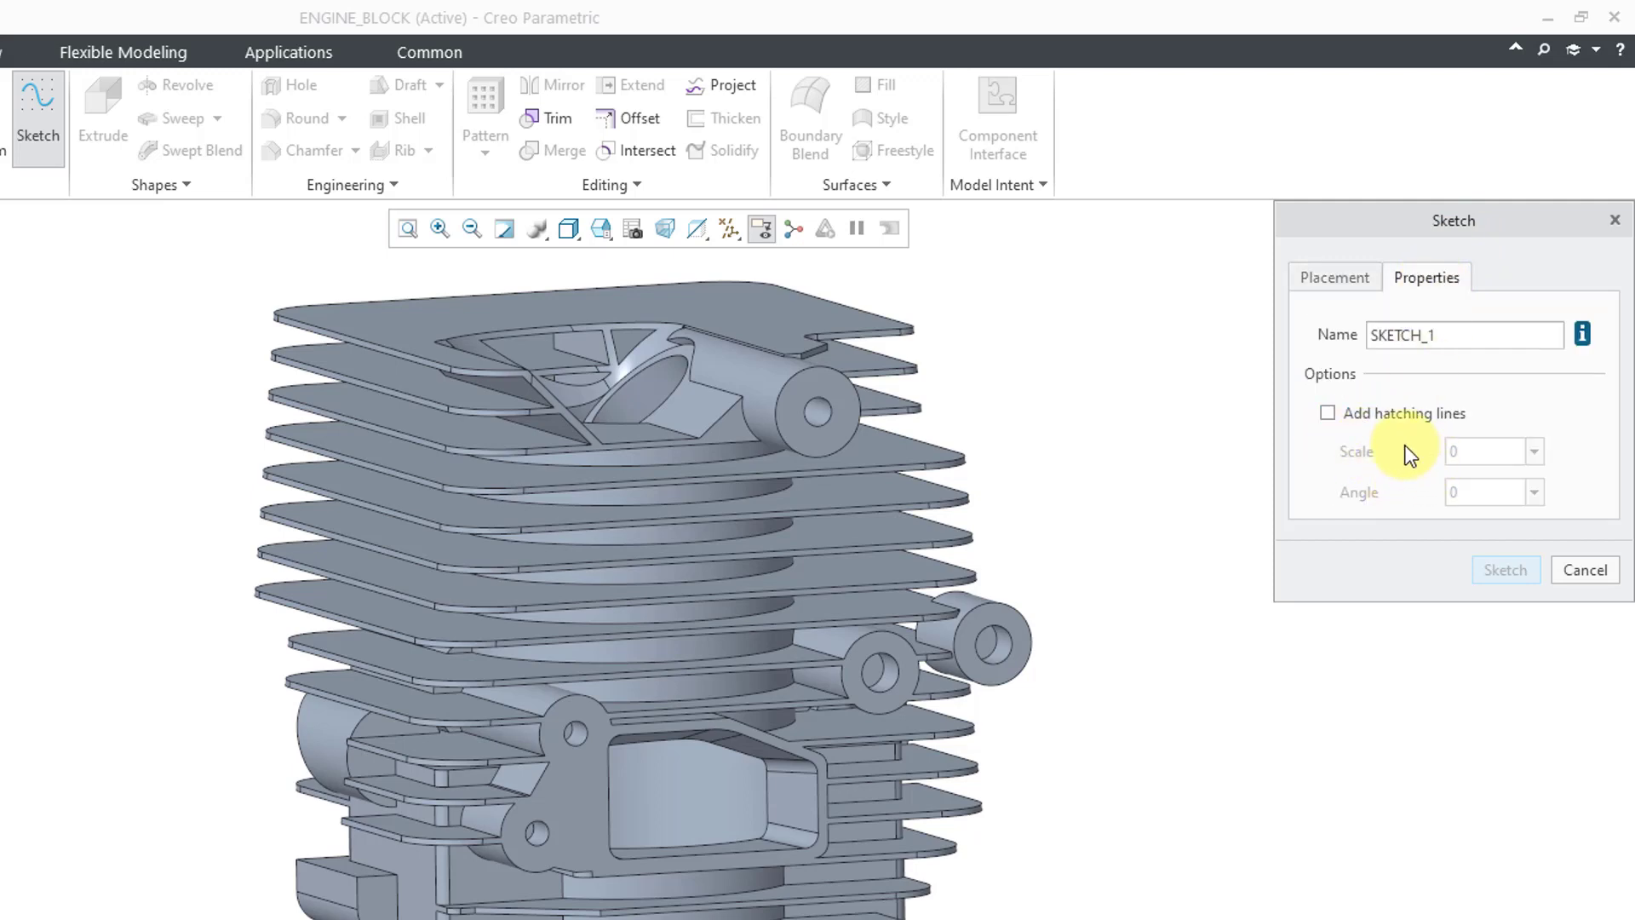
click(1336, 277)
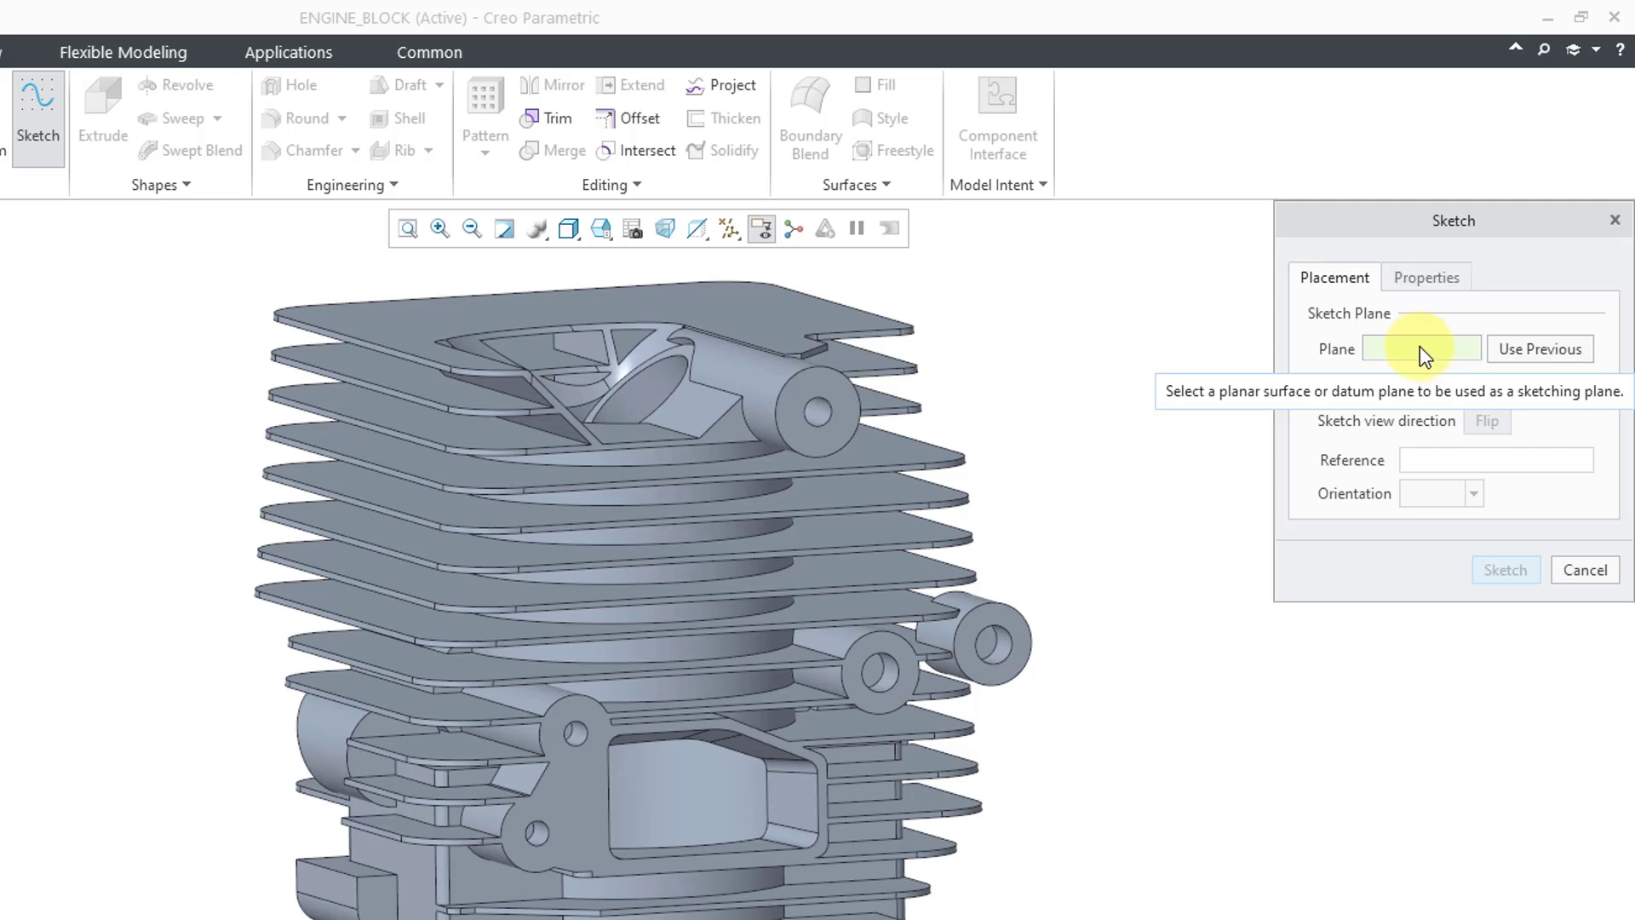
click(575, 805)
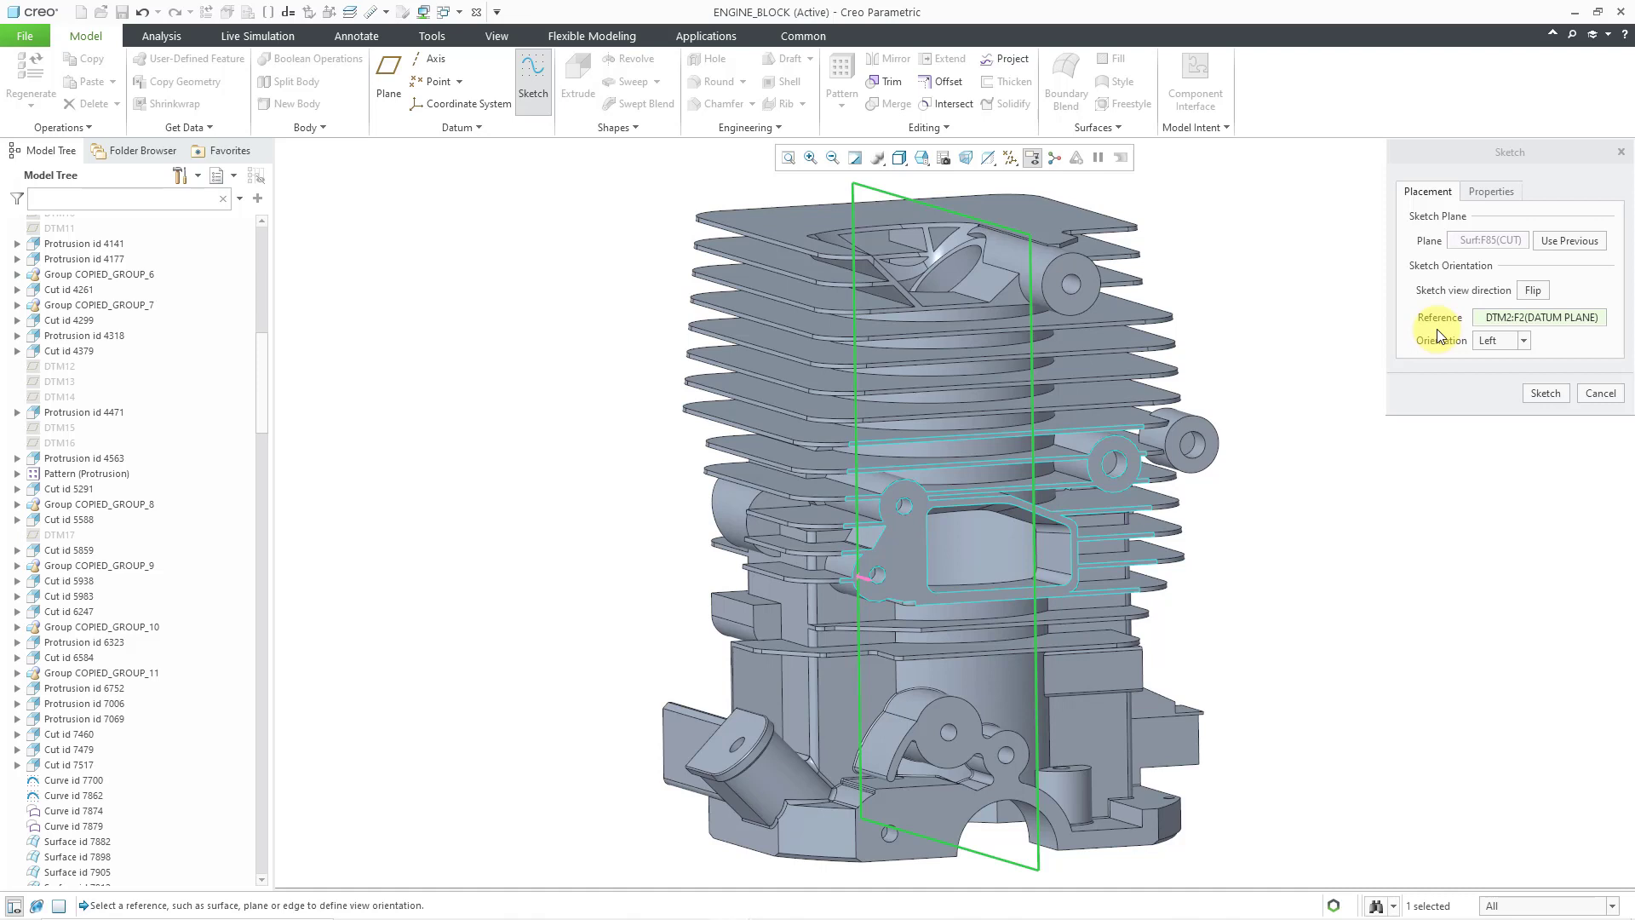
click(1525, 340)
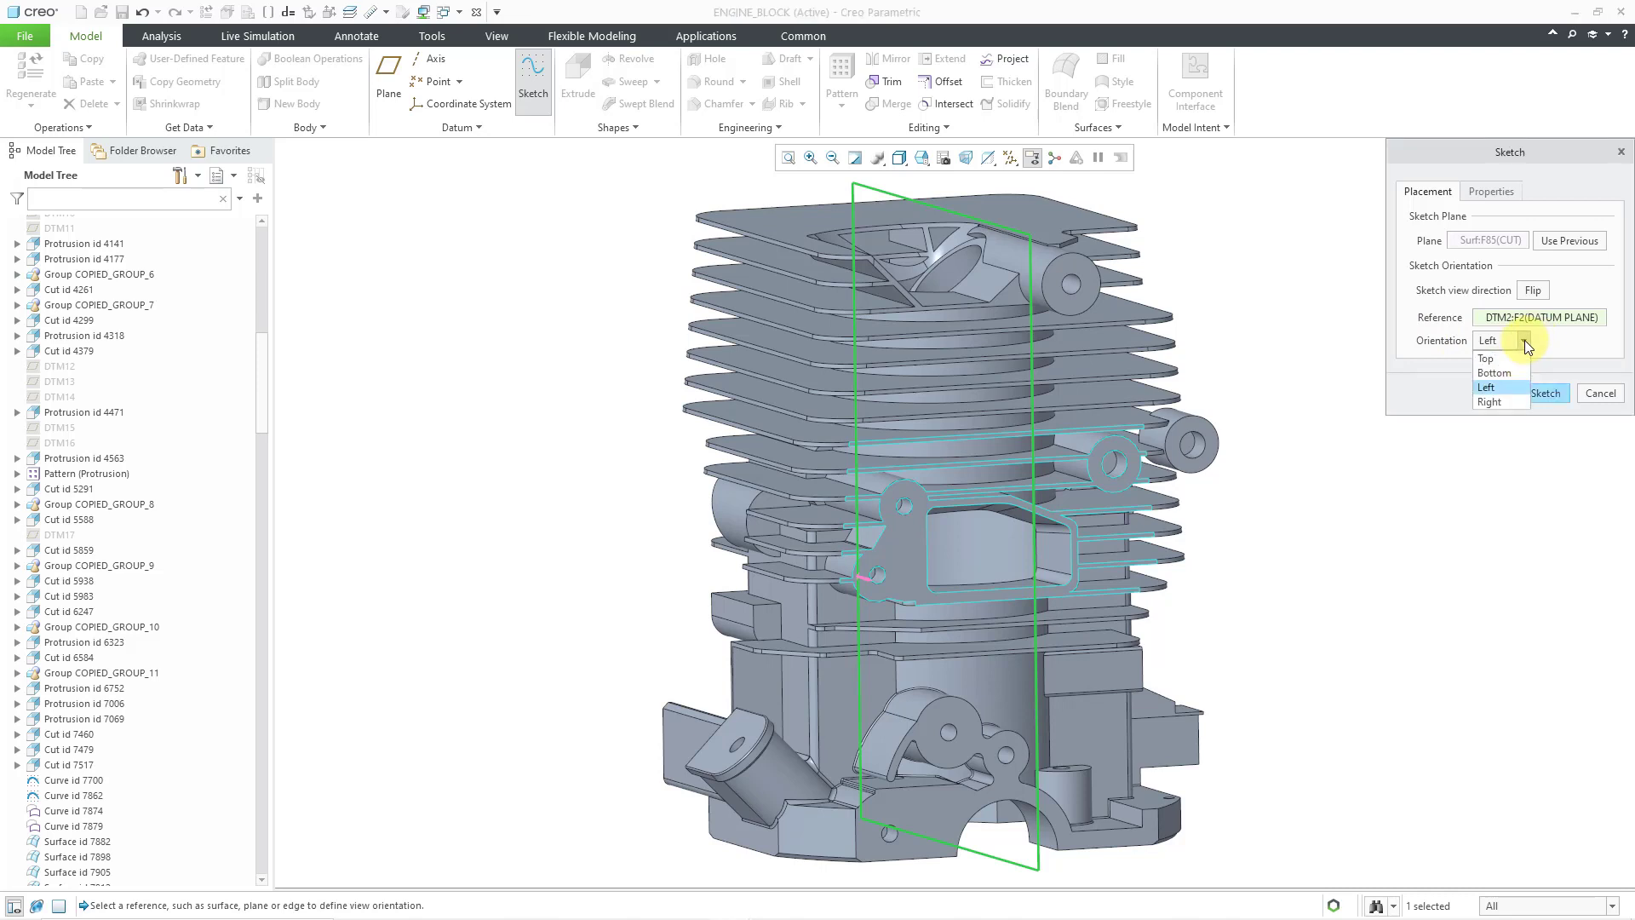
click(1549, 339)
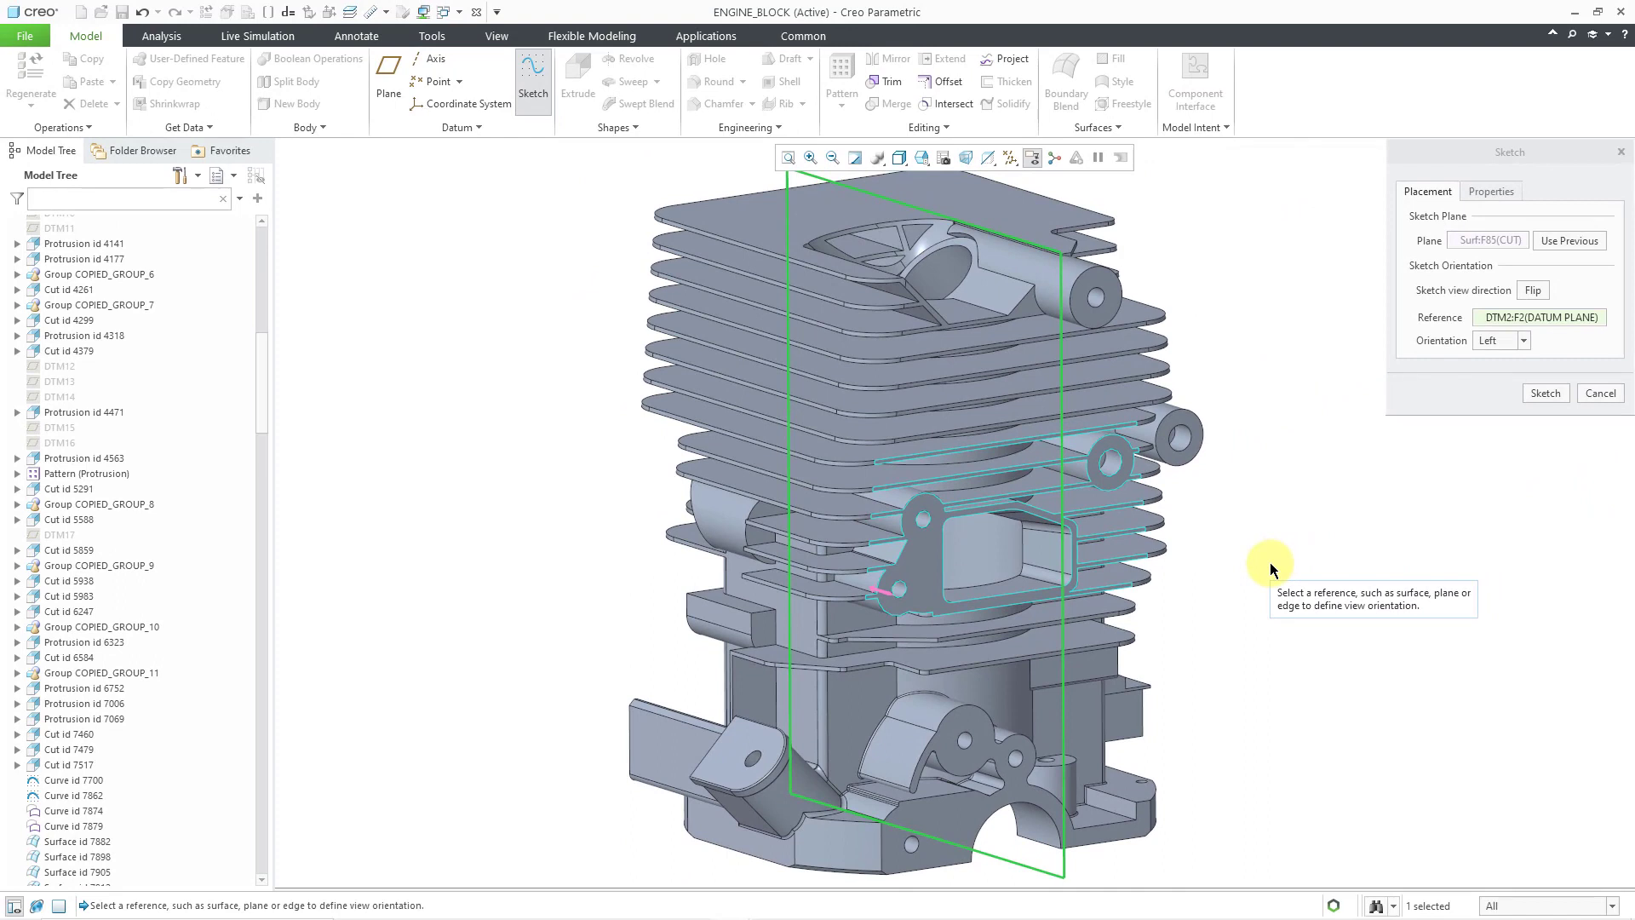
click(1533, 291)
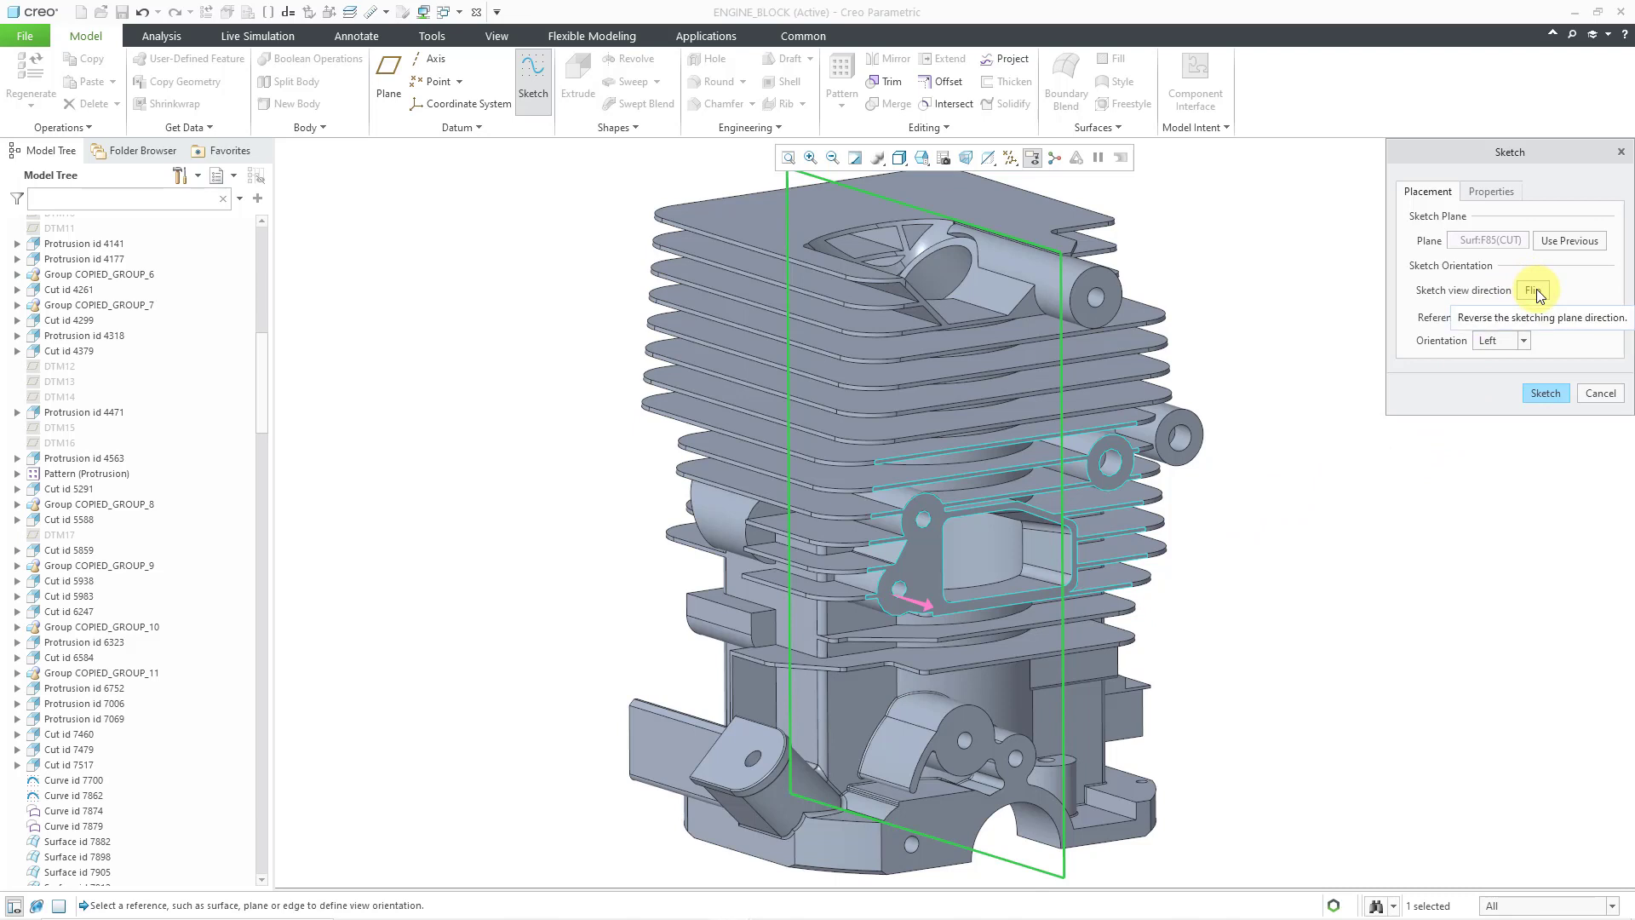
click(1545, 392)
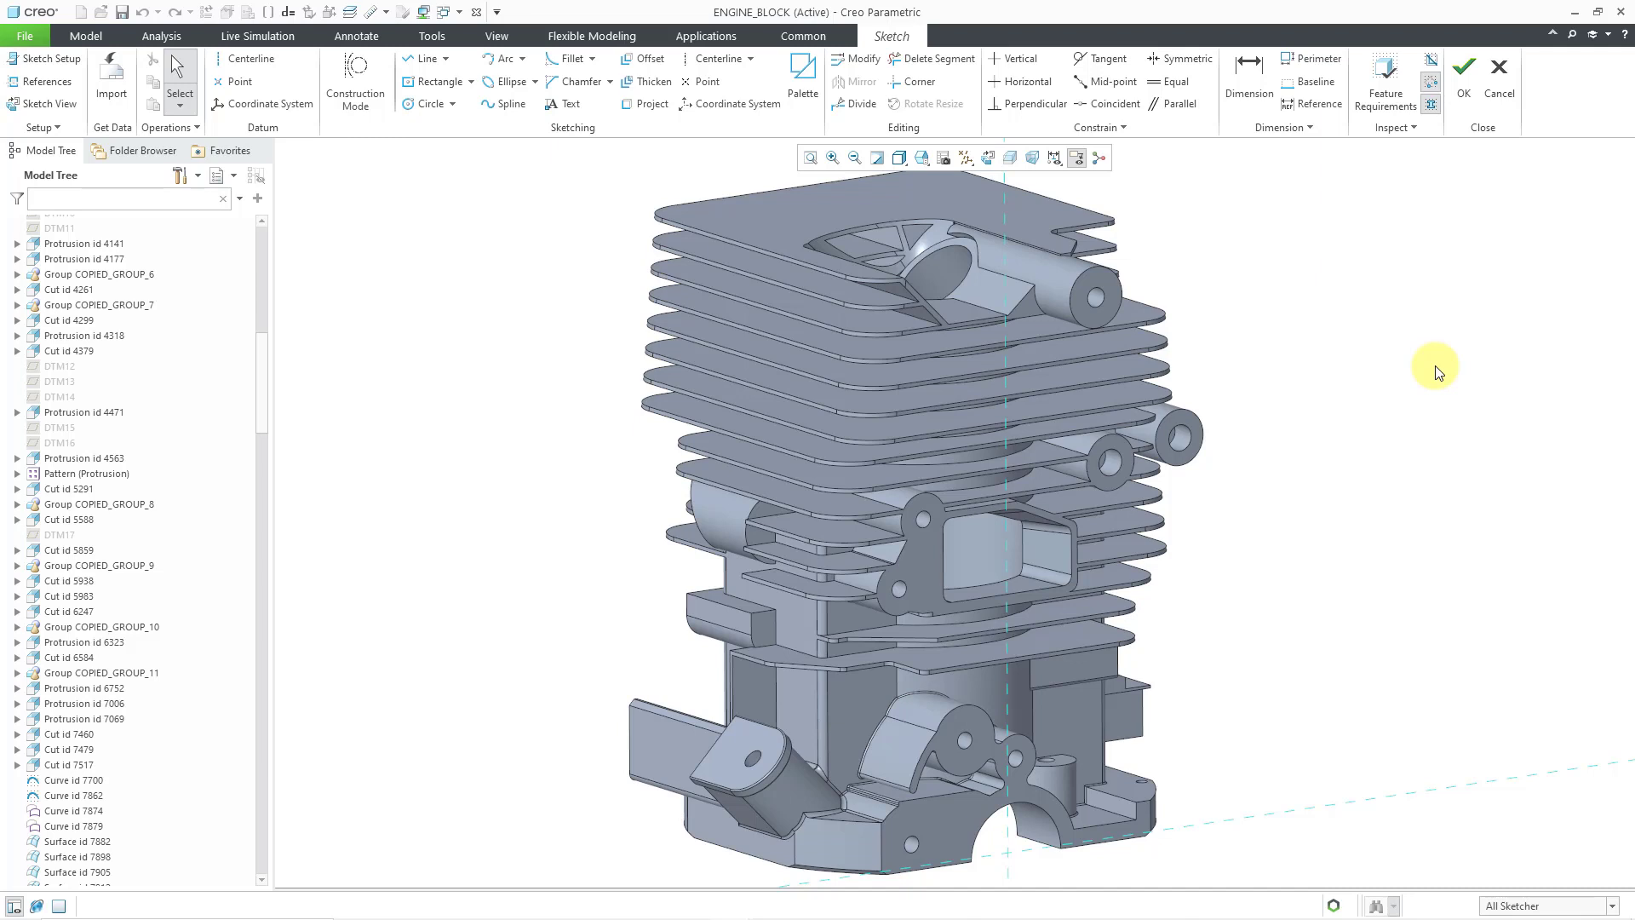
Orient the view parallel to the sketch plane, and quit the sketch without saving it.
click(989, 162)
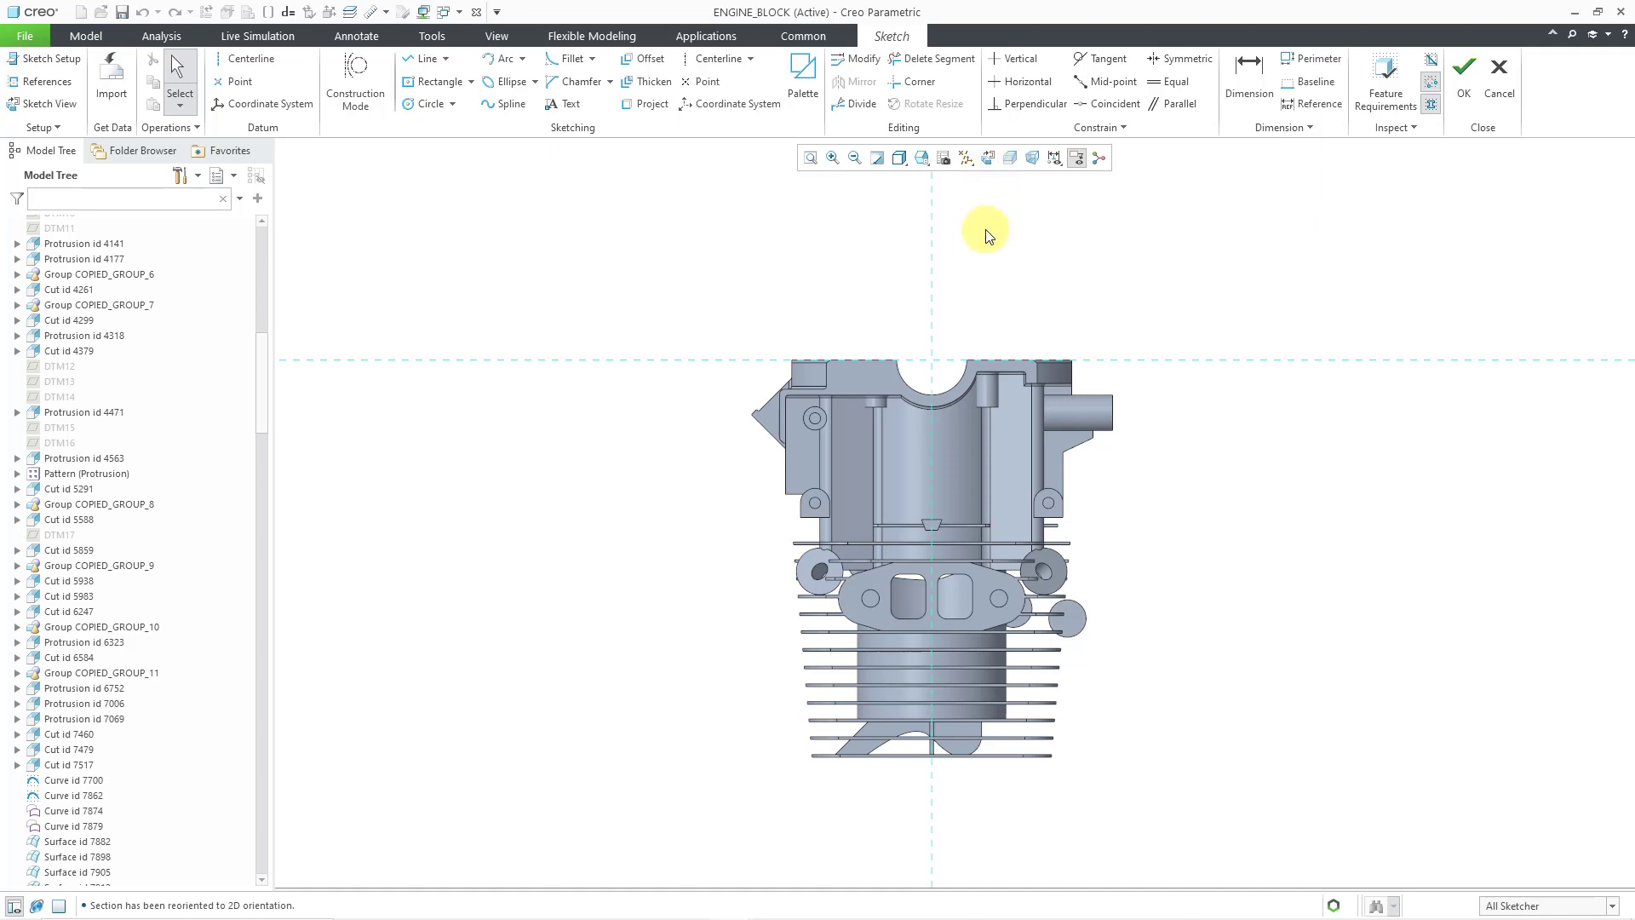
mouse_move(995, 423)
middle_down()
mouse_move(959, 230)
mouse_move(999, 157)
mouse_move(1056, 147)
mouse_move(989, 156)
mouse_move(996, 189)
middle_up()
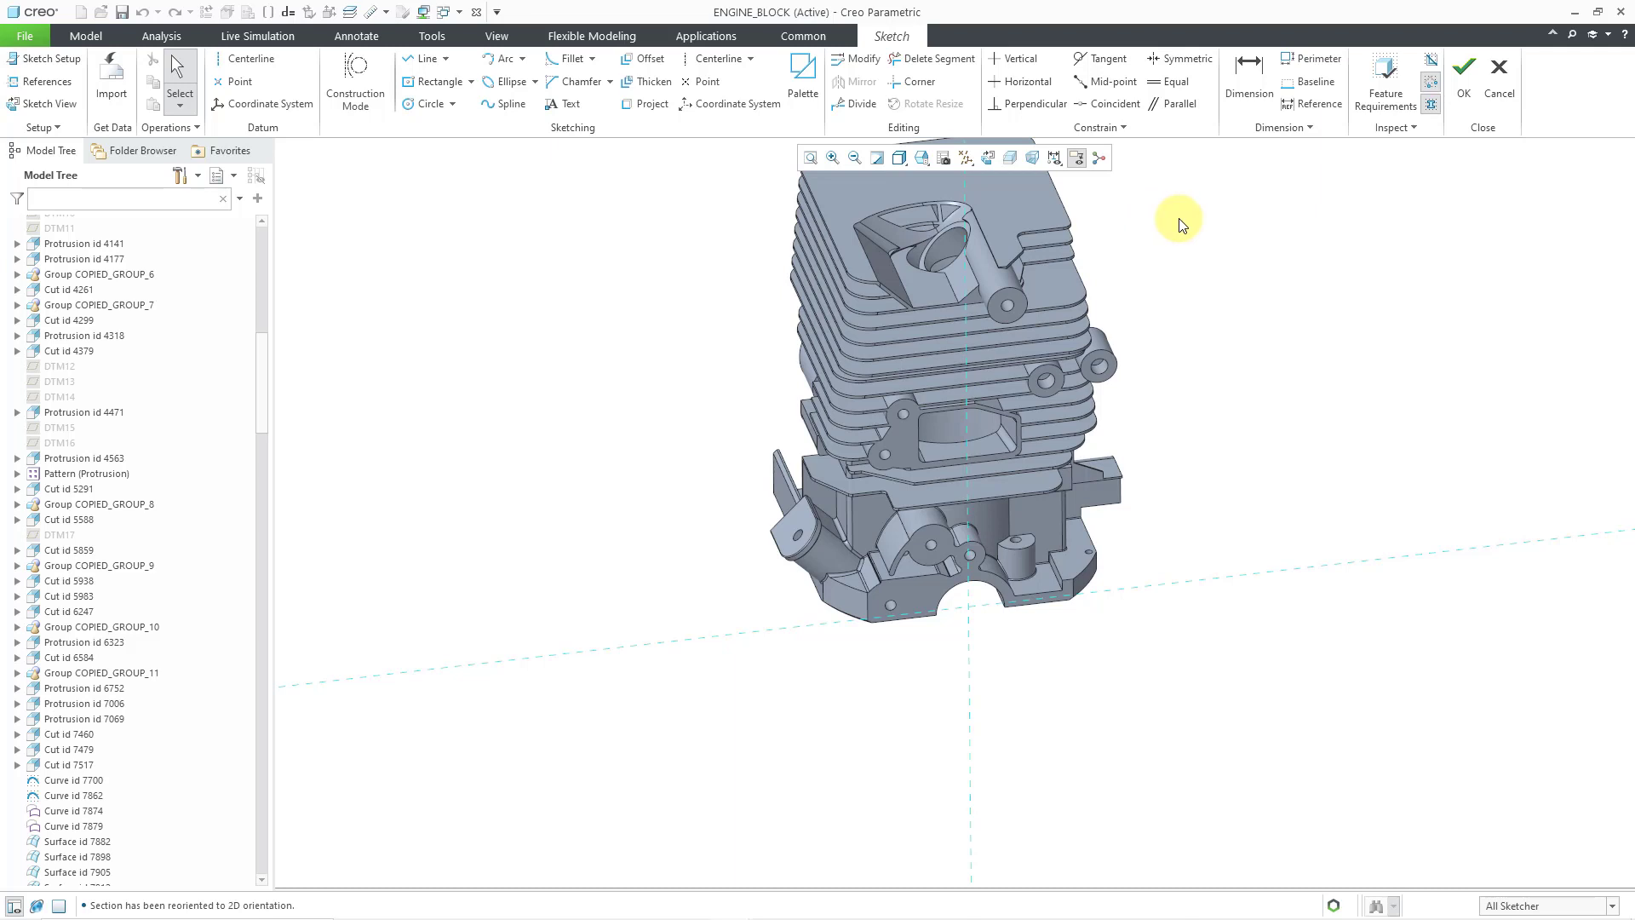
click(1499, 86)
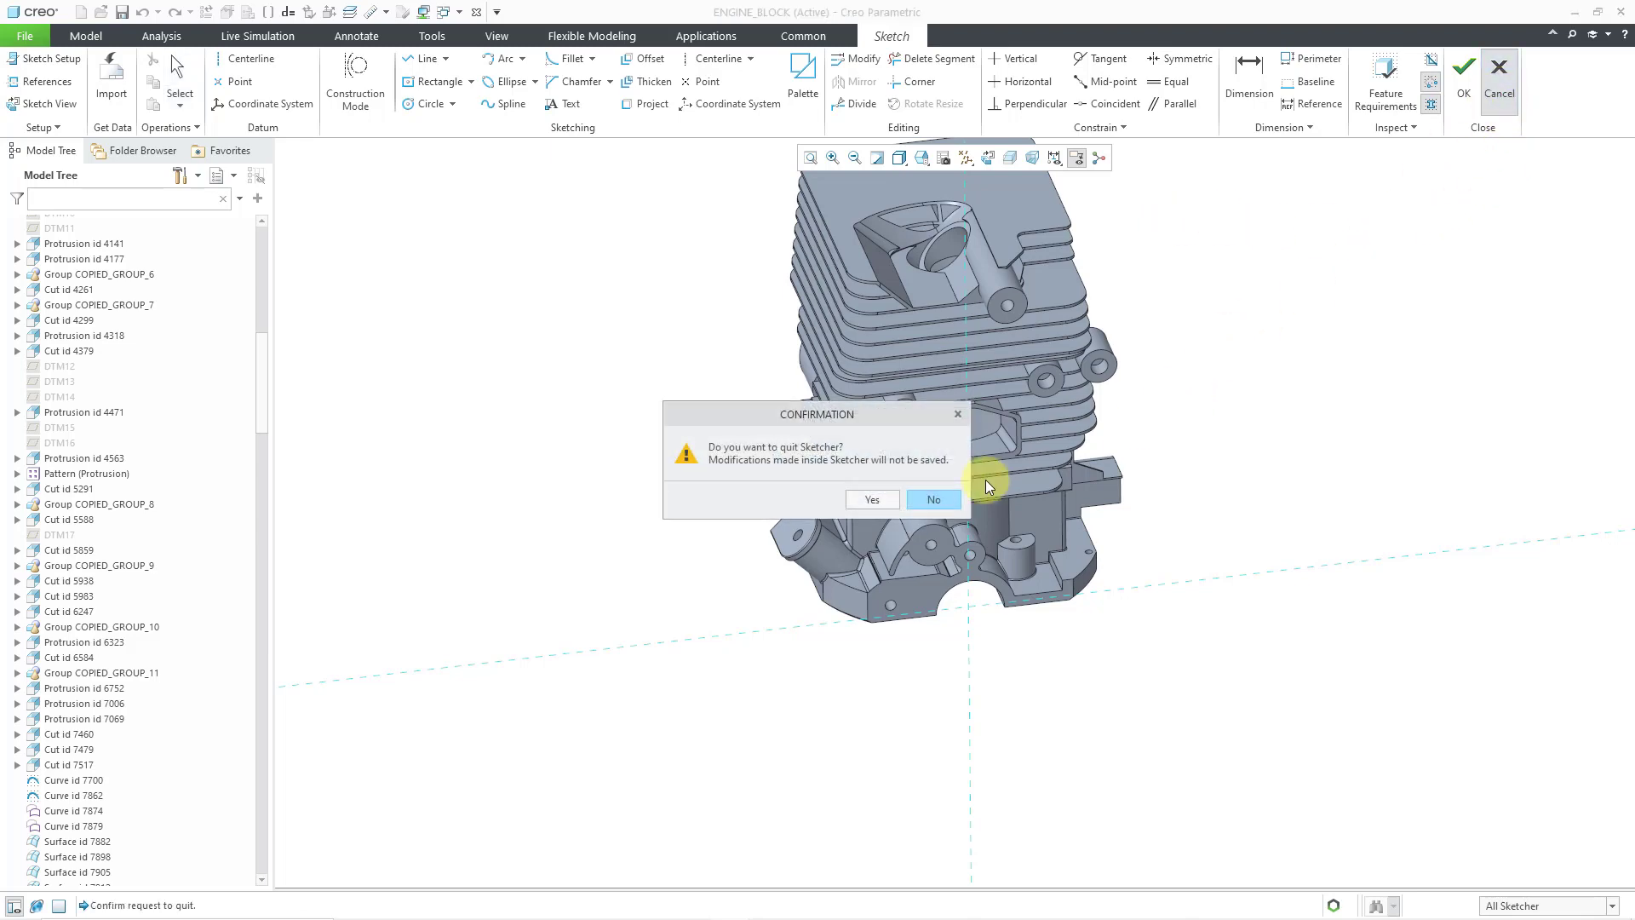
click(893, 501)
Start a sketch directly on the flange face around the rectangular port and orient the view parallel to the sketch plane.
scroll(981, 256, up, 3)
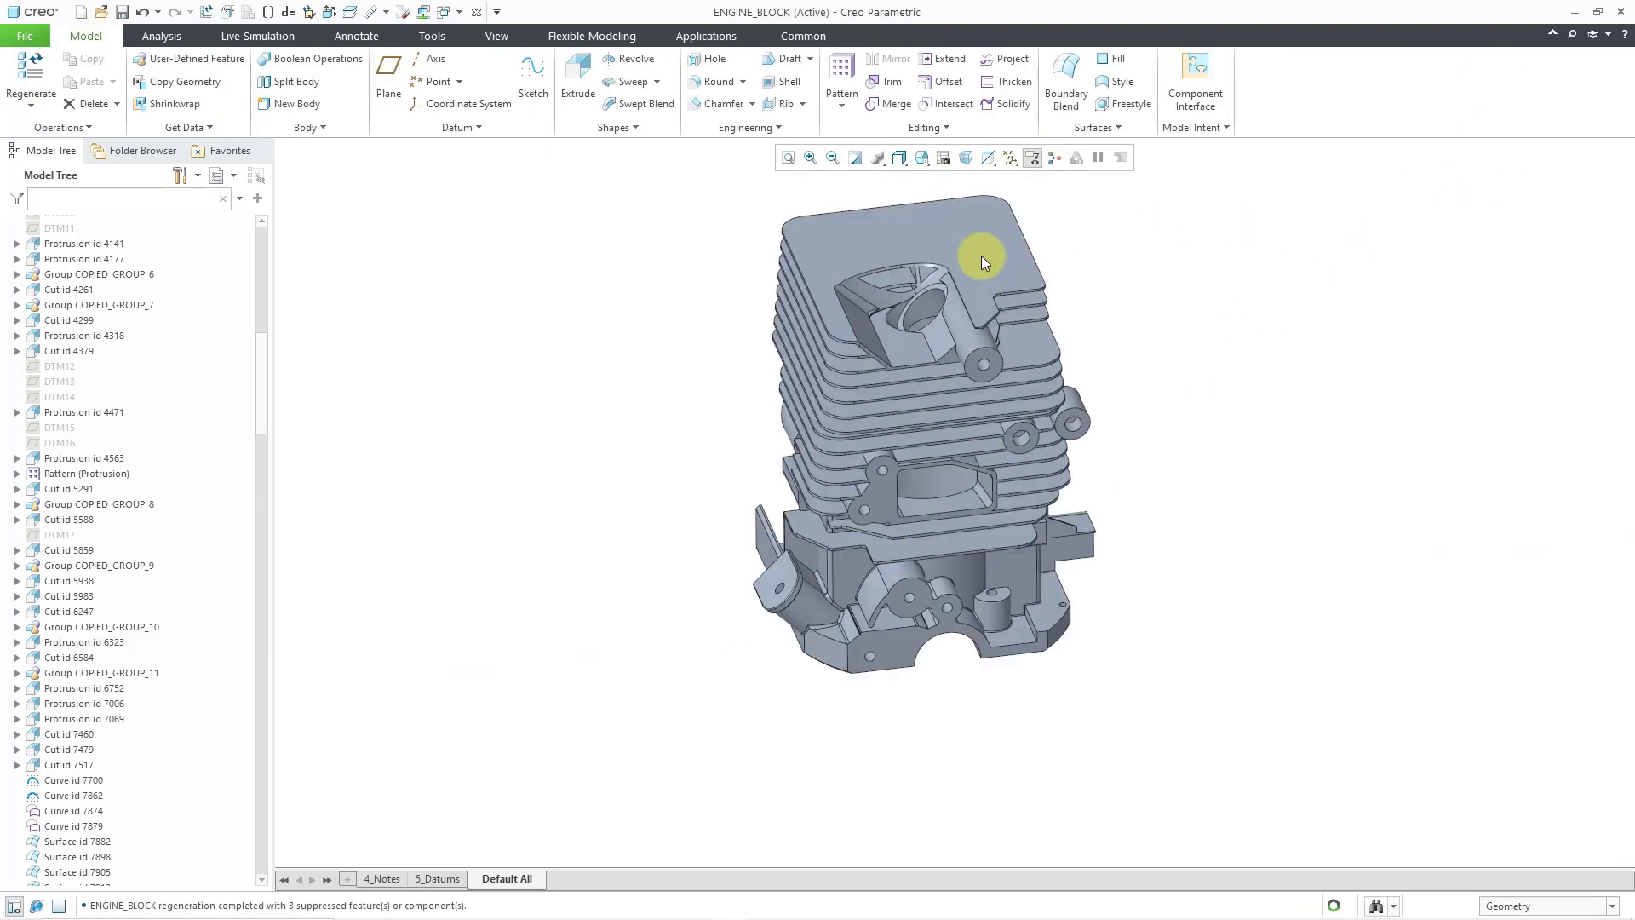
mouse_move(981, 256)
middle_down()
mouse_move(942, 365)
mouse_move(942, 321)
mouse_move(963, 324)
mouse_move(953, 339)
middle_up()
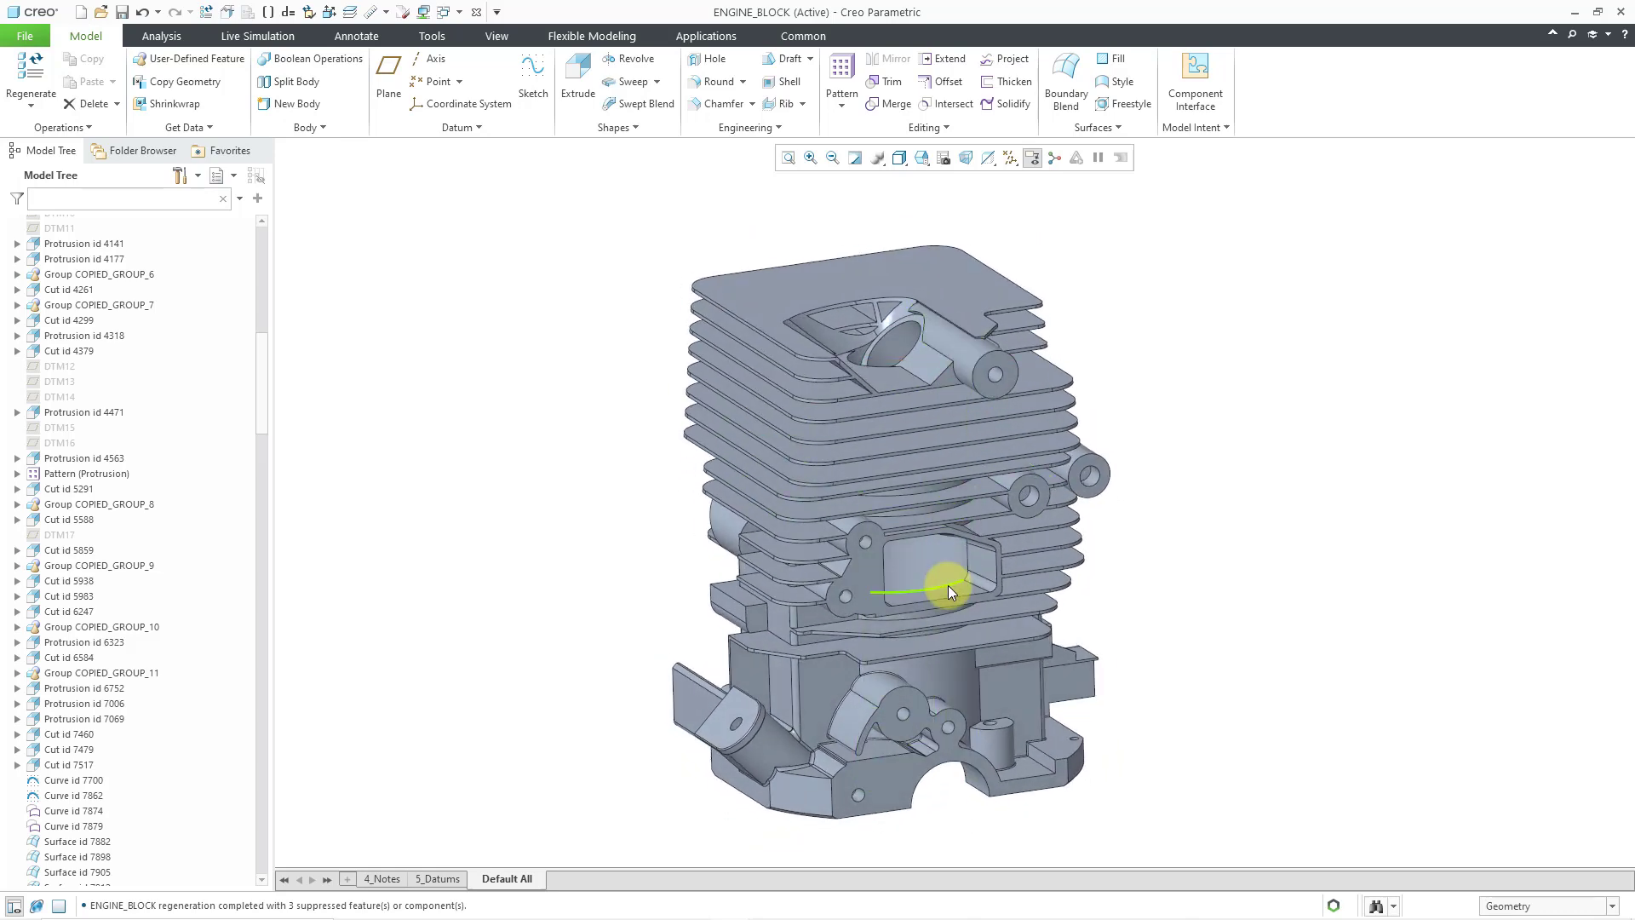
scroll(948, 585, up, 2)
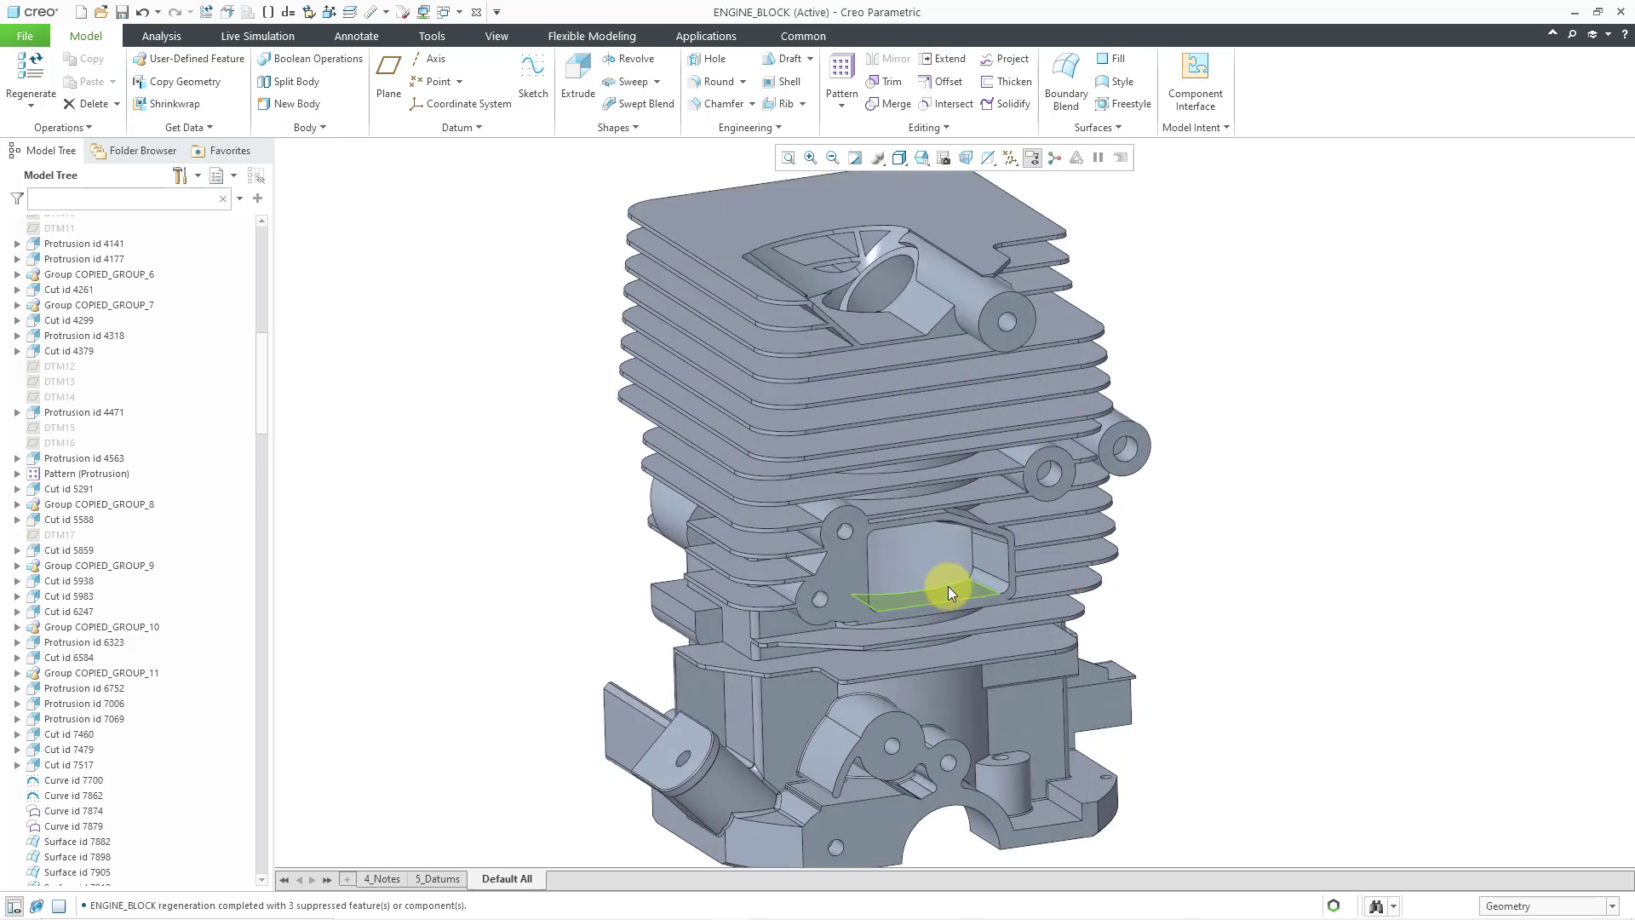
click(855, 579)
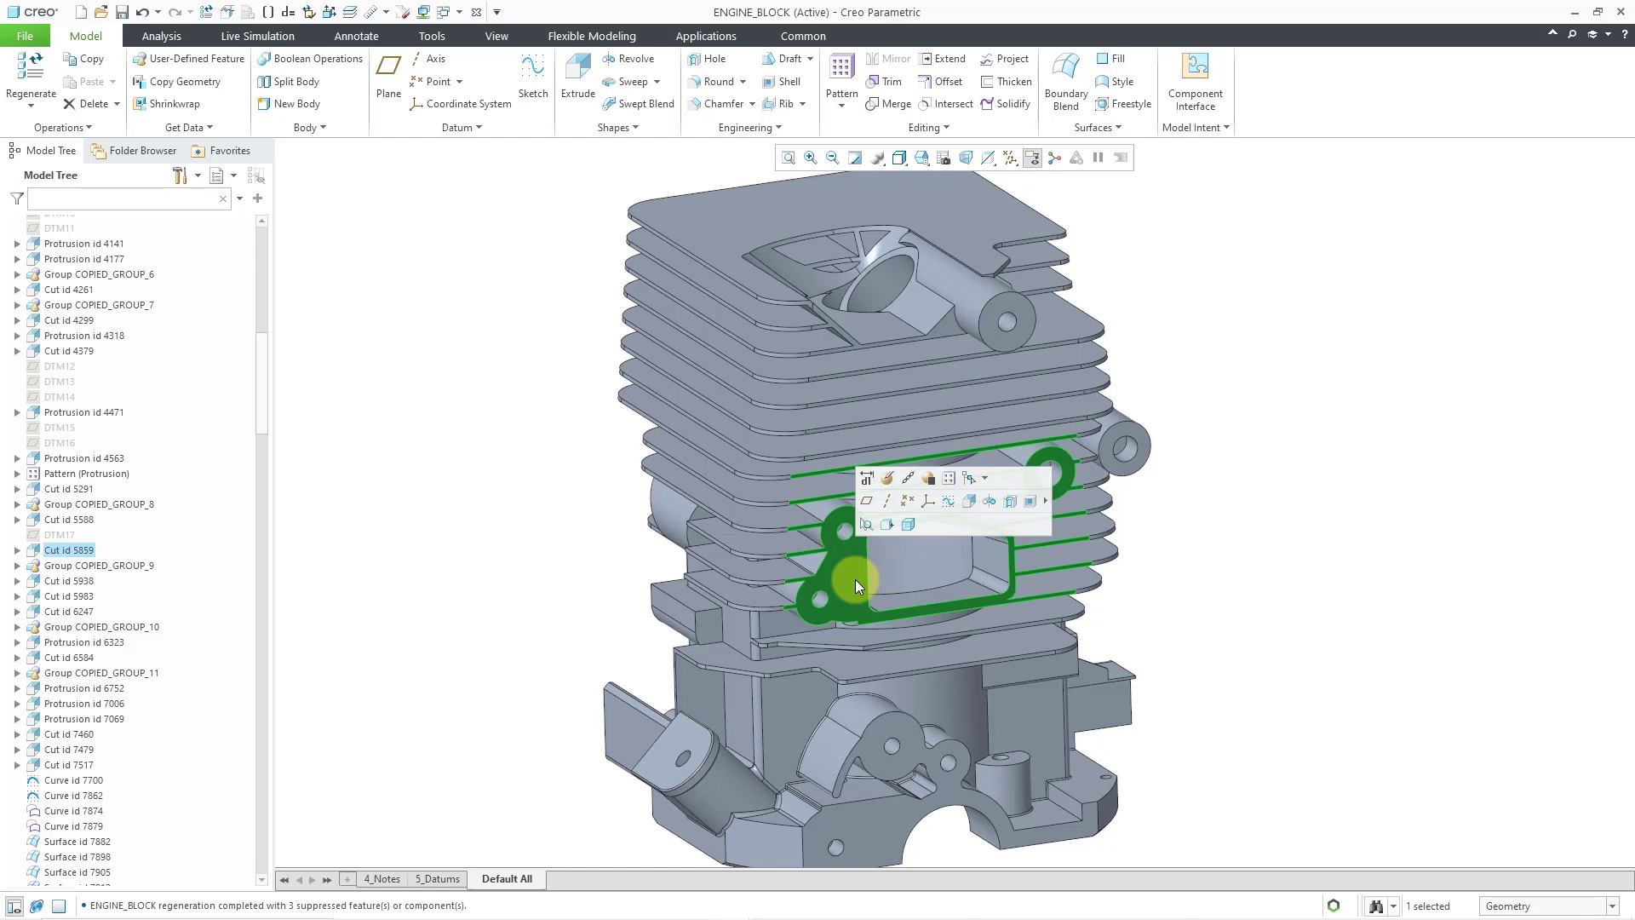
click(951, 503)
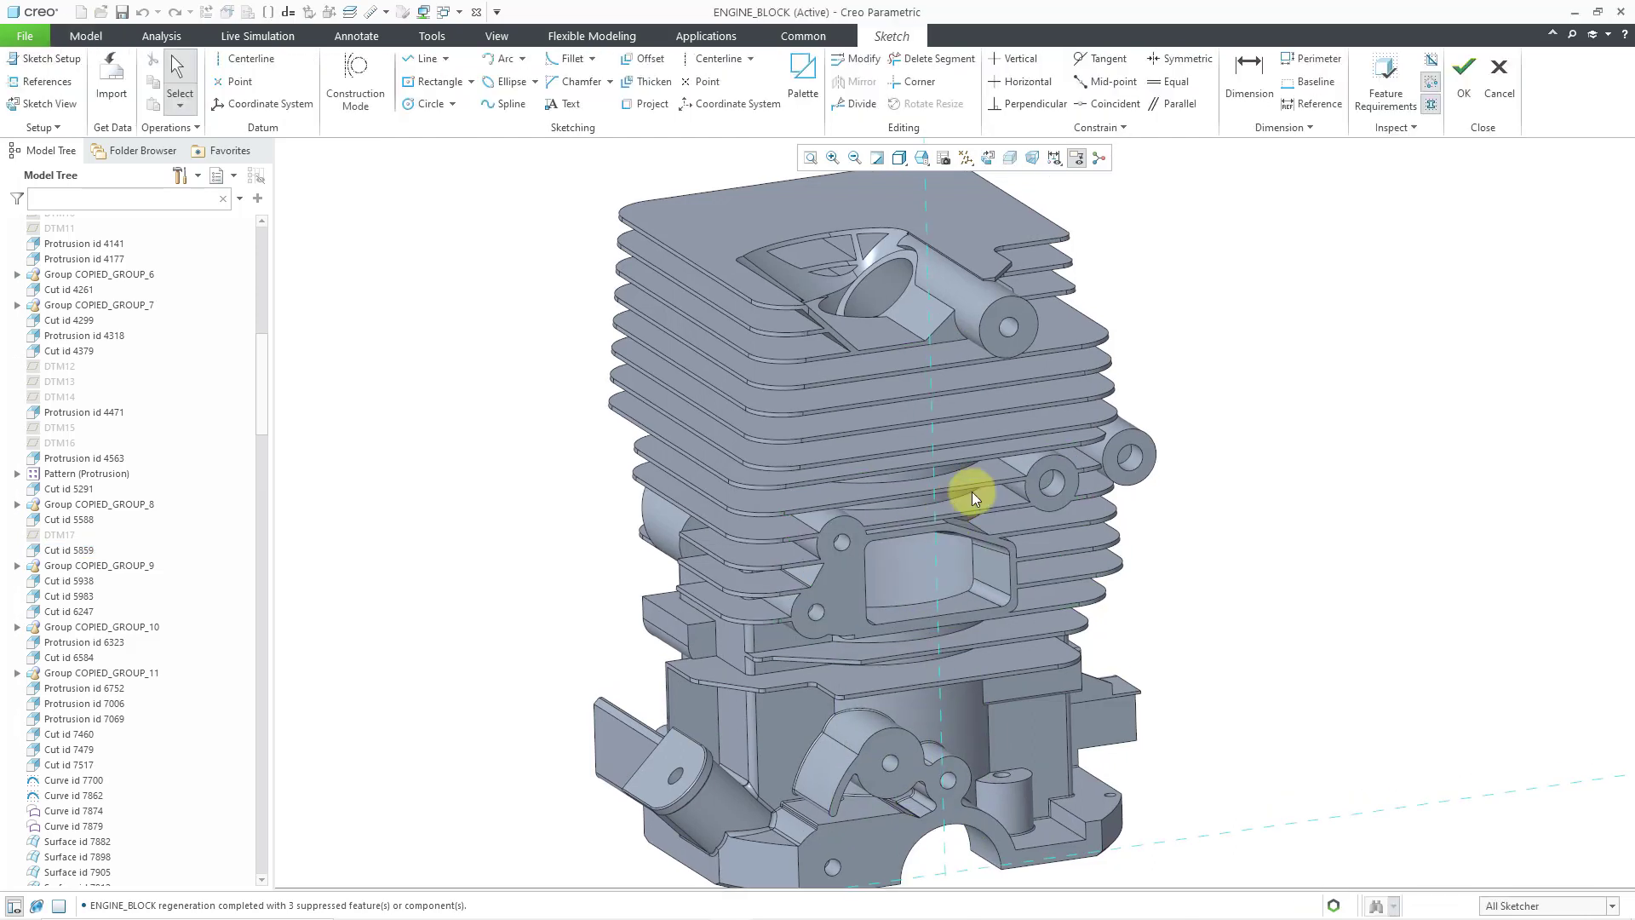
click(990, 160)
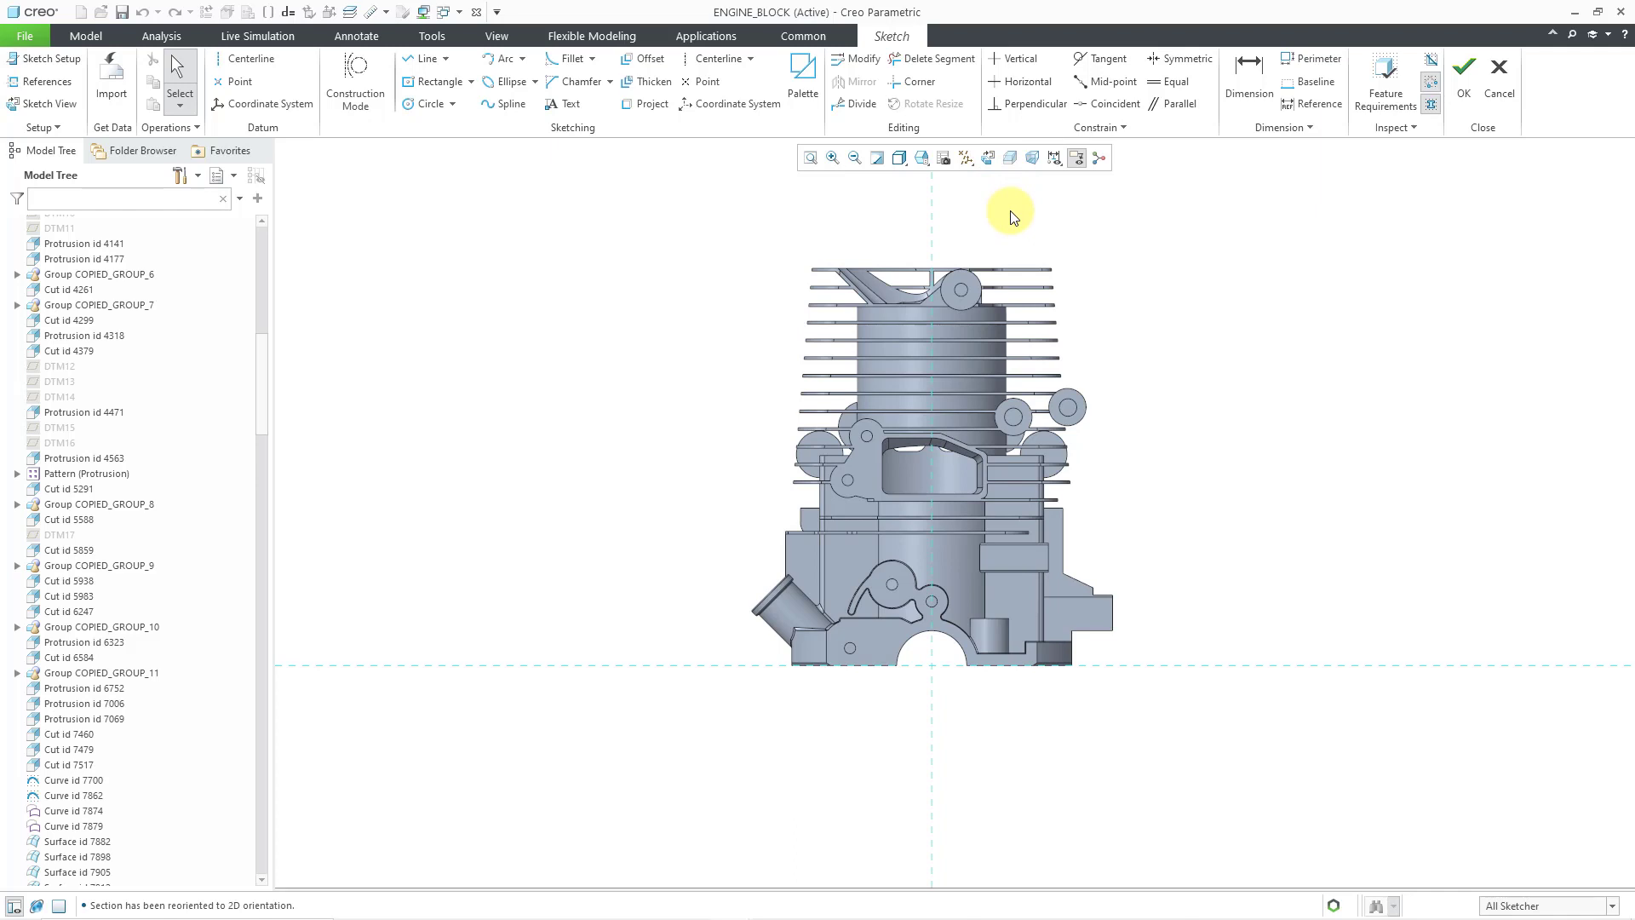
Sketch a center rectangle about 1.75 wide and 1.26 high beside the engine block, and undo it.
scroll(979, 328, up, 2)
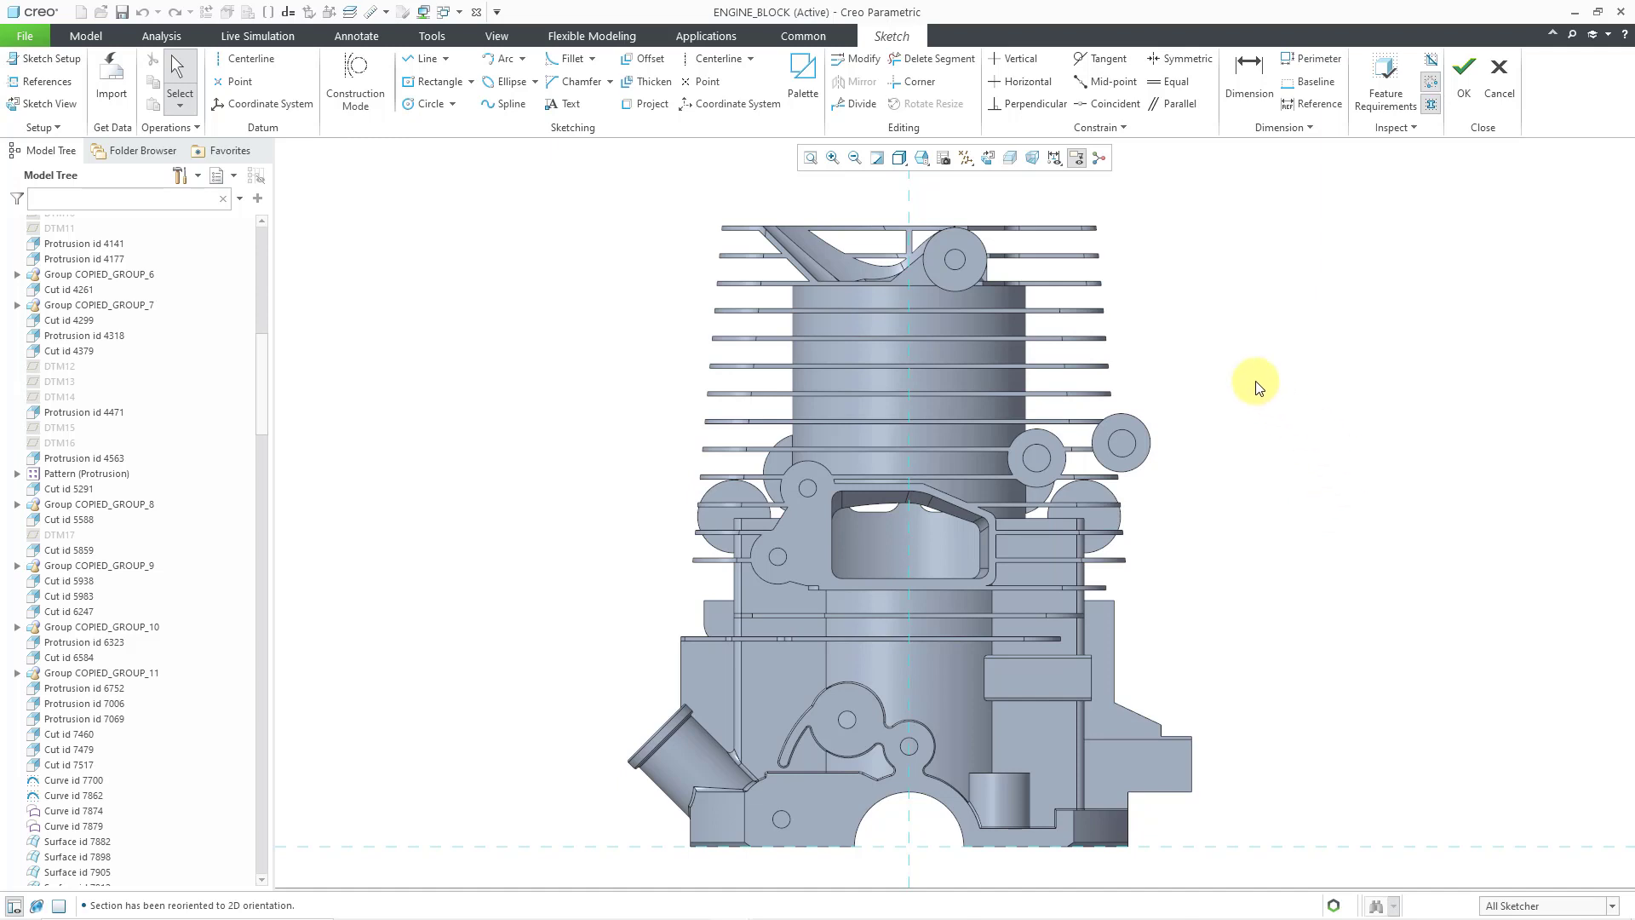
click(433, 83)
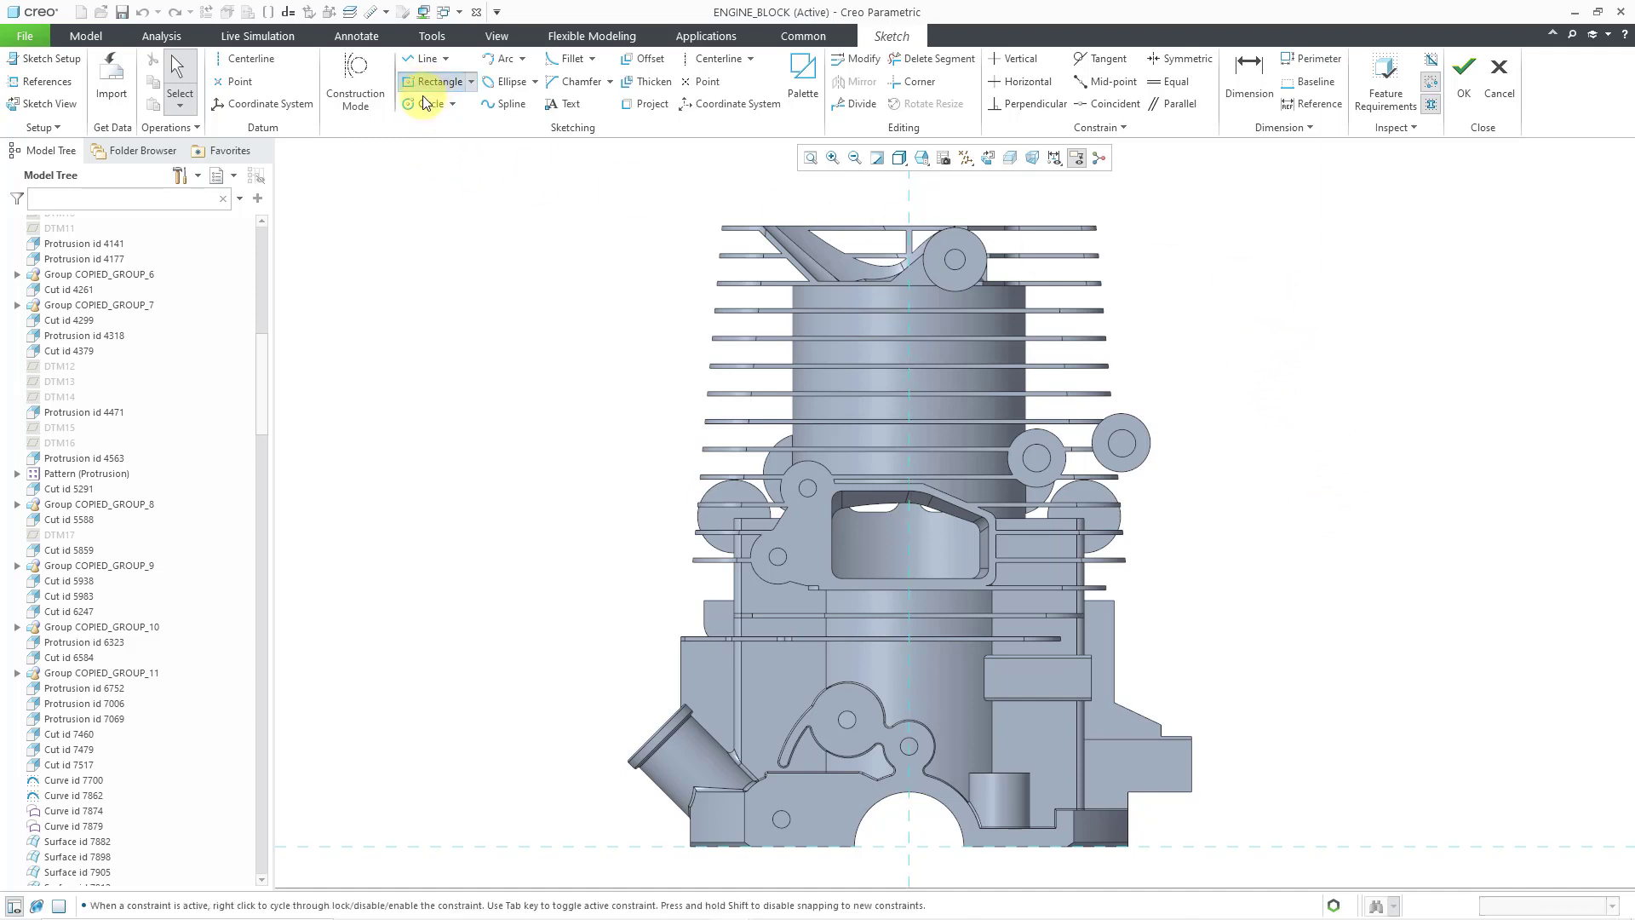
click(1336, 457)
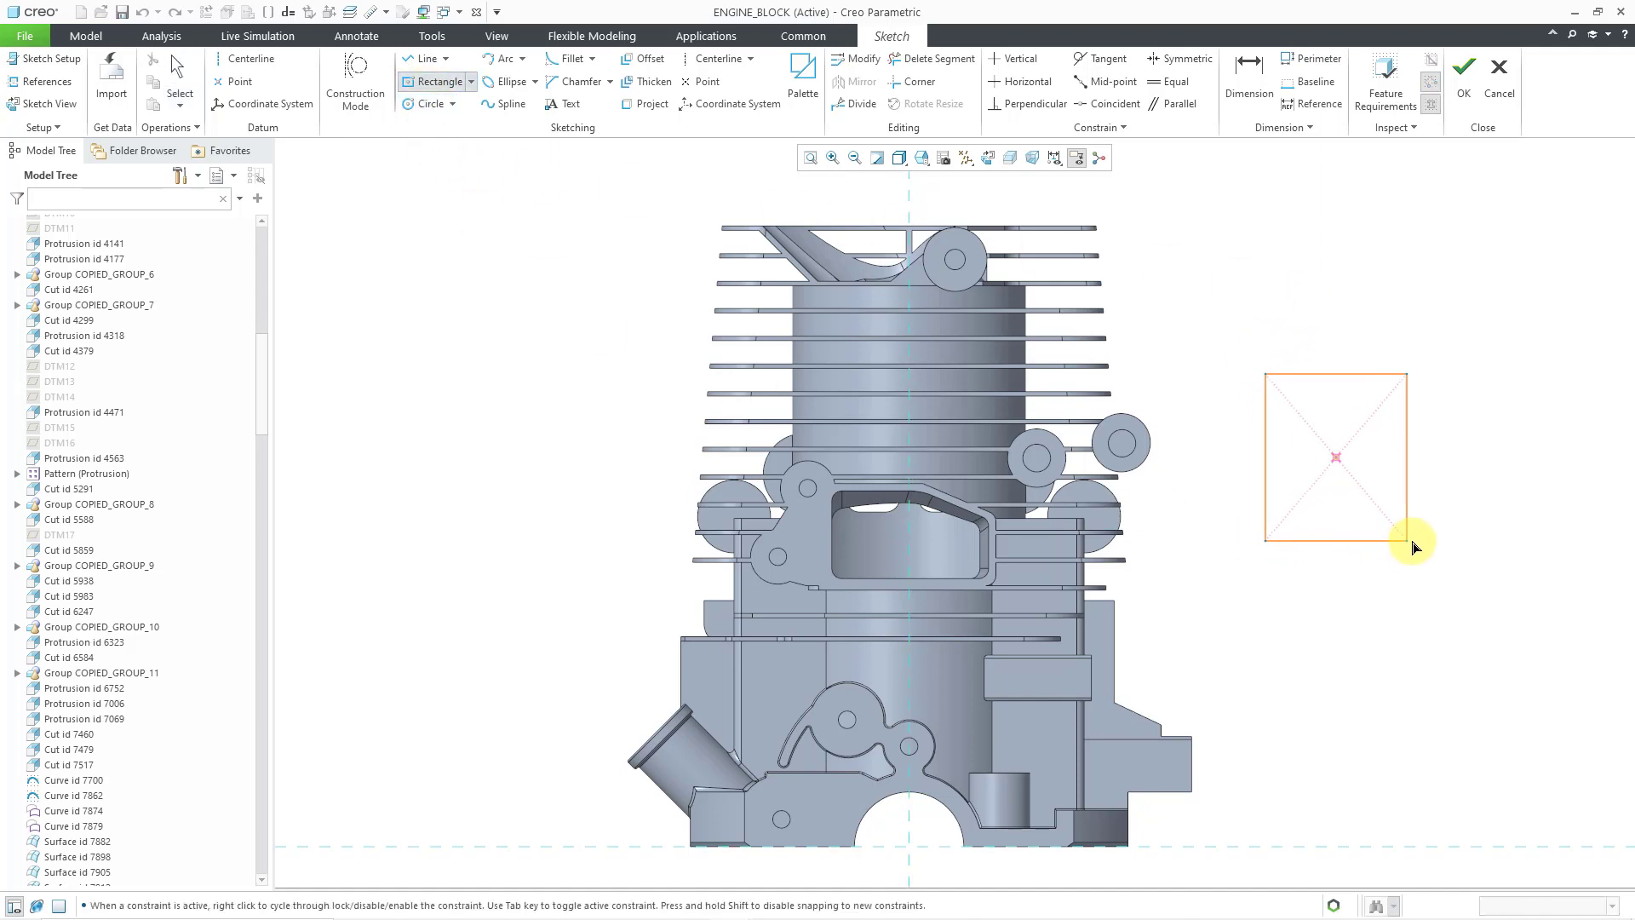
click(1464, 549)
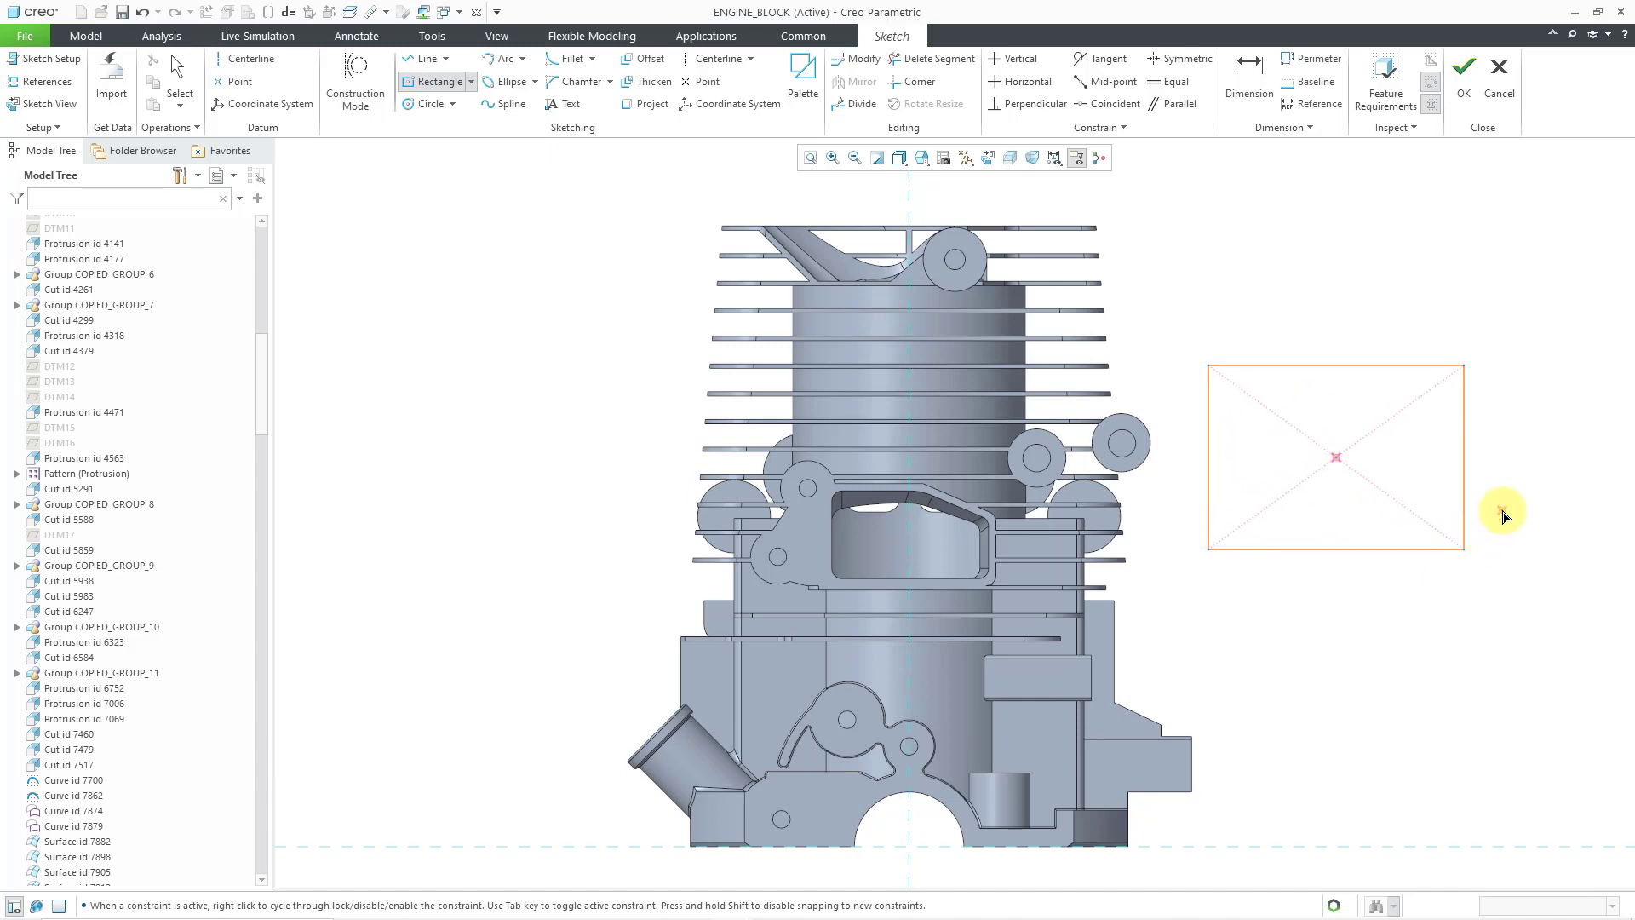
middle_click(1500, 526)
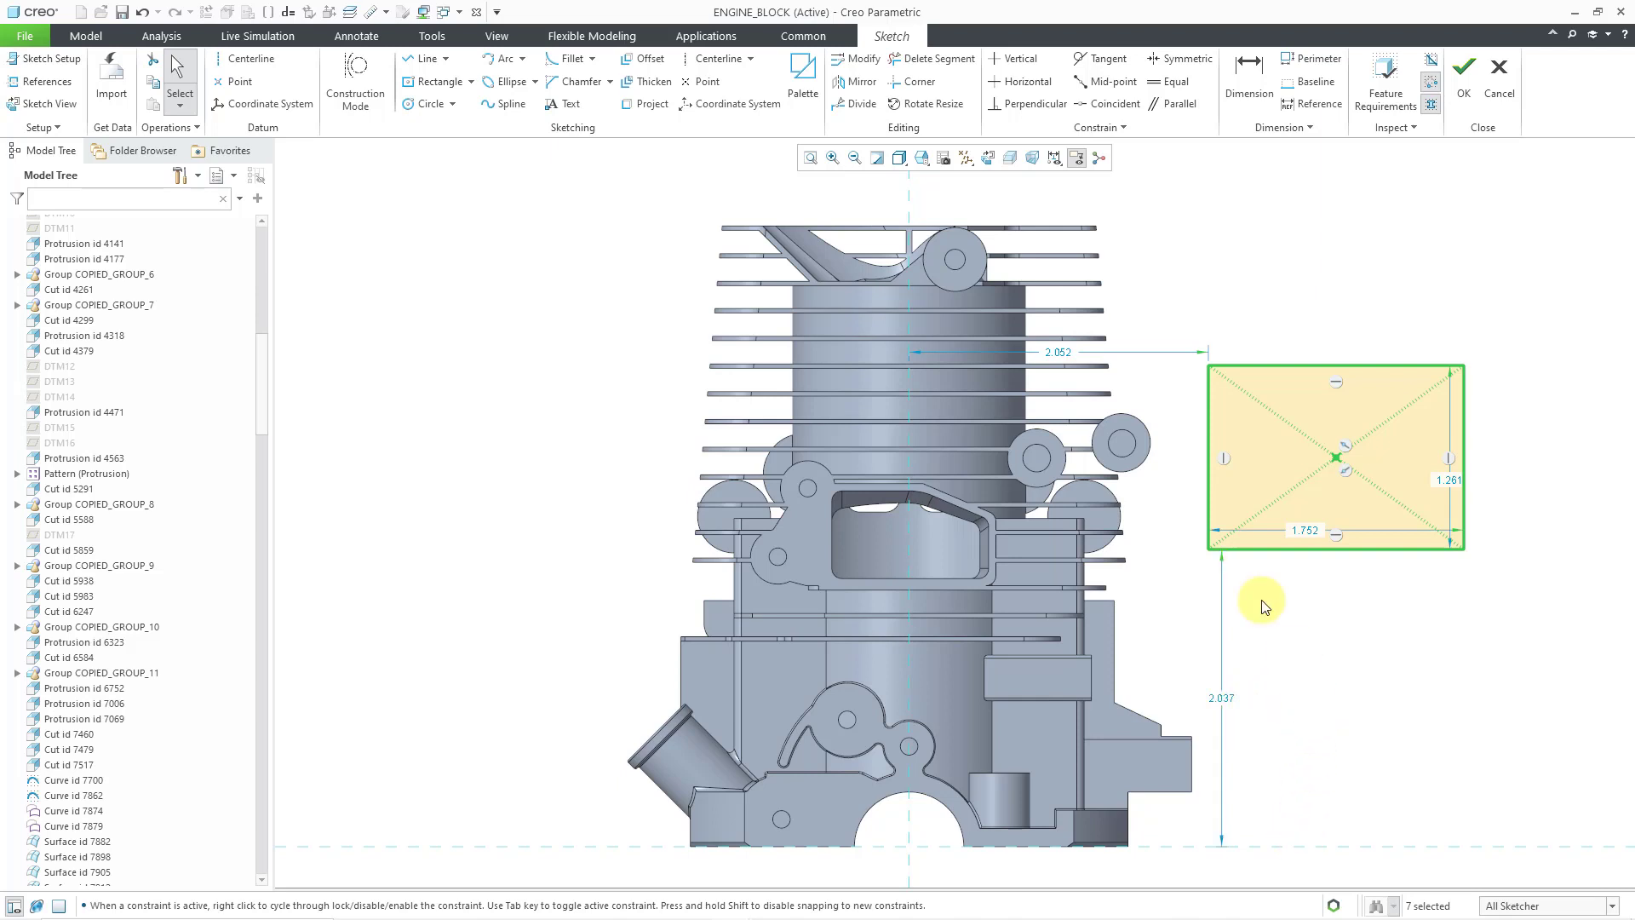
click(143, 12)
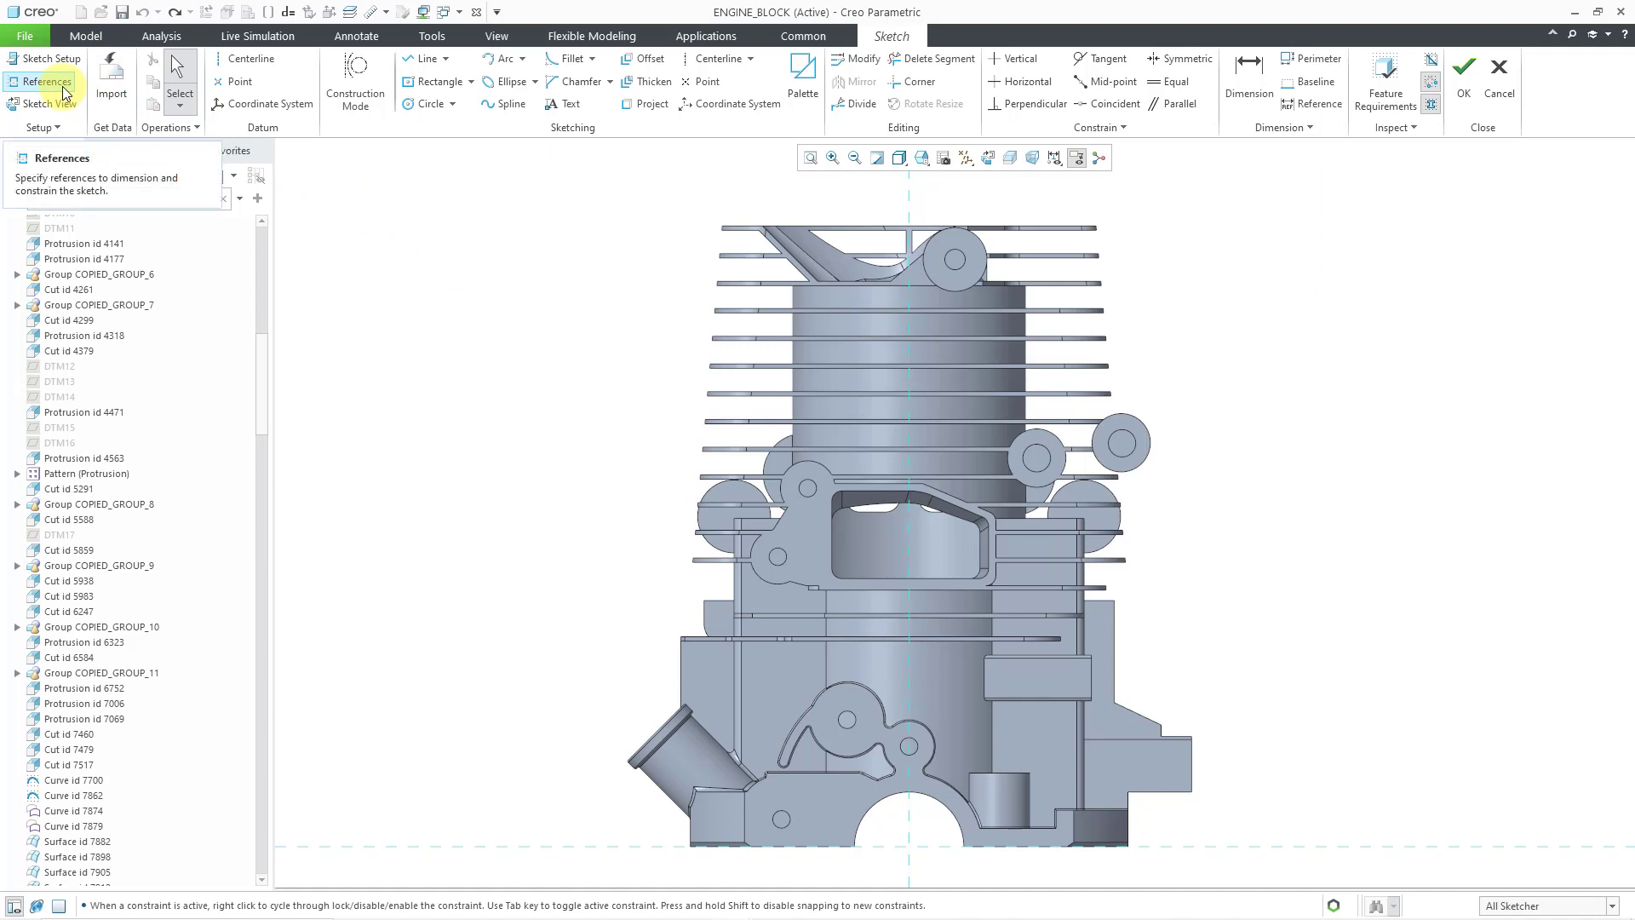
Add the F5 and F162 protrusion surfaces as sketch references and return the view to the 2D sketch orientation.
right_click(393, 270)
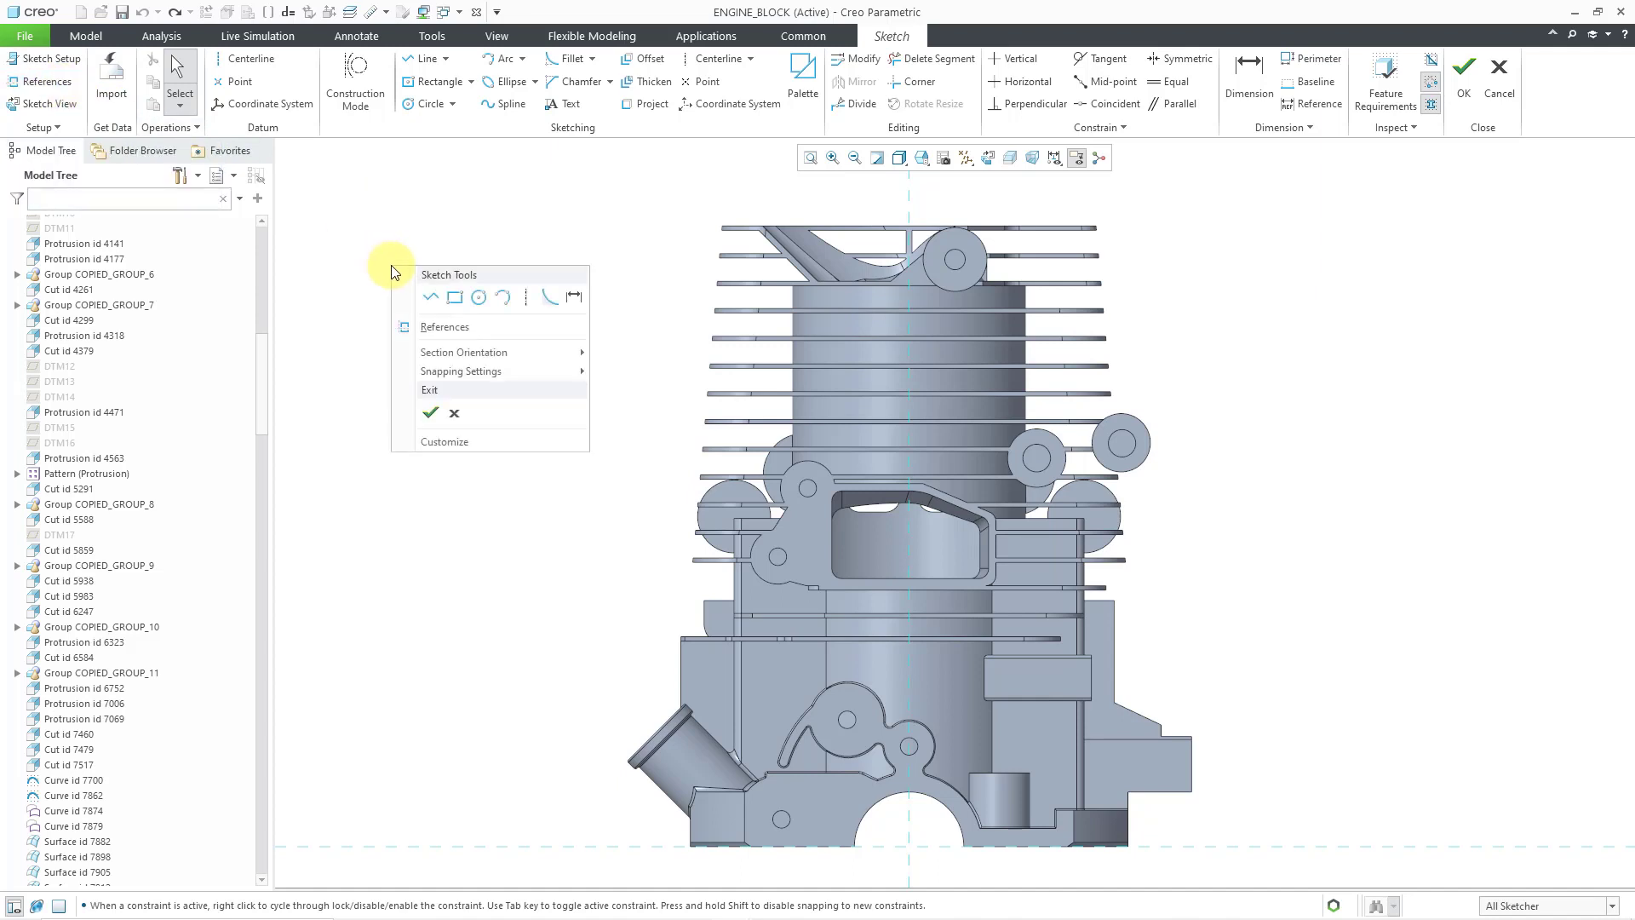
click(456, 328)
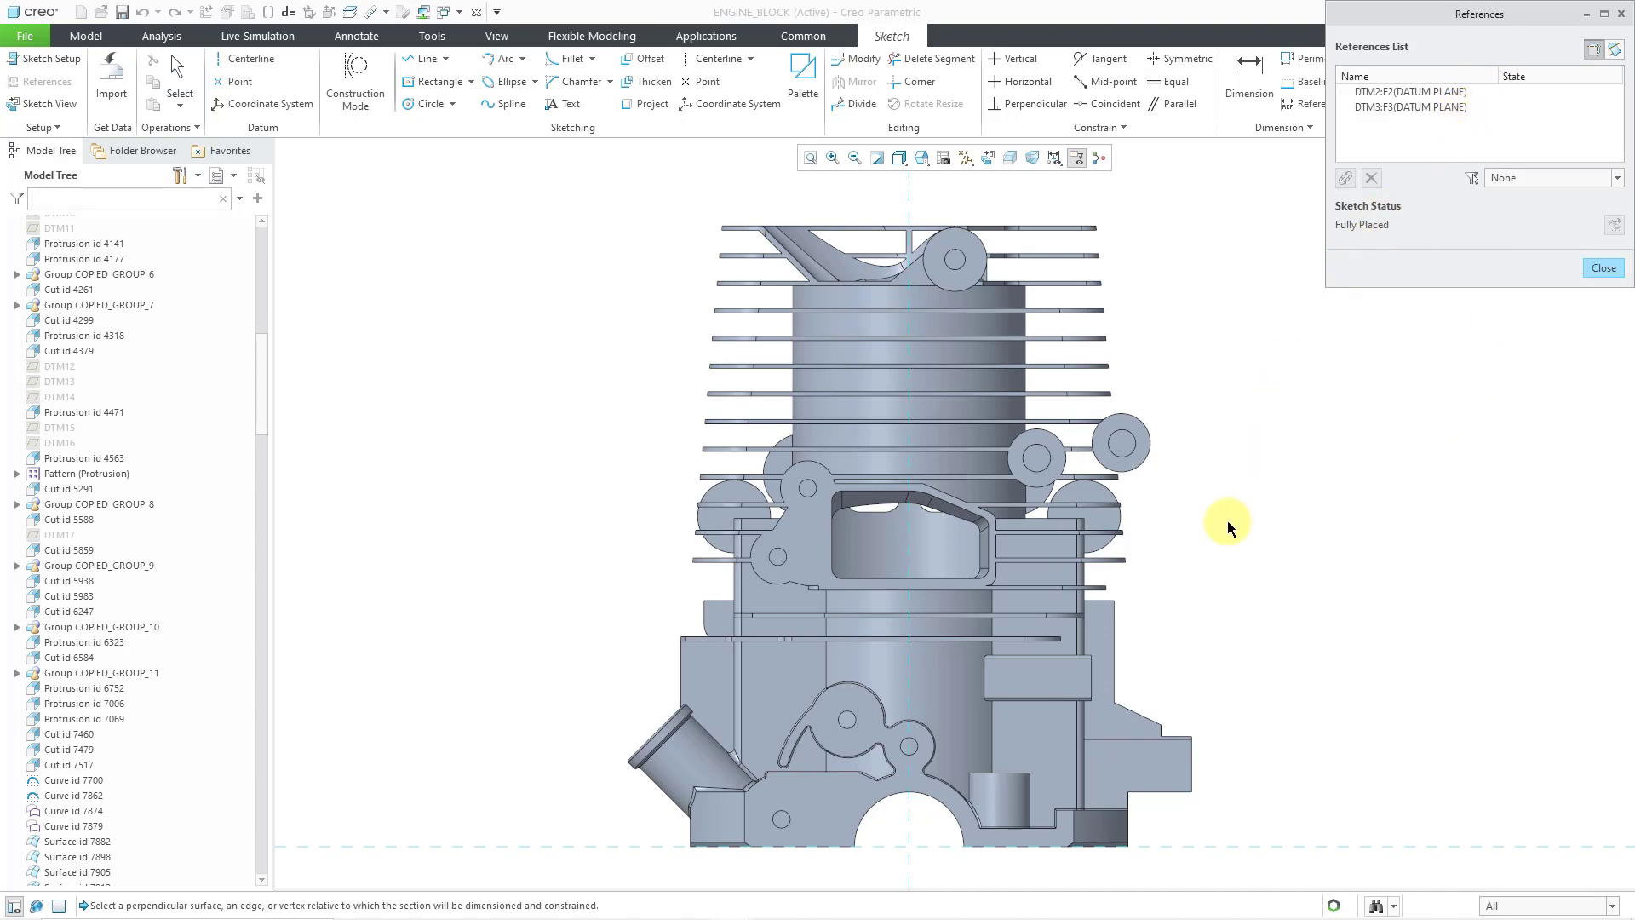
middle_drag(1228, 519, 1197, 528)
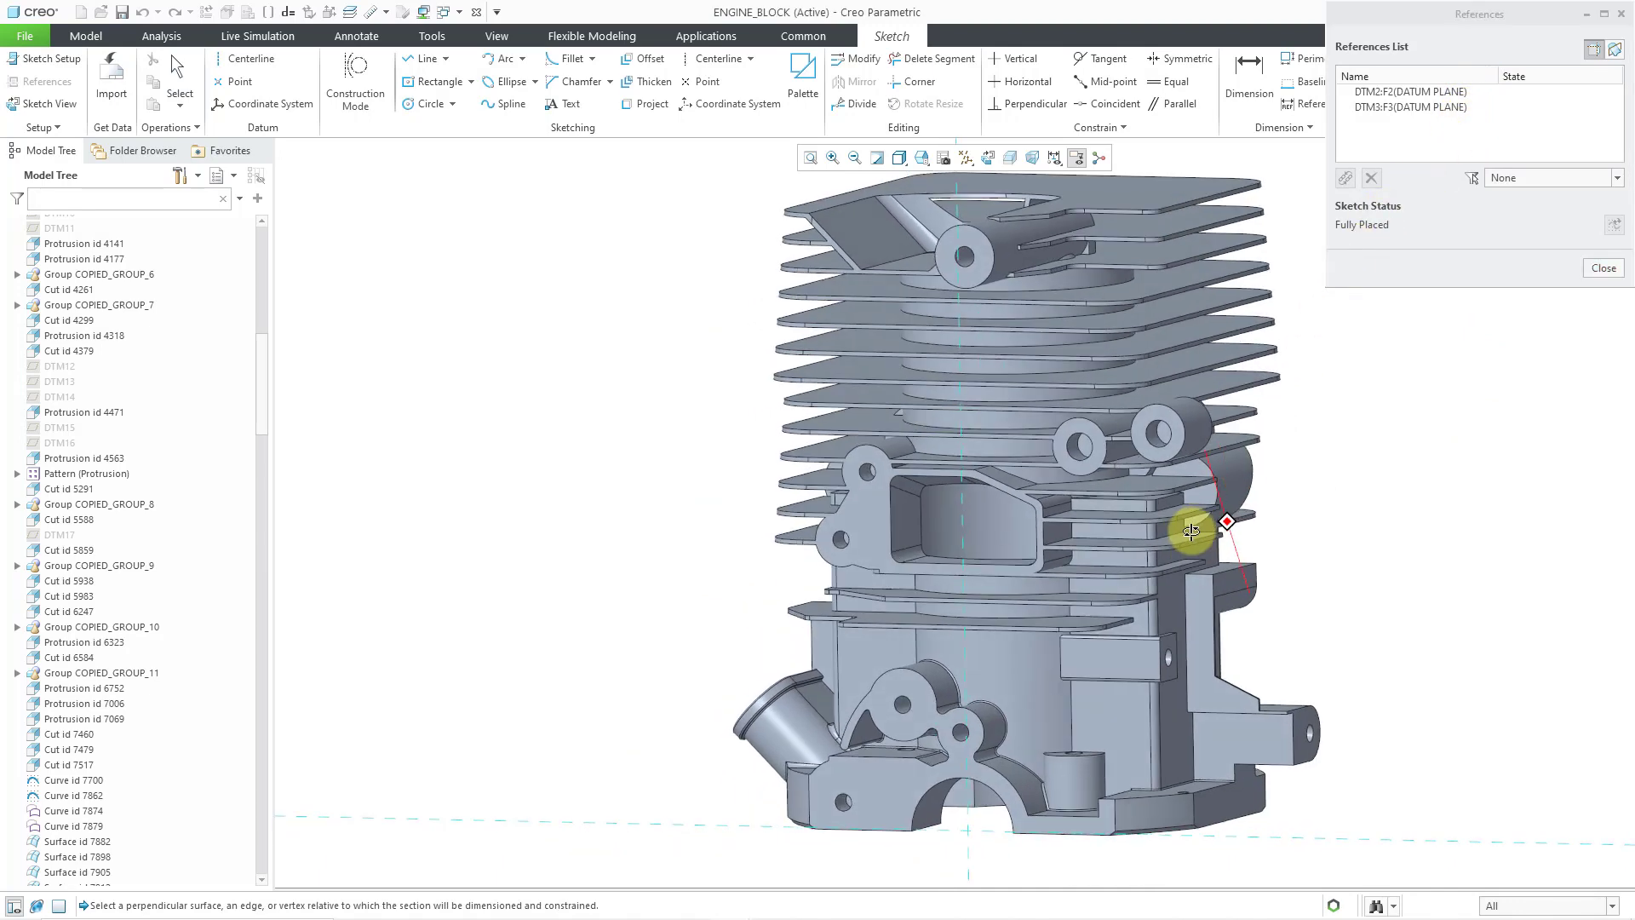
click(1173, 590)
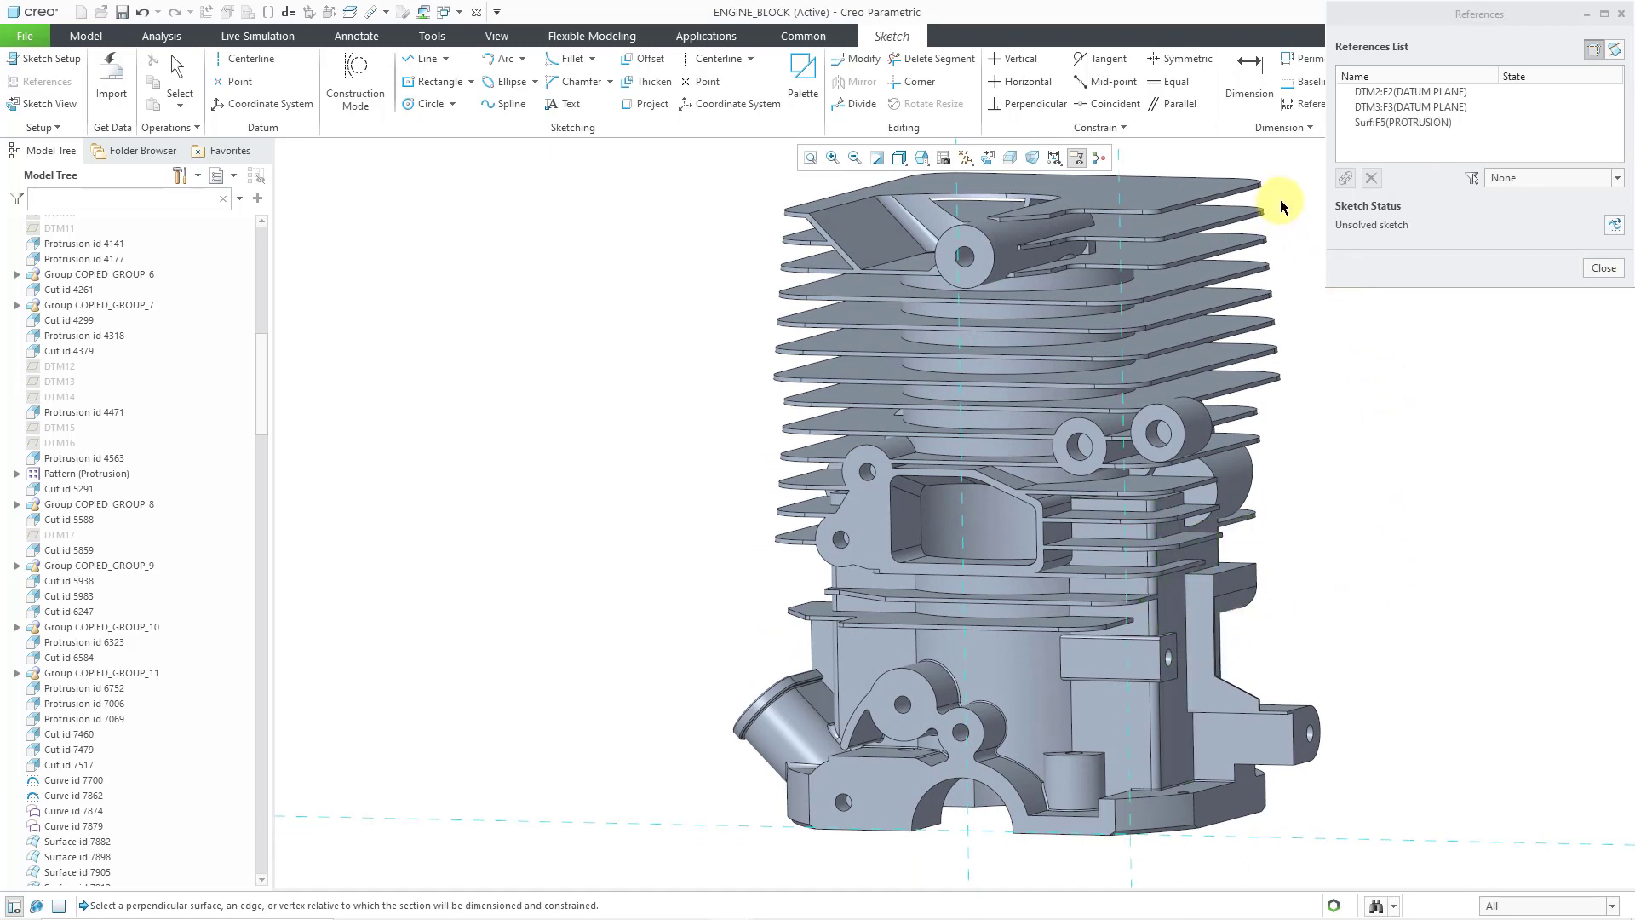
click(820, 613)
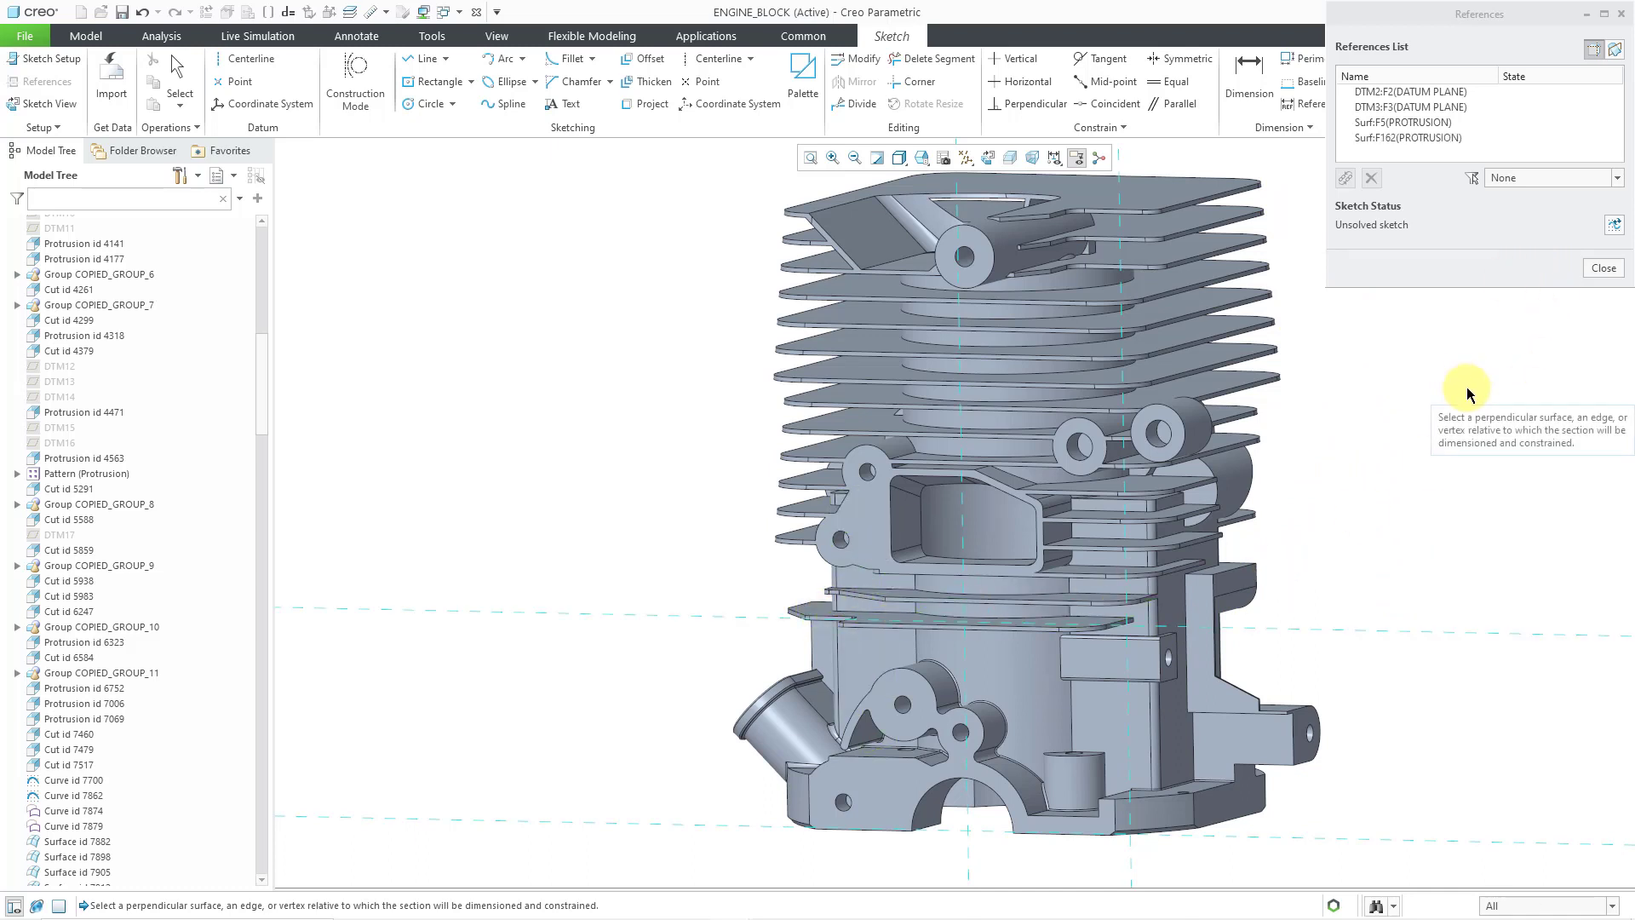
click(1603, 267)
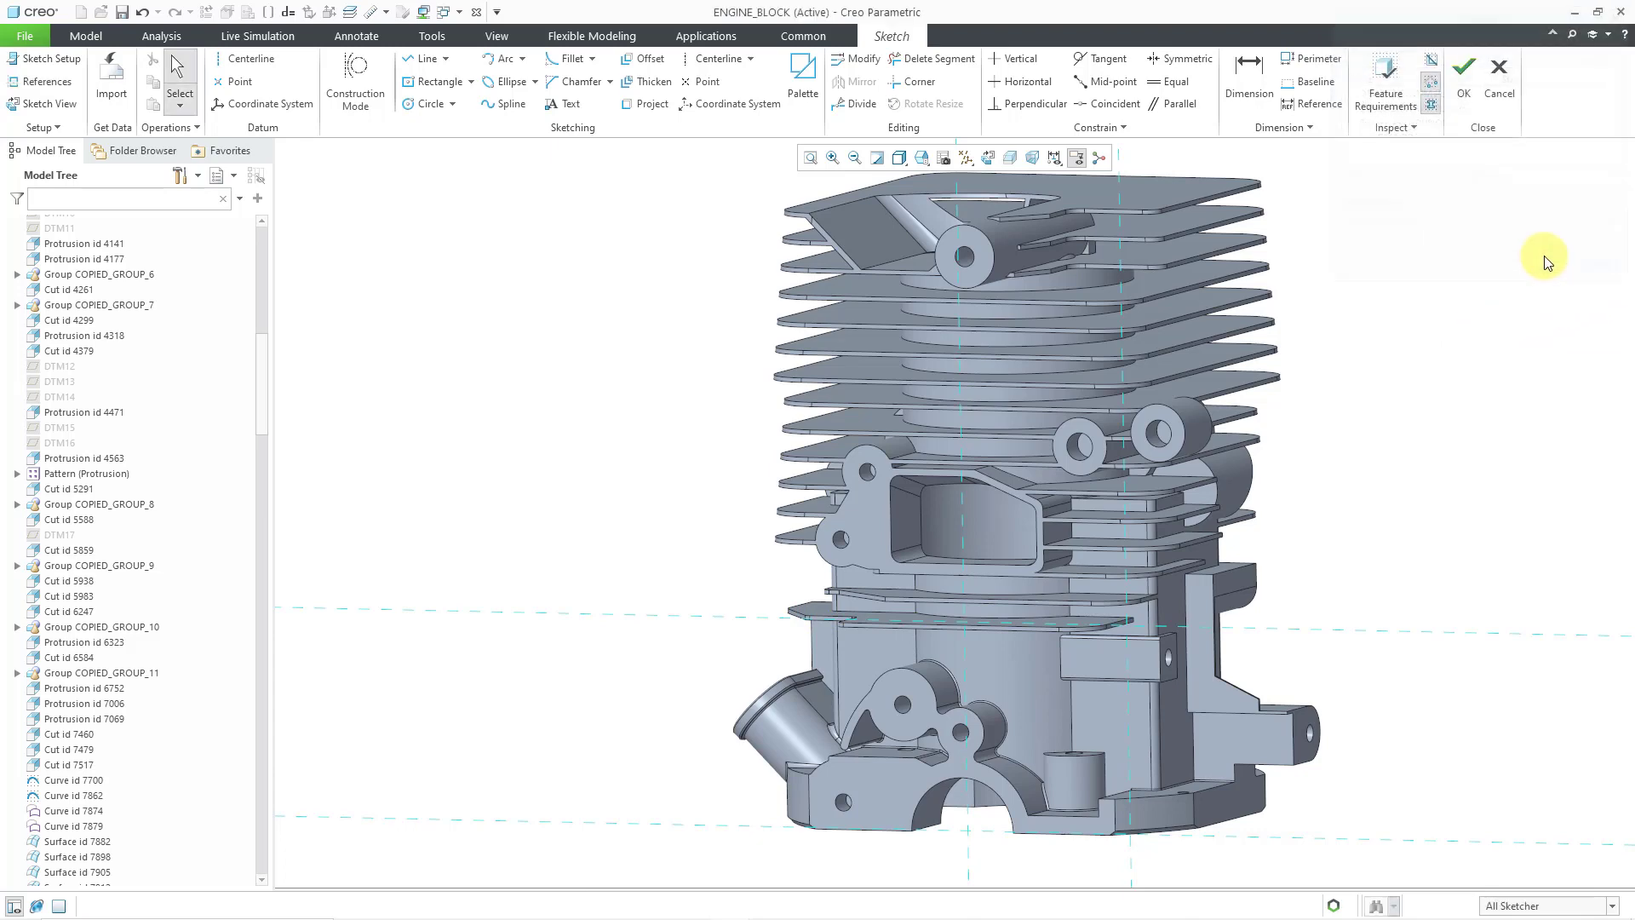
click(990, 159)
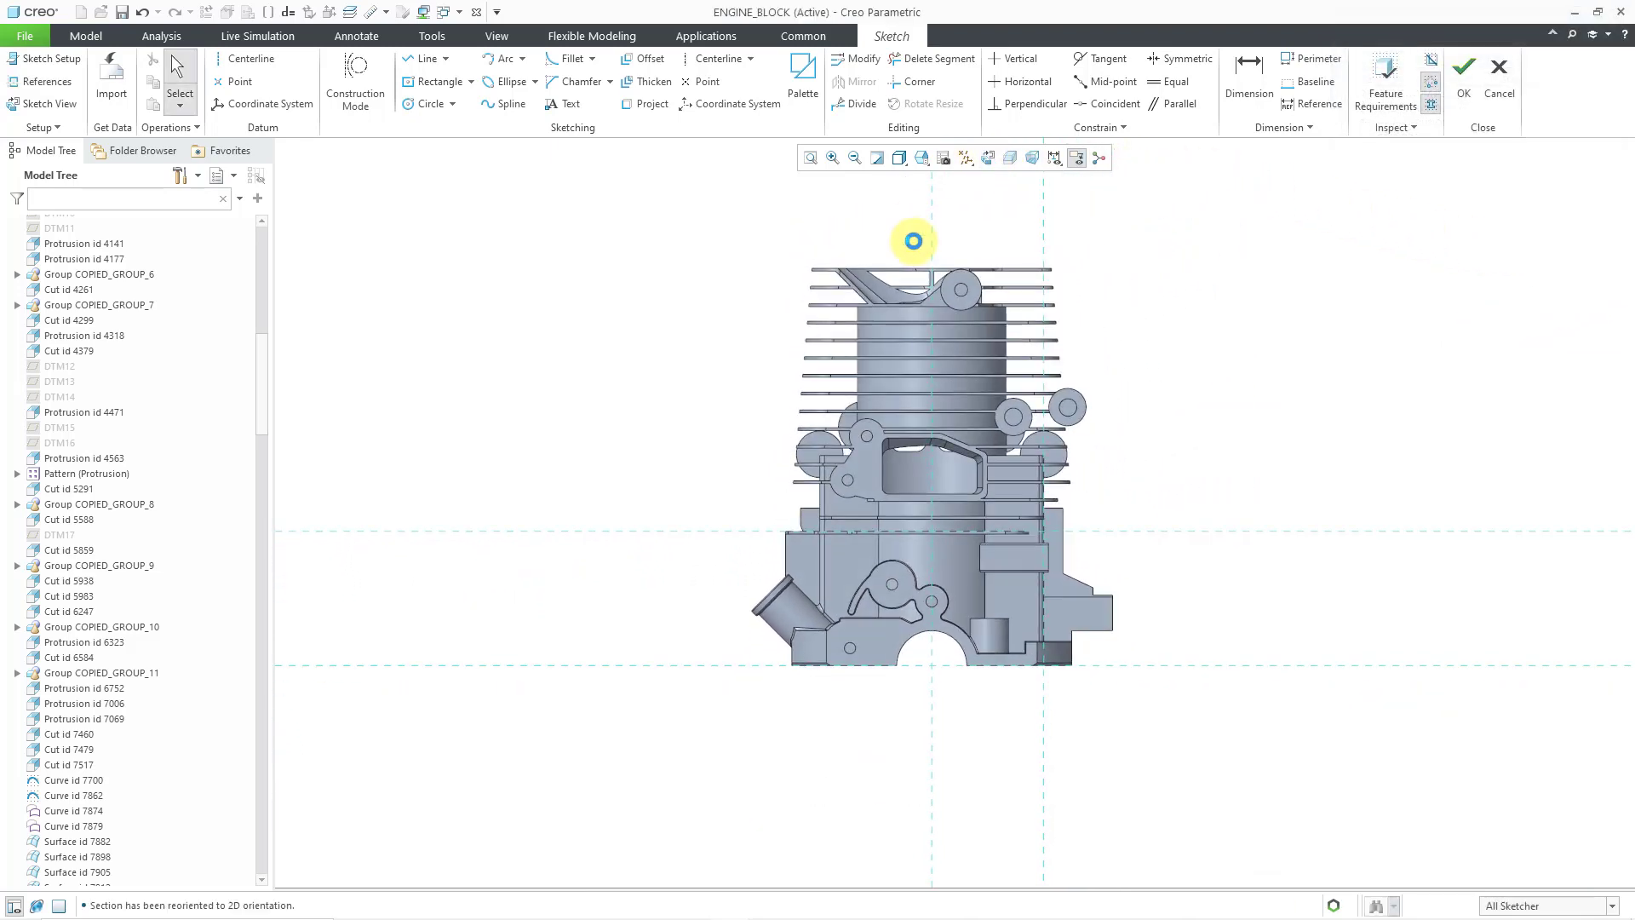
Sketch a center rectangle about 2.92 wide and 1.49 high beside the engine block's cooling fins.
scroll(915, 244, up, 1)
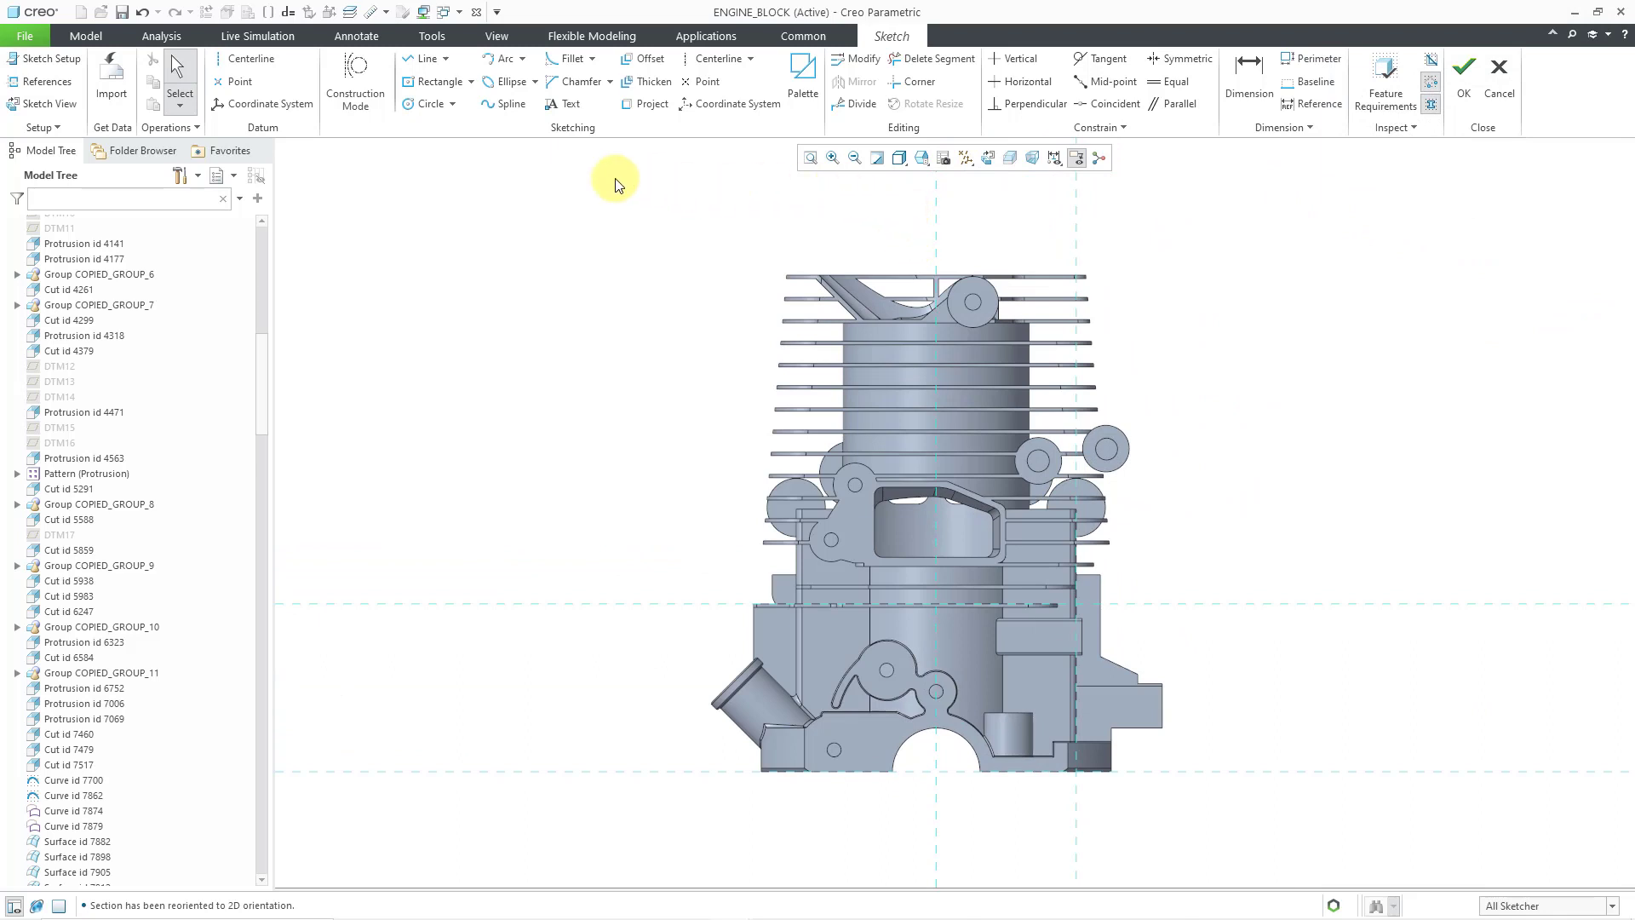
click(432, 81)
click(506, 389)
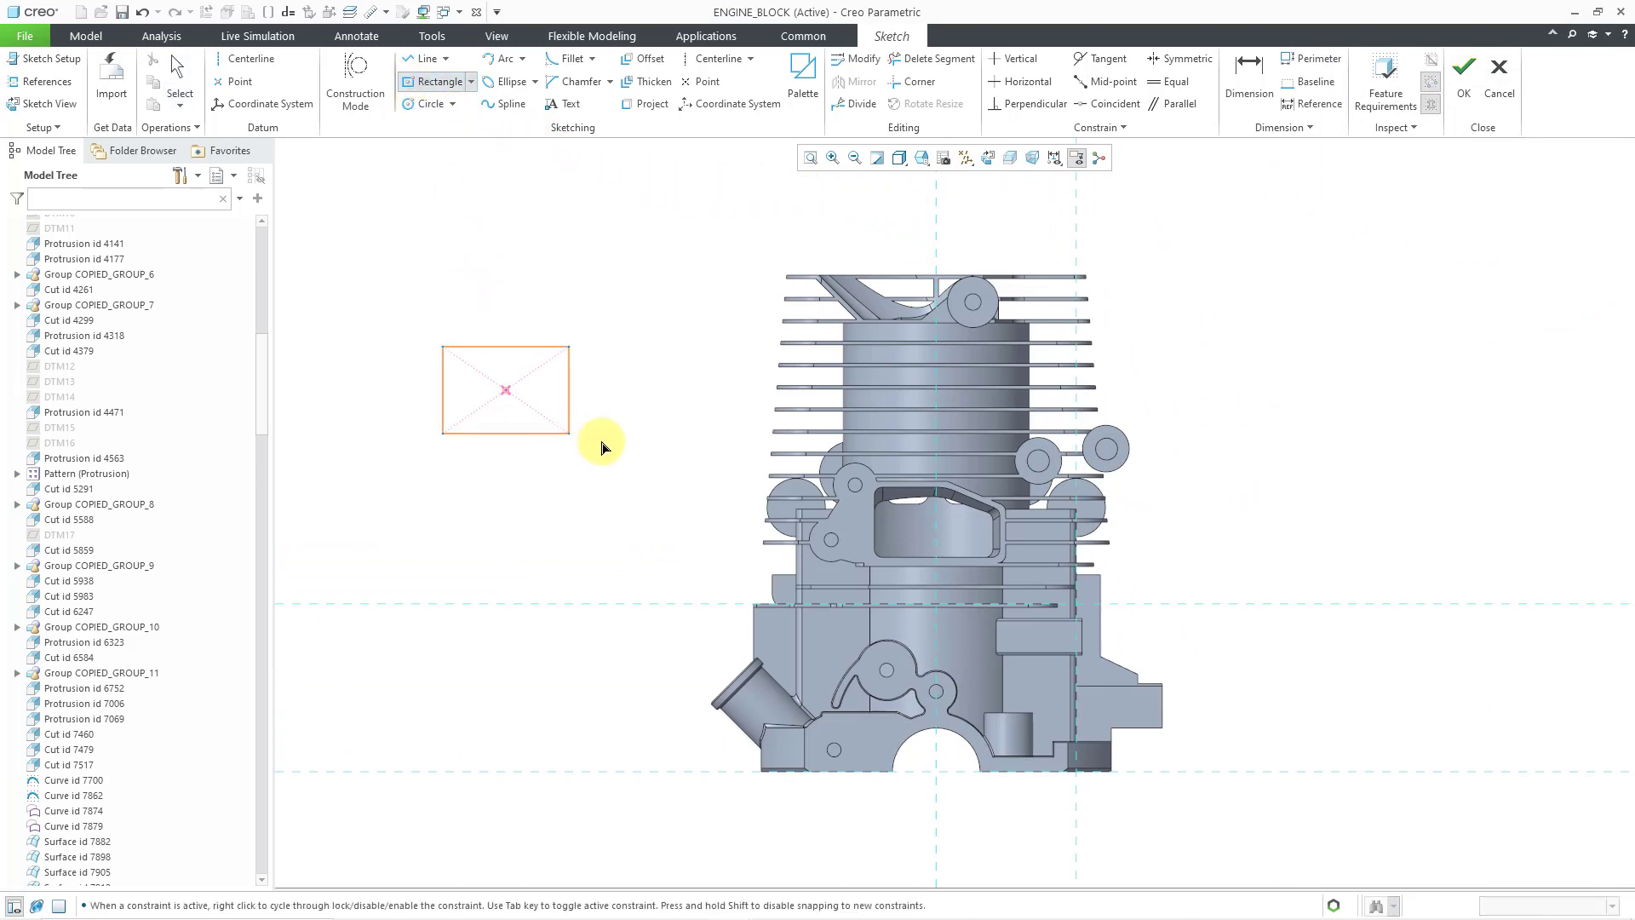
click(748, 281)
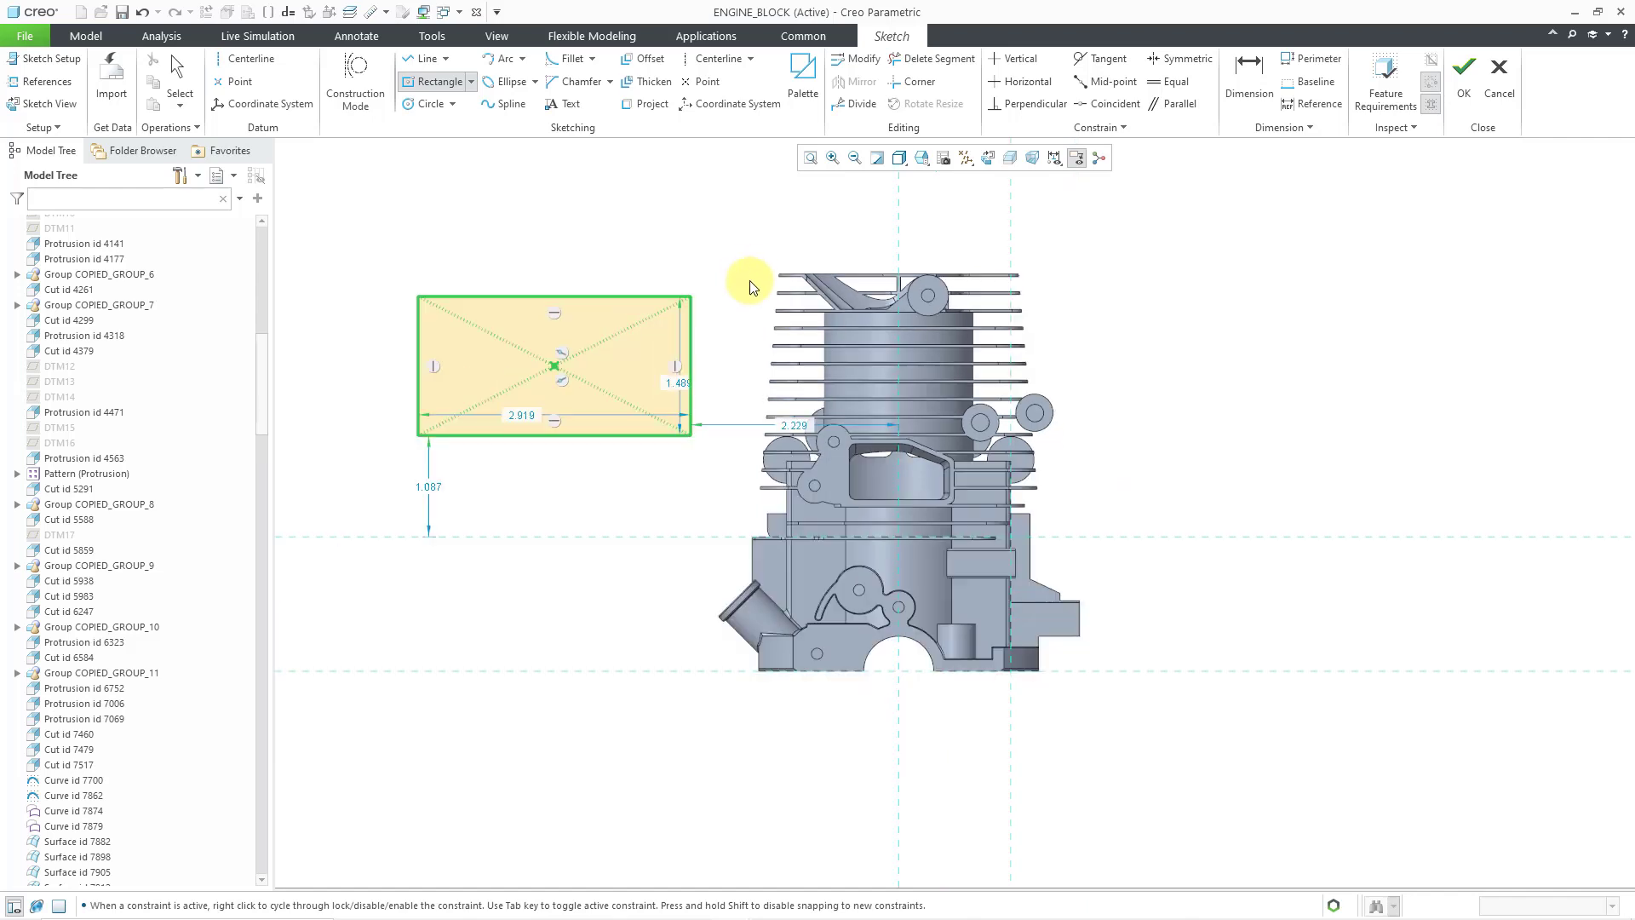
middle_click(747, 281)
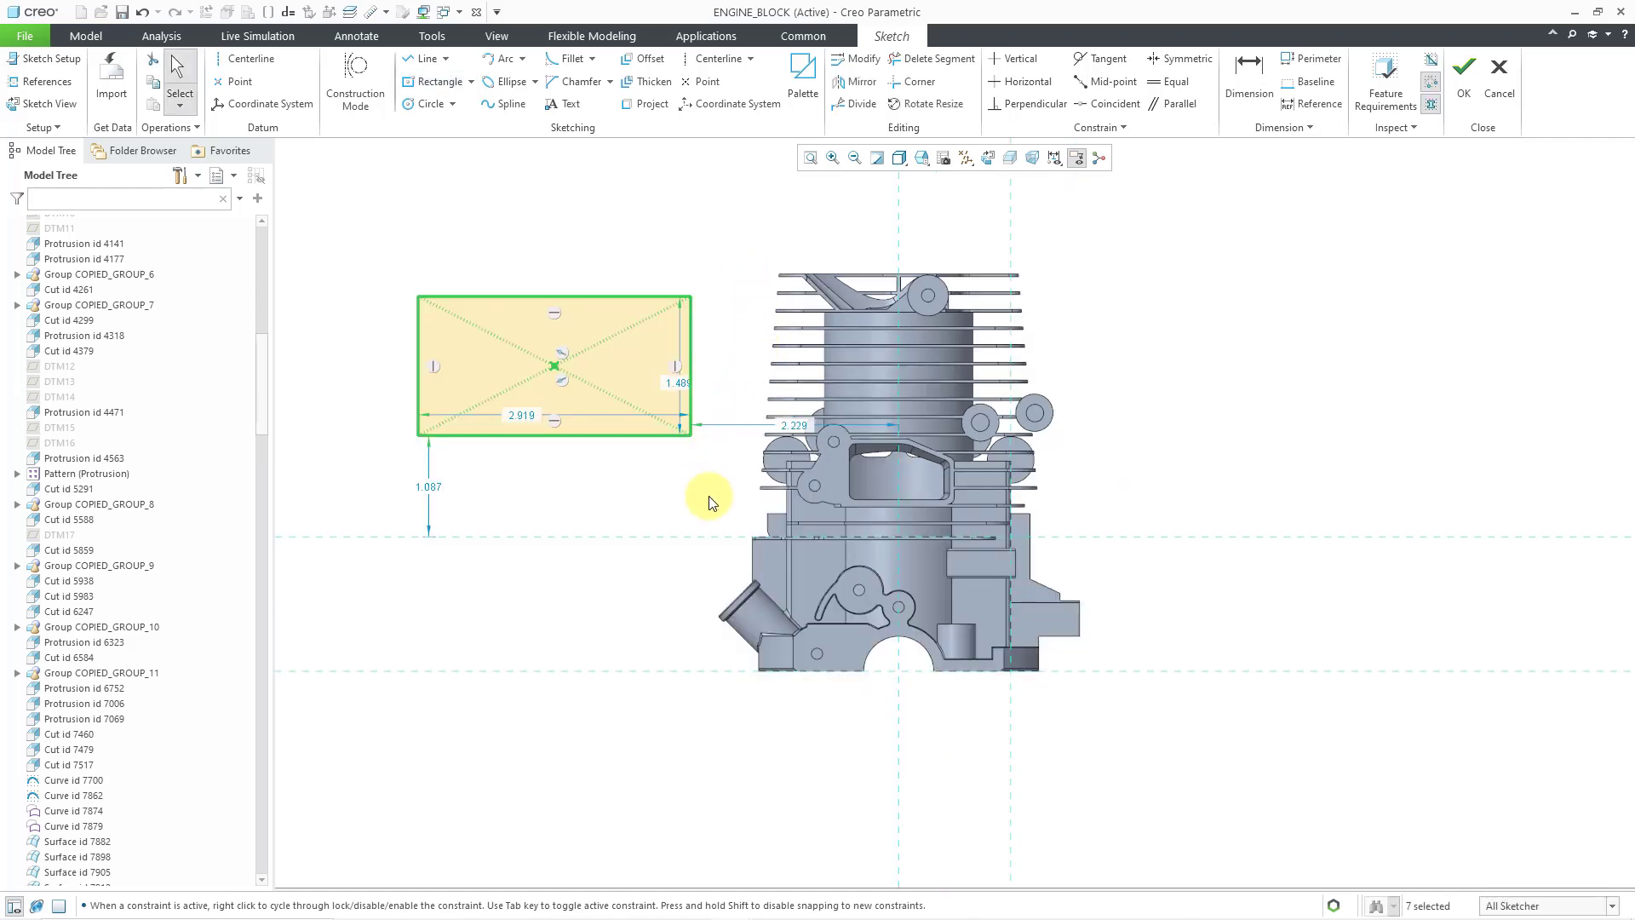
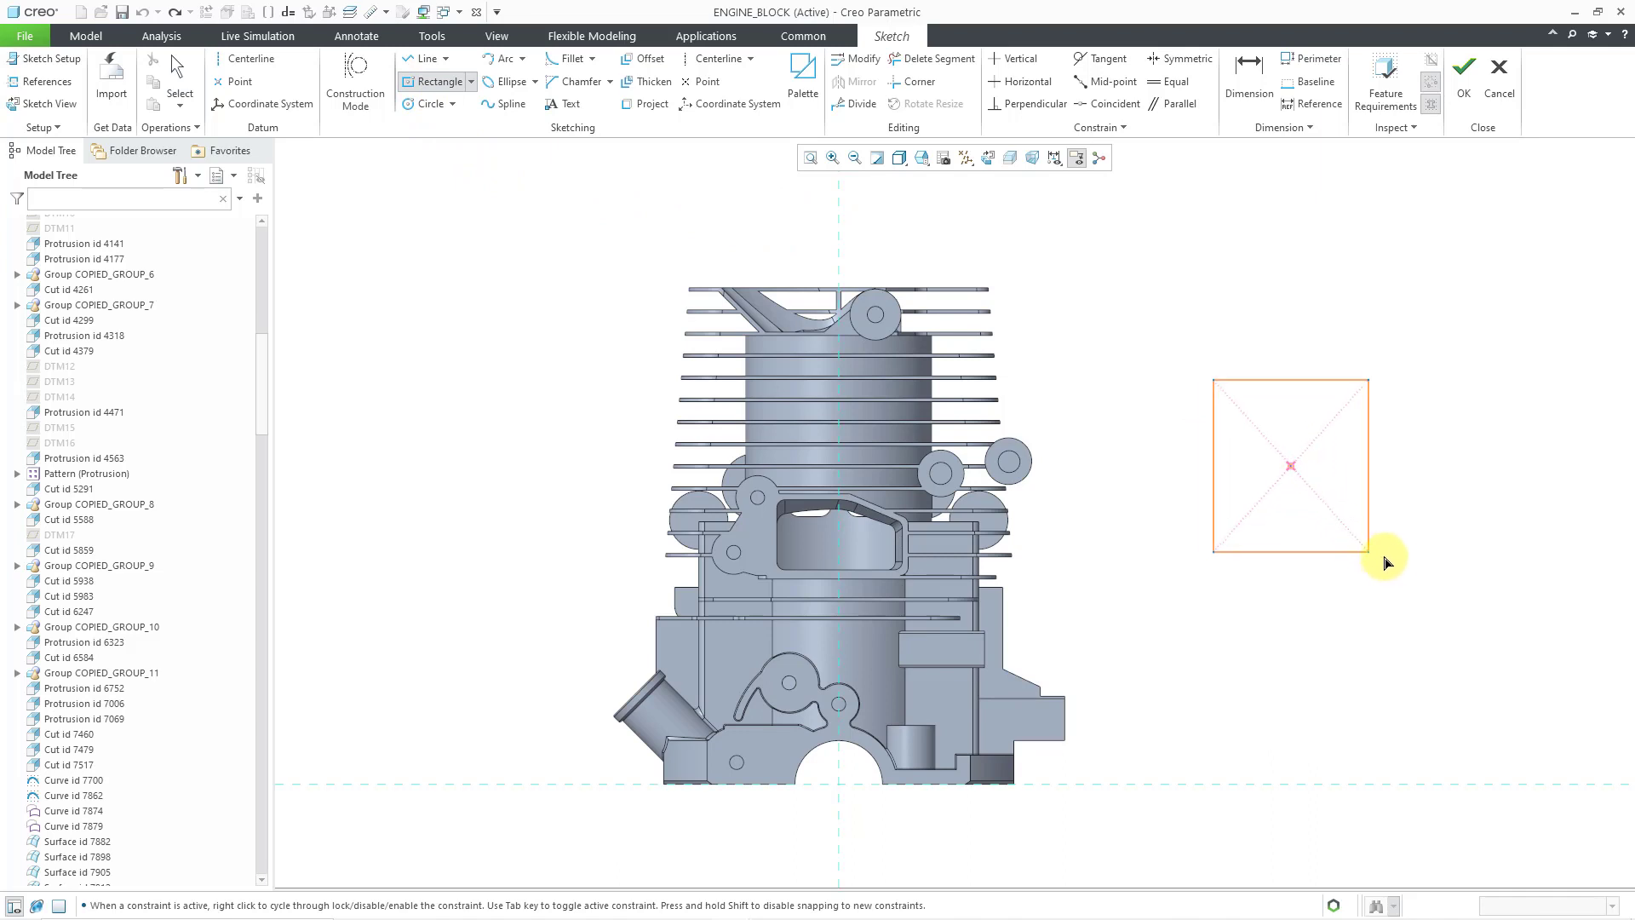
Sketch a center rectangle about 2.82 wide and 2 high on the other side of the engine block.
click(1455, 582)
middle_click(1429, 666)
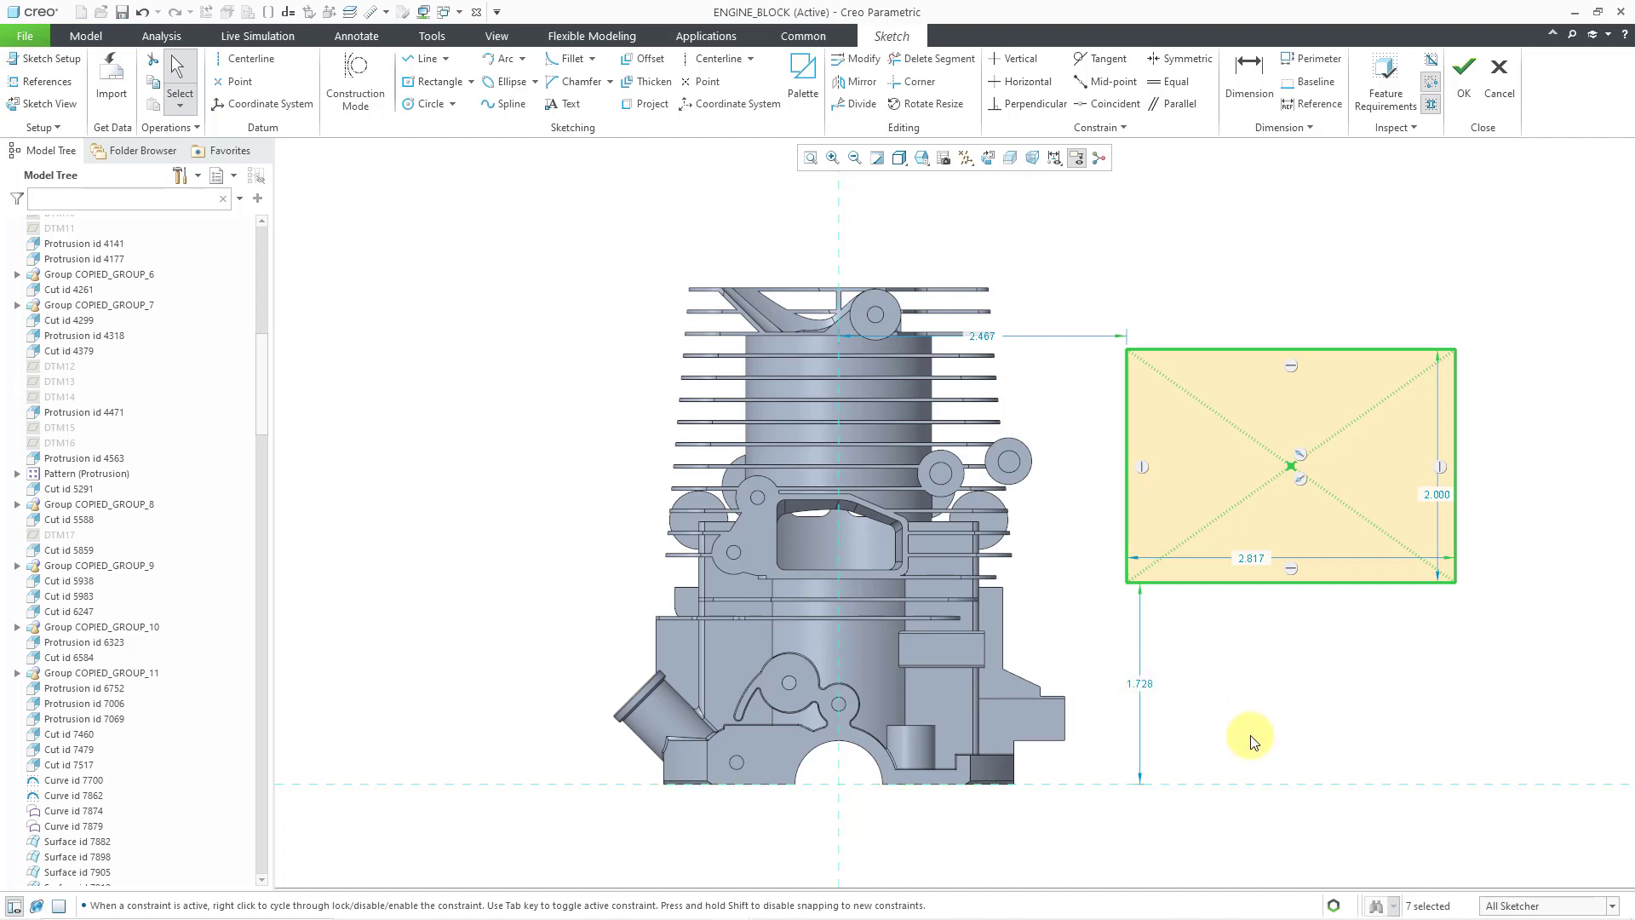
Dimension the rectangle's upper edge 0.5 below the top of the engine block, and review the sketch's reference list.
click(1249, 91)
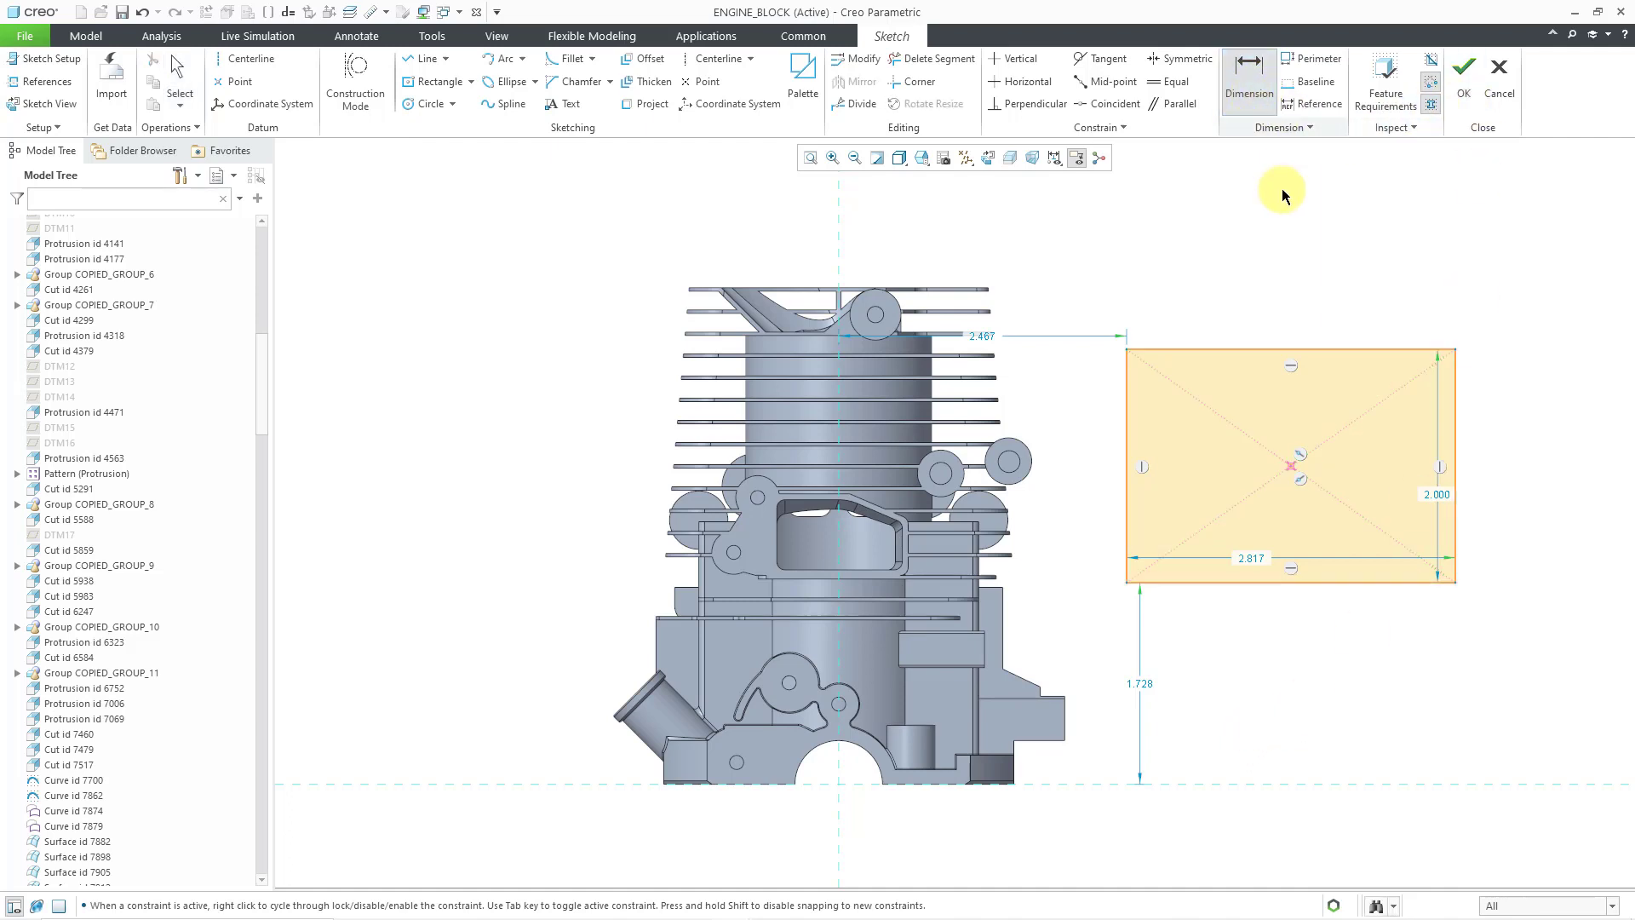
click(1270, 349)
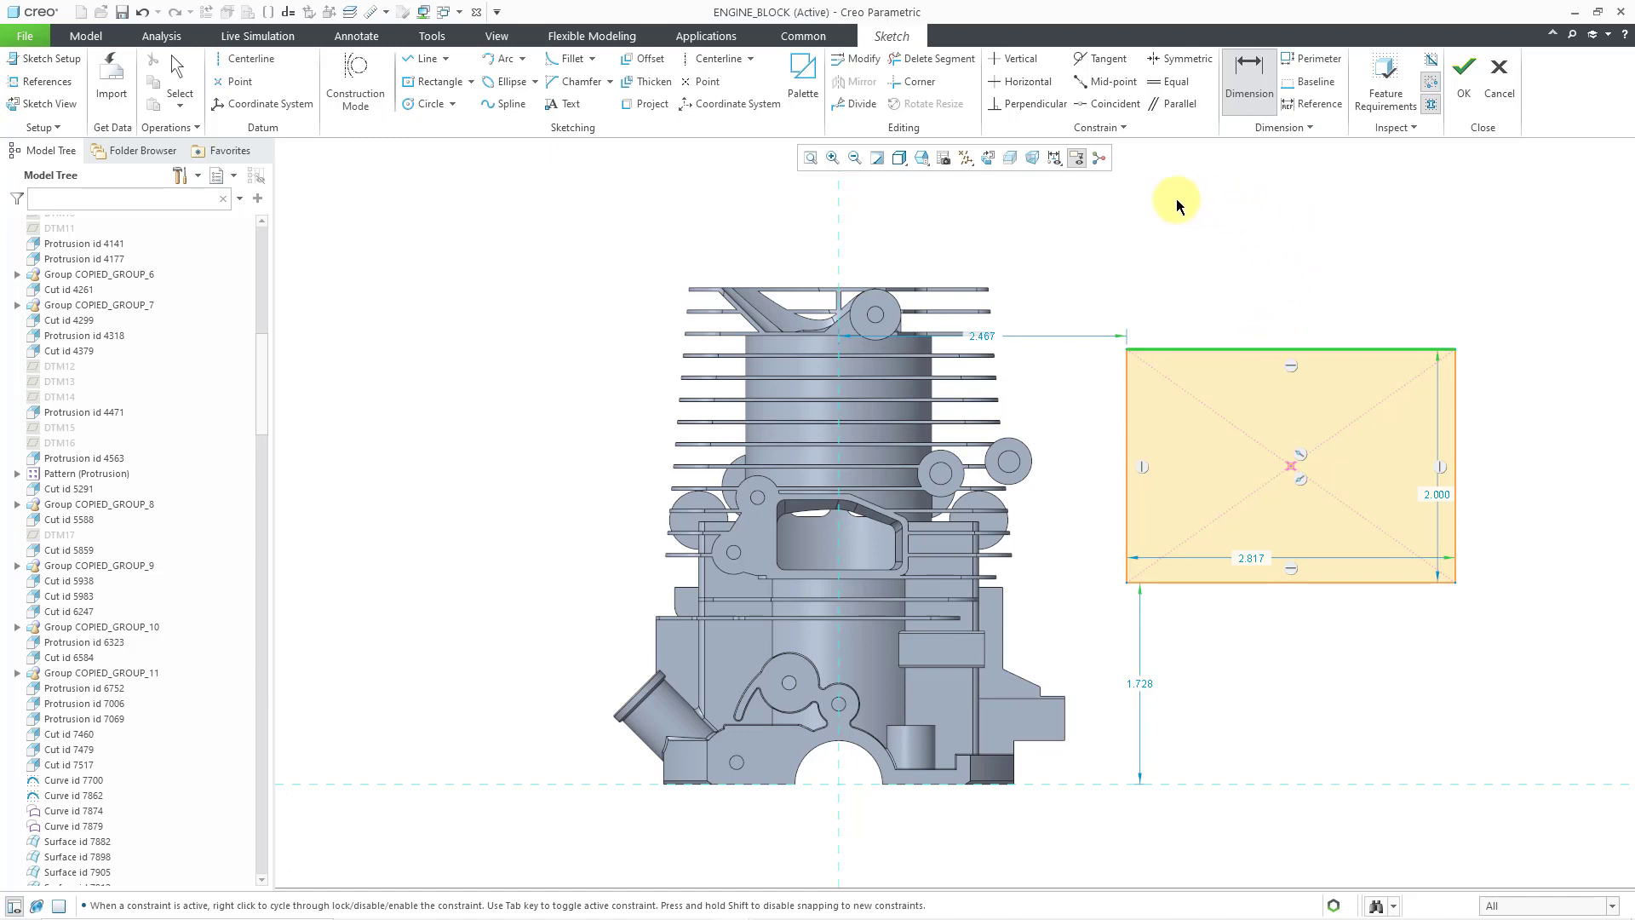
click(854, 289)
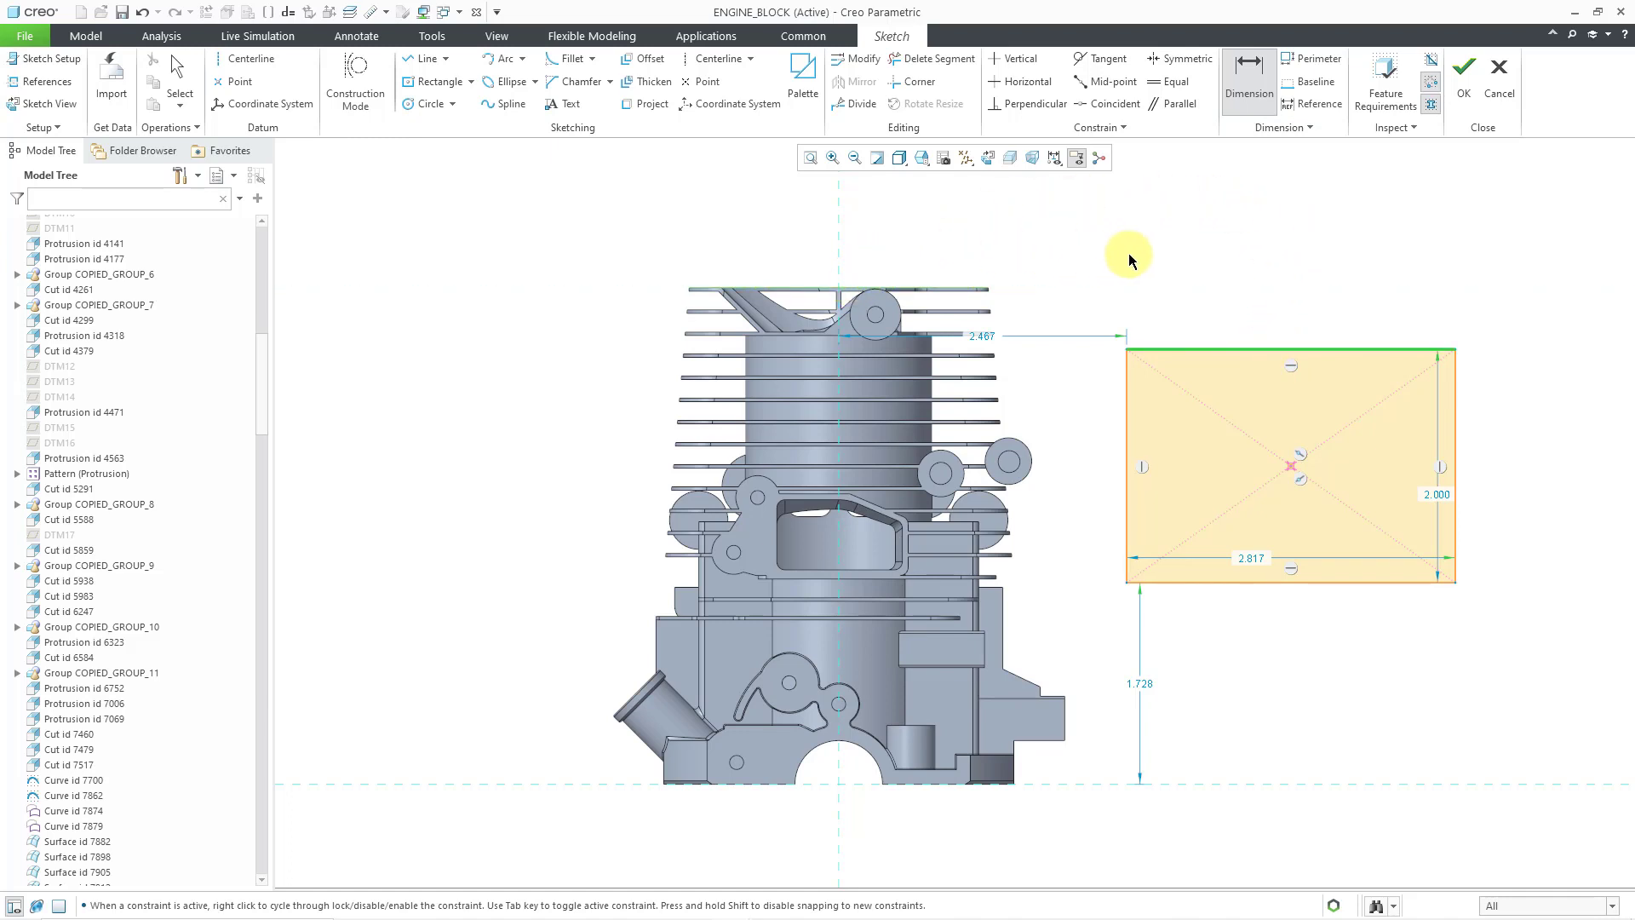
middle_click(1209, 224)
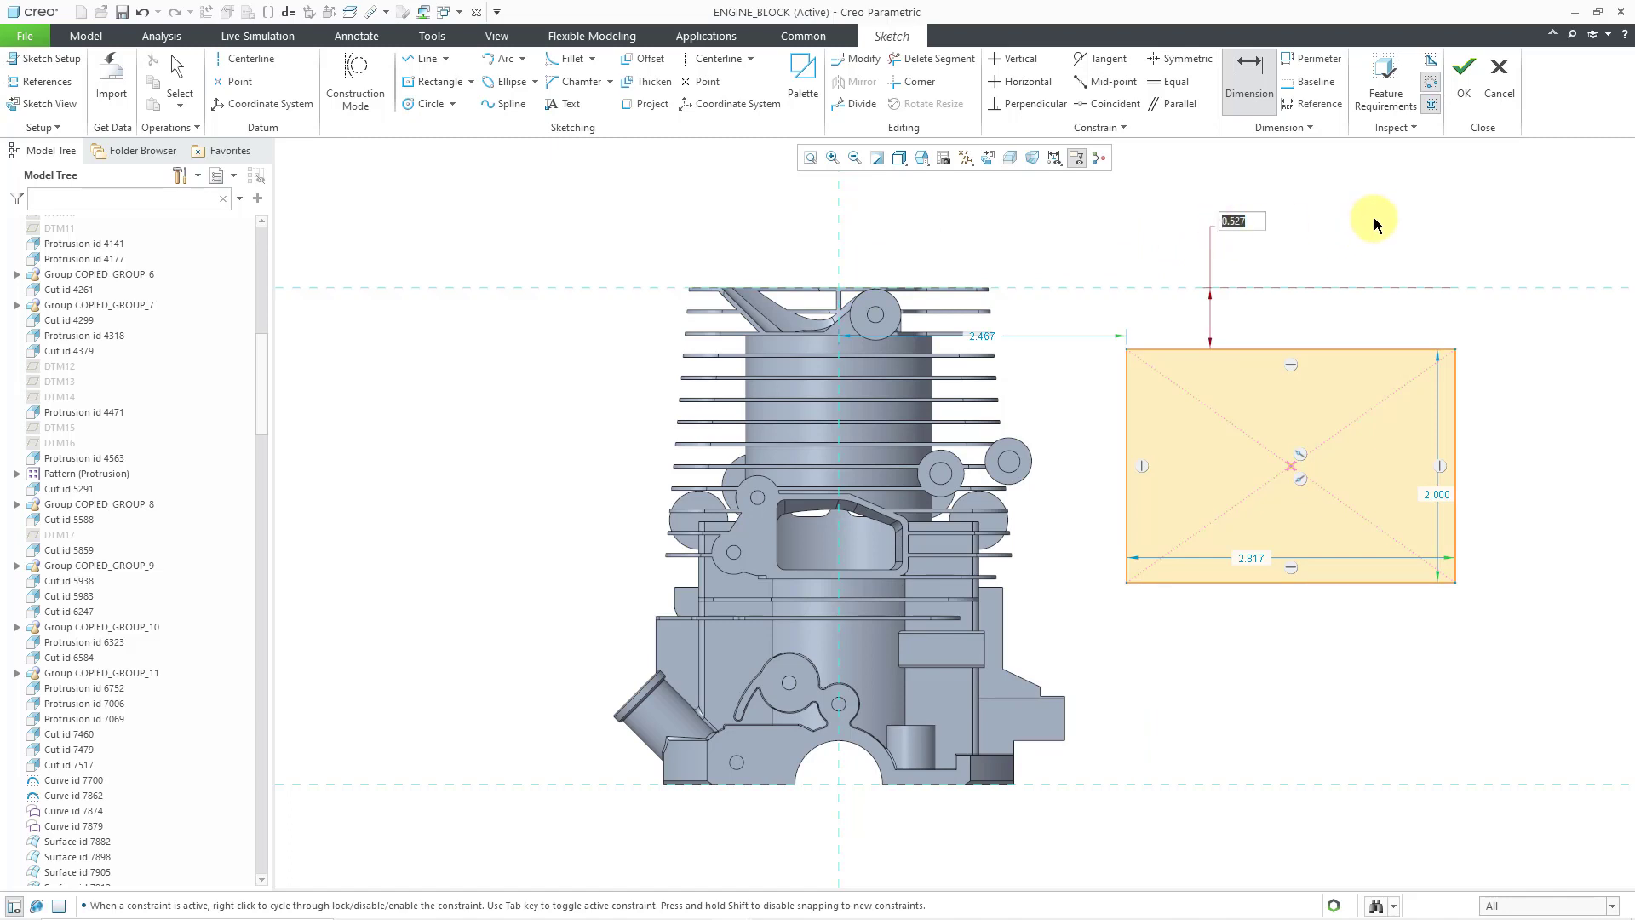
text(0.5)
key(Return)
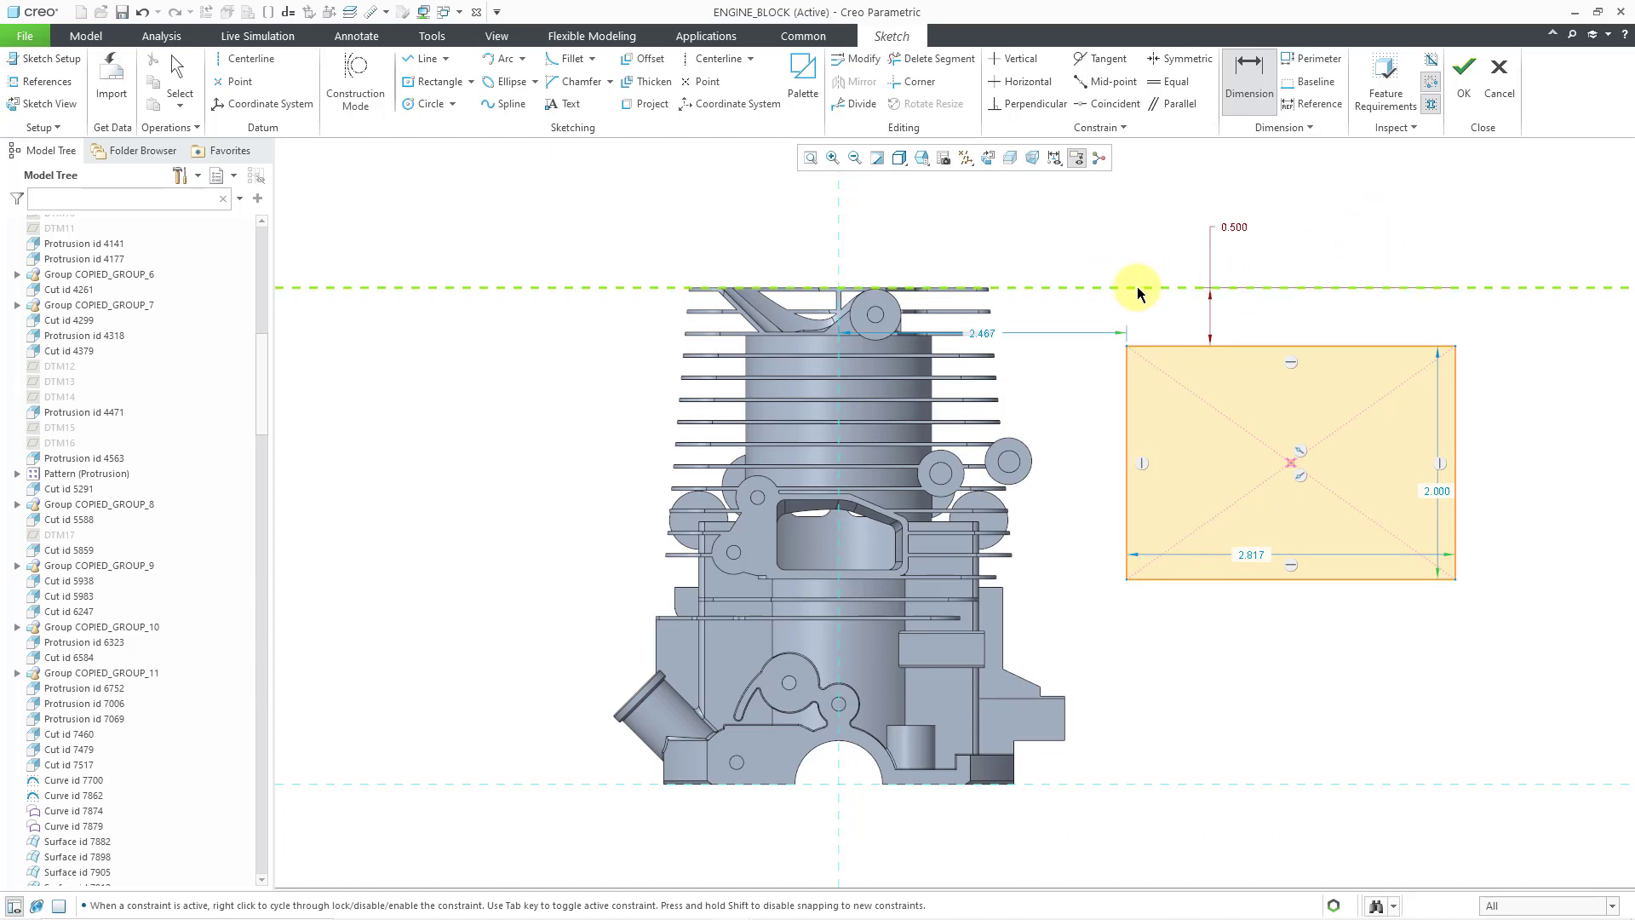
scroll(1100, 255, up, 2)
middle_click(1102, 255)
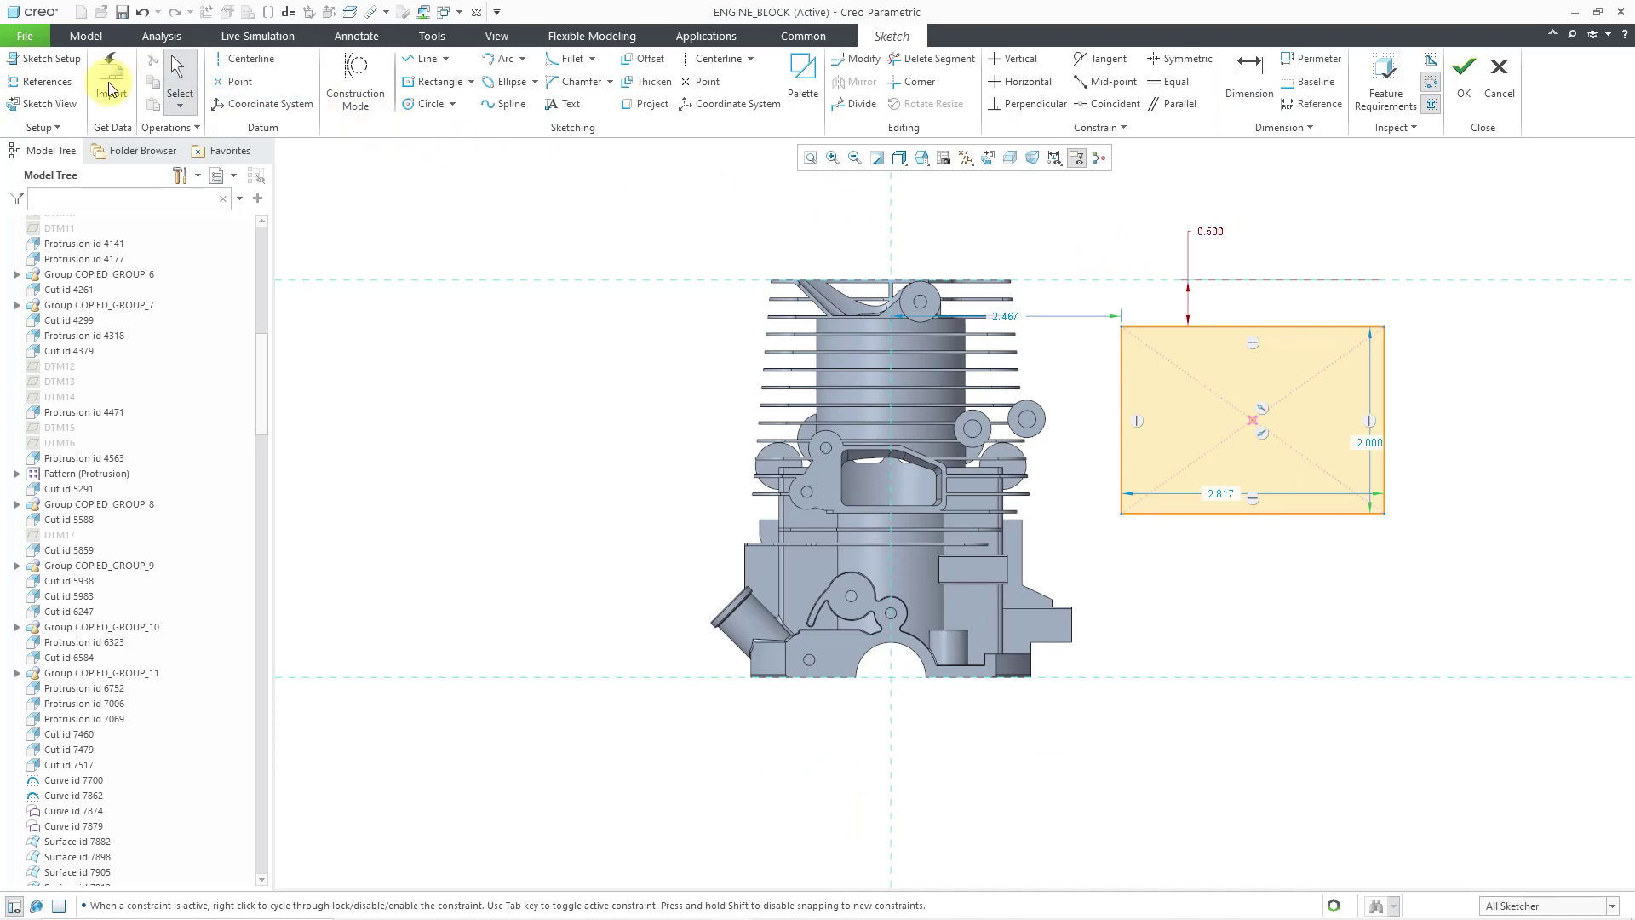
click(44, 81)
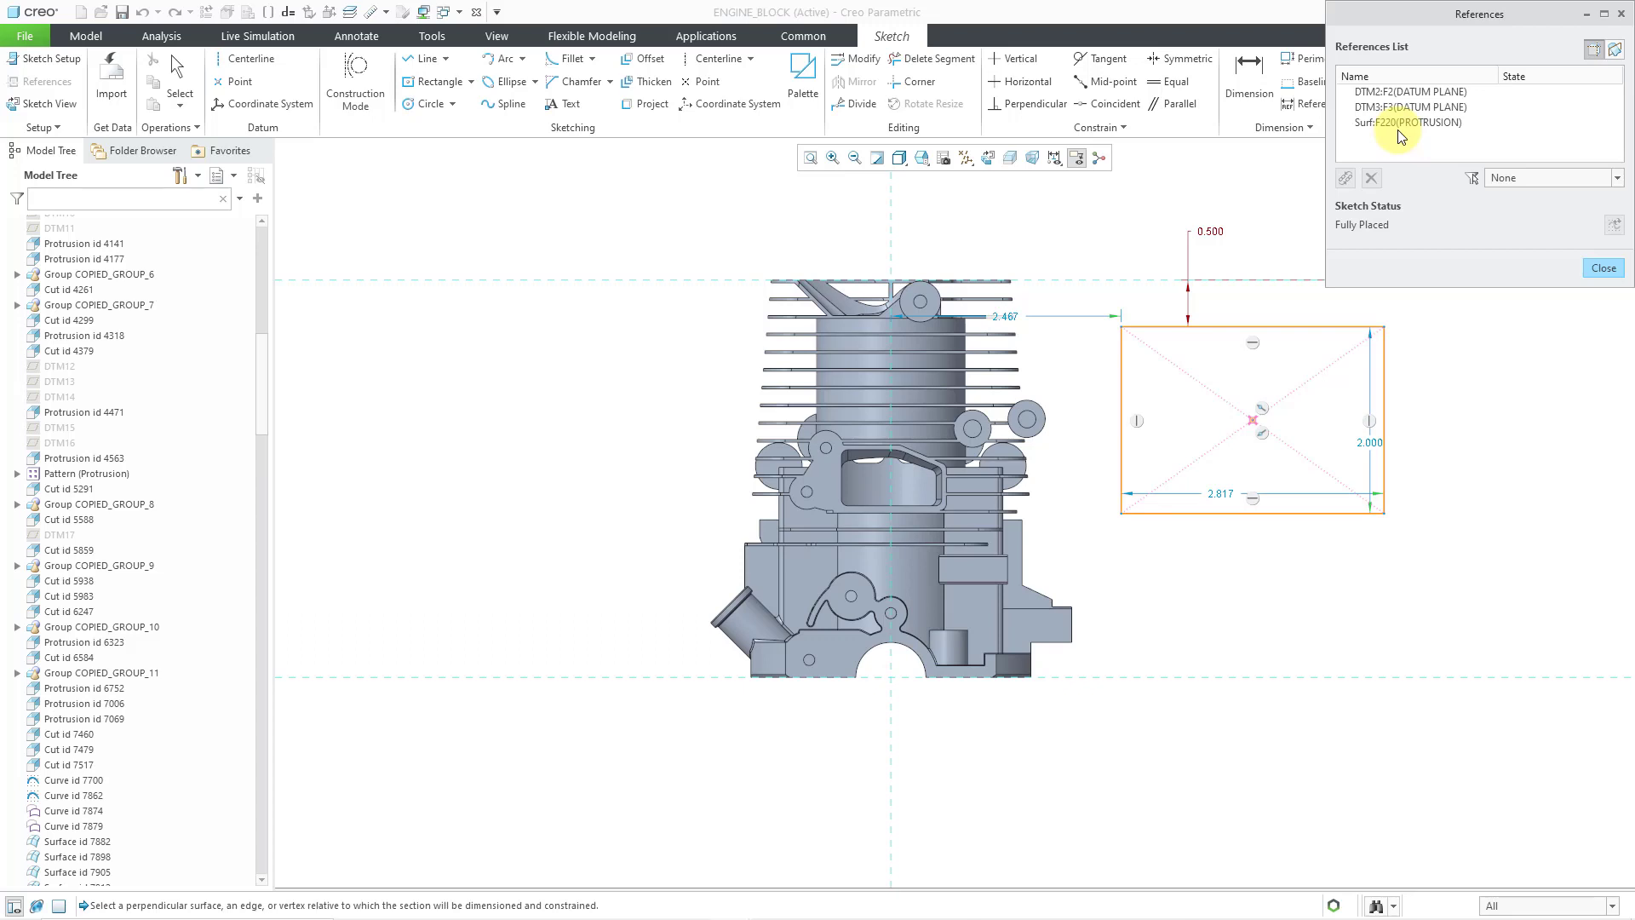
click(1603, 269)
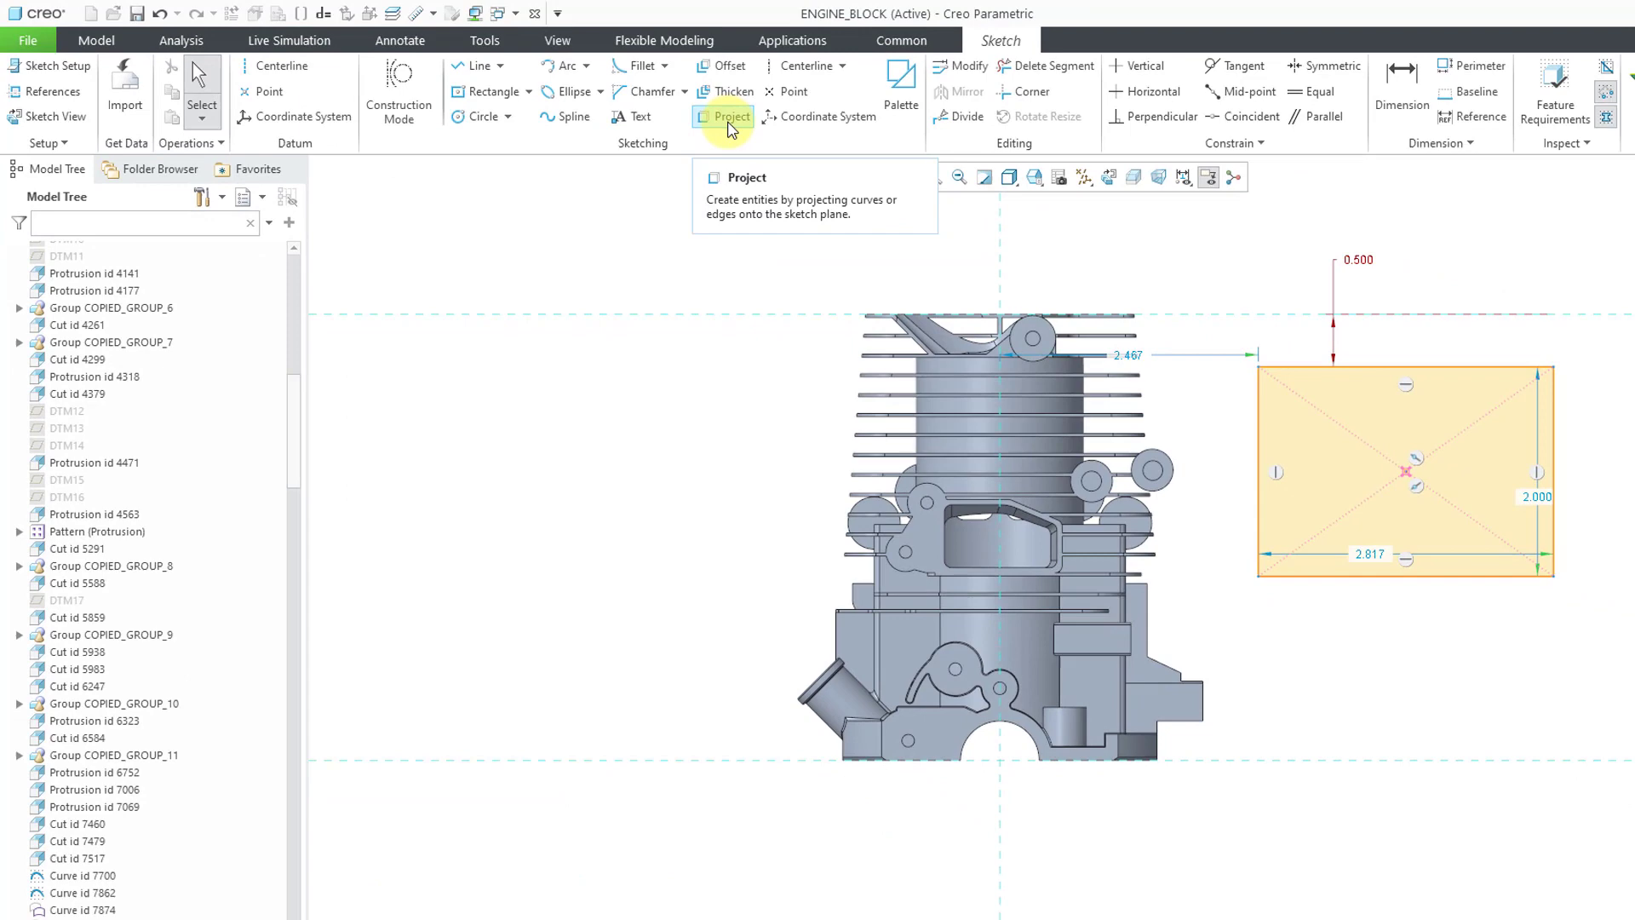
Project the edge loop of the lower front face around the semicircular bore onto the sketch plane, using the Loop selection type.
click(861, 150)
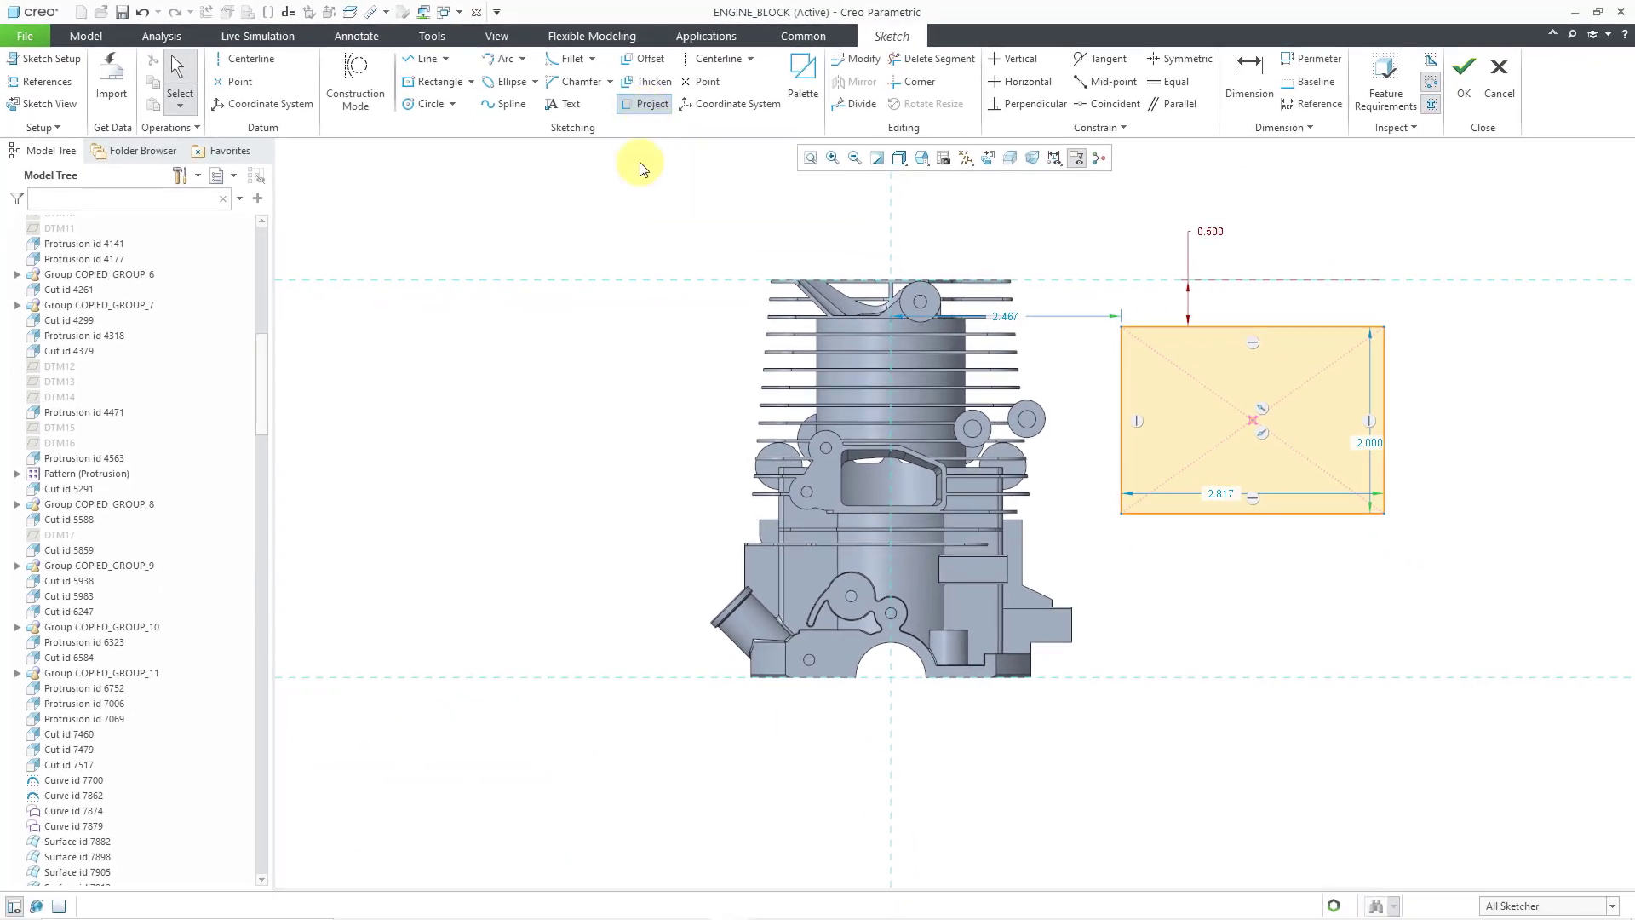
mouse_move(666, 402)
middle_down()
mouse_move(673, 319)
mouse_move(668, 394)
mouse_move(730, 438)
middle_up()
scroll(992, 664, down, 2)
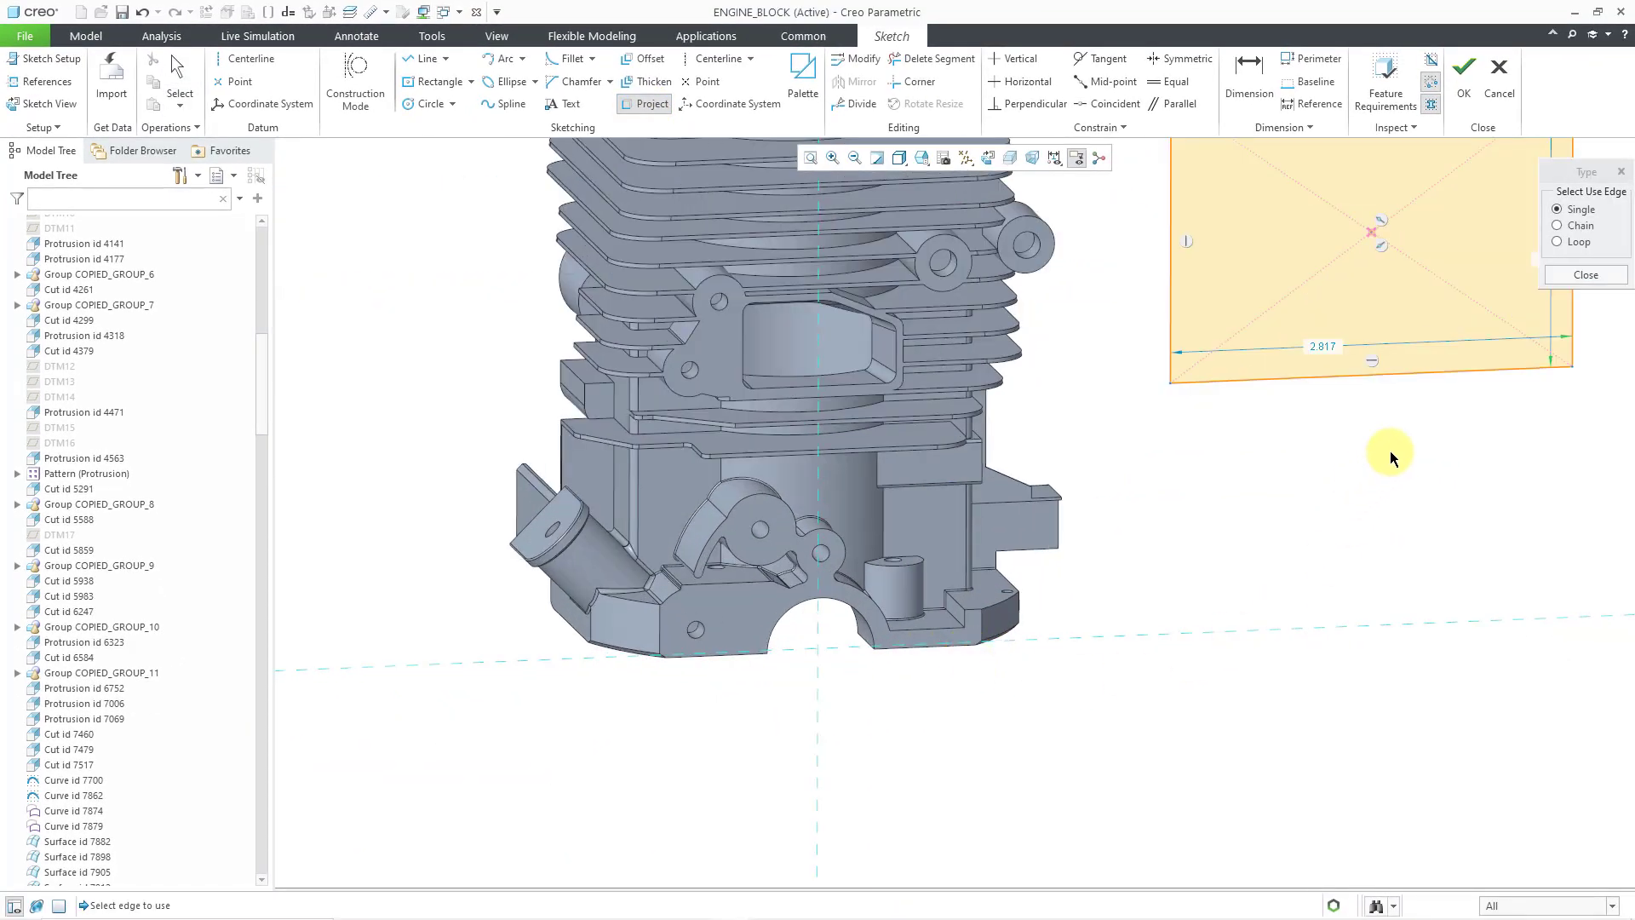
click(1572, 243)
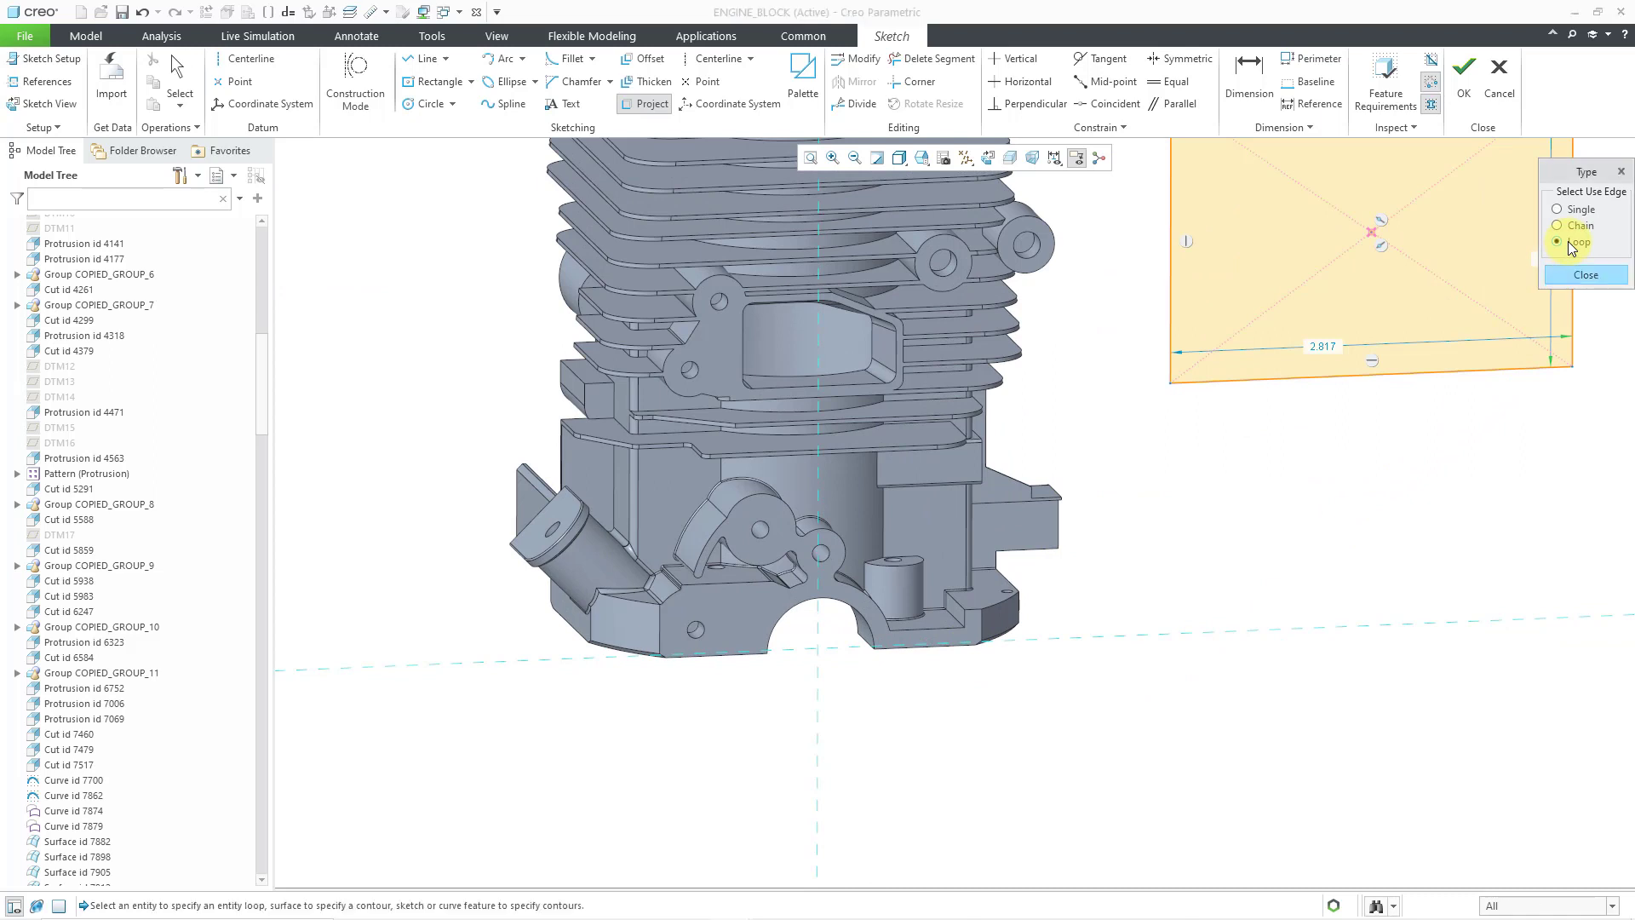
click(743, 630)
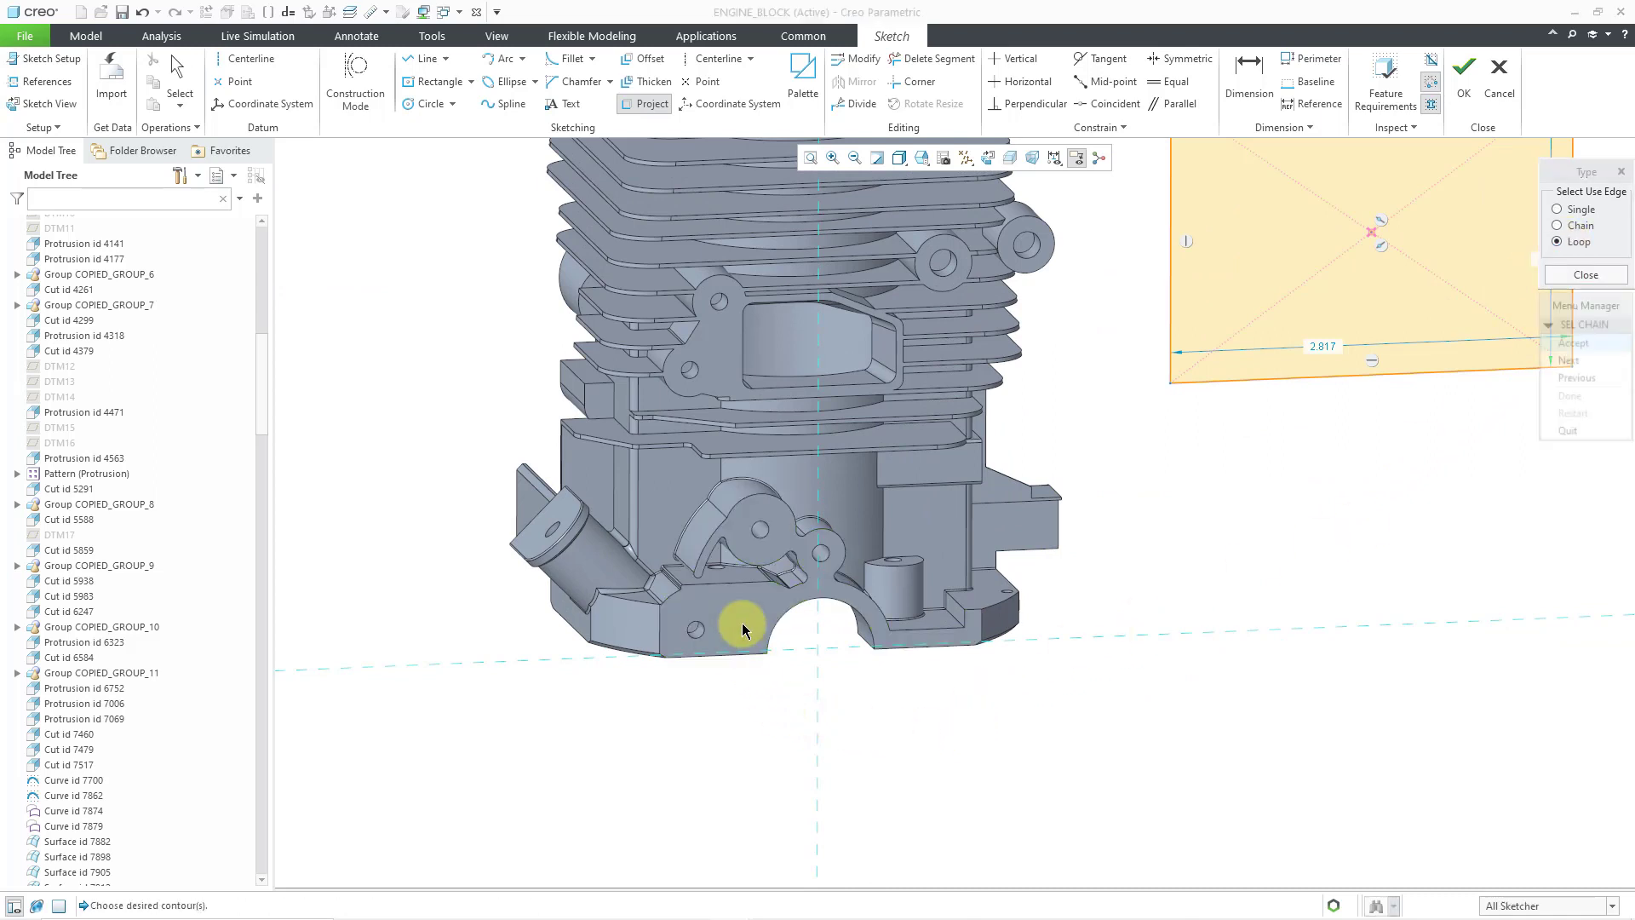
click(1567, 360)
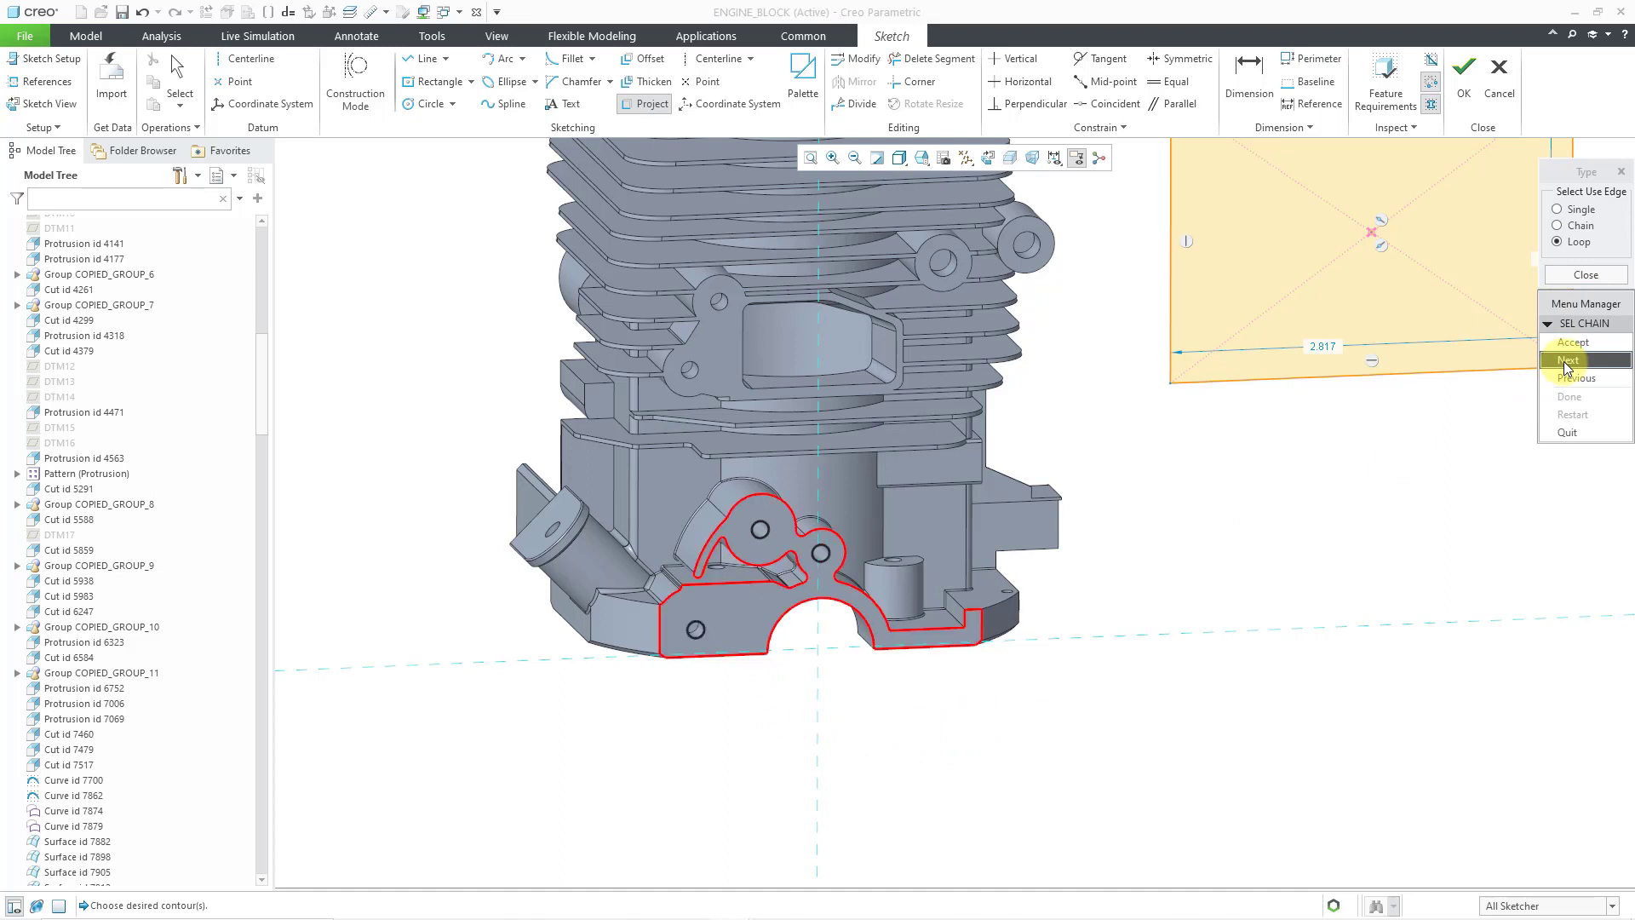
click(1572, 344)
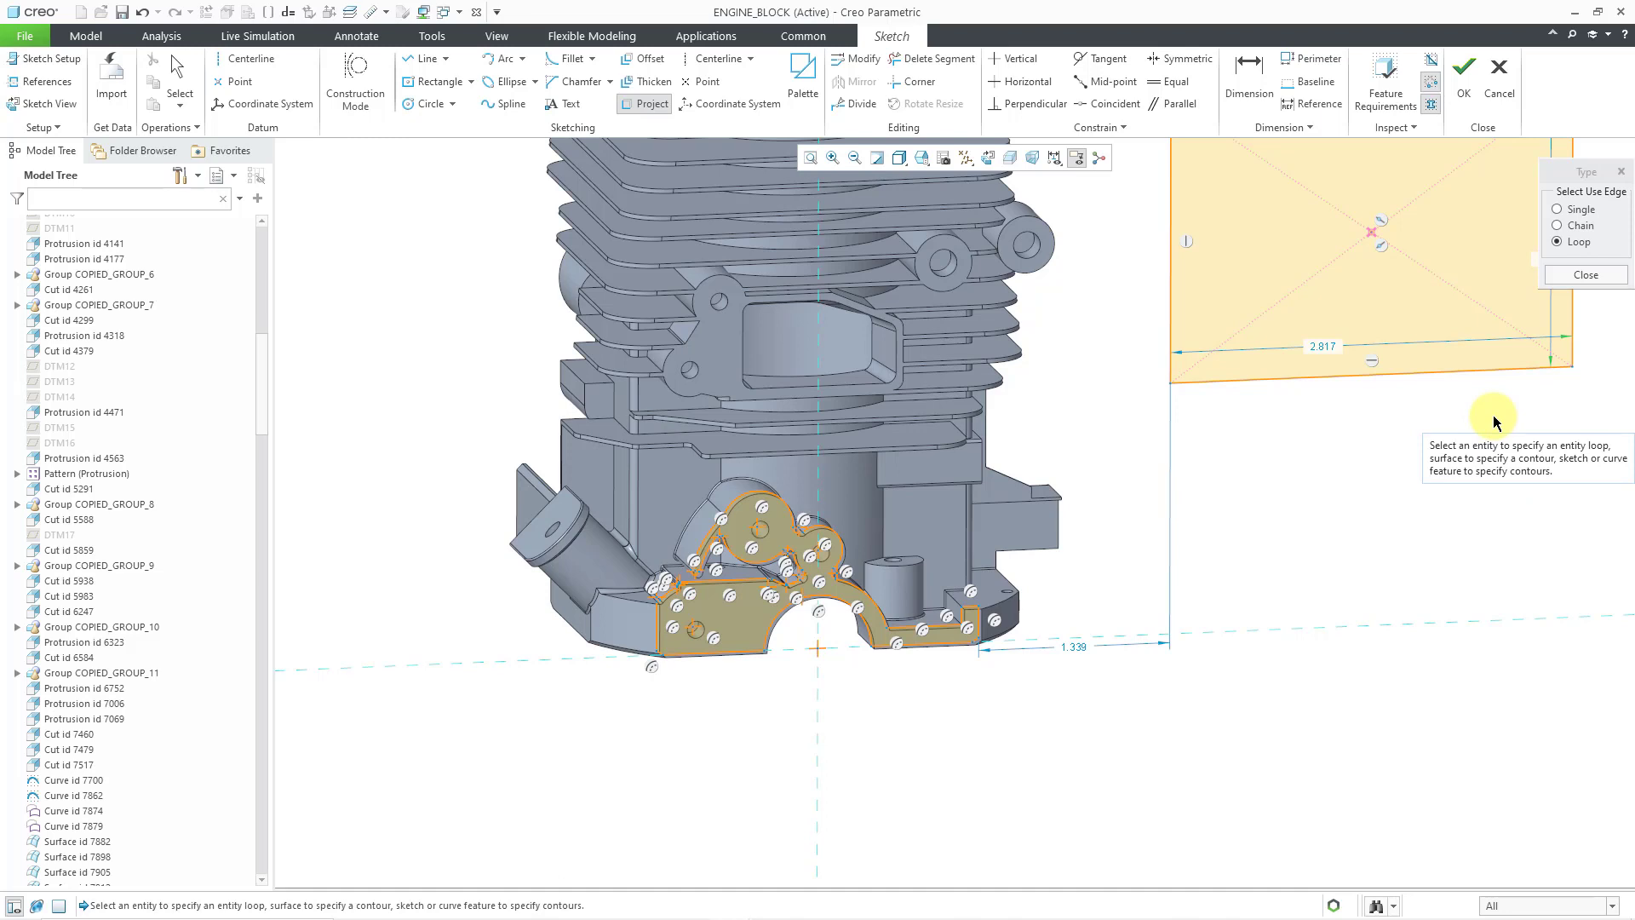
click(1578, 278)
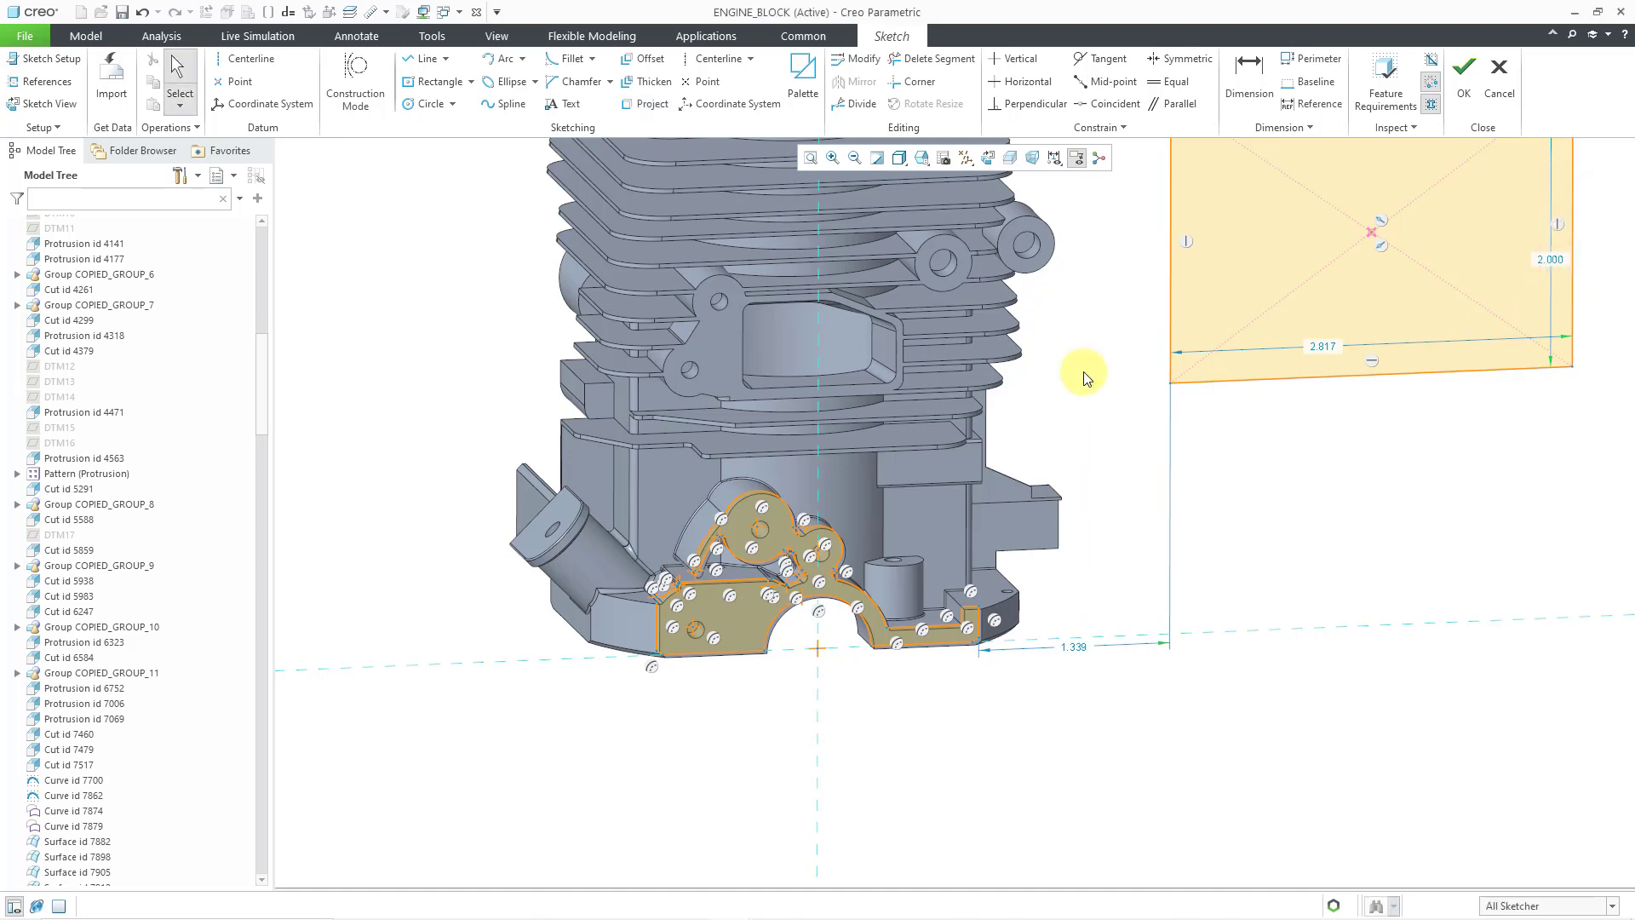
Review the edge references that the projection added to the sketch, enlarging the references list to examine more entries.
click(47, 83)
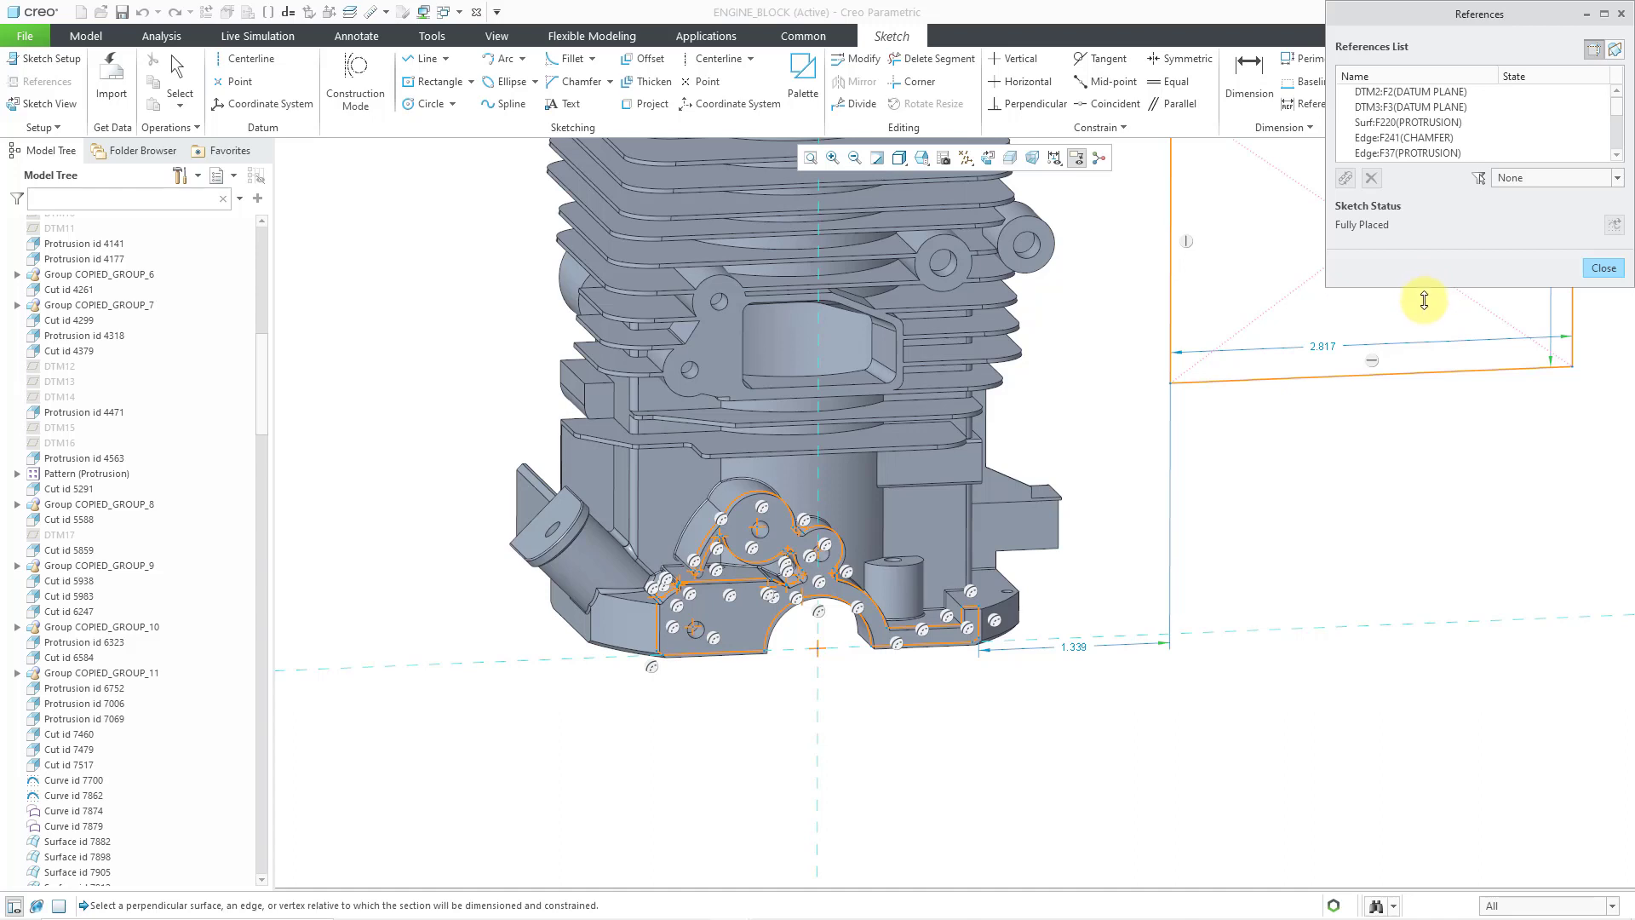
drag(1424, 285, 1422, 444)
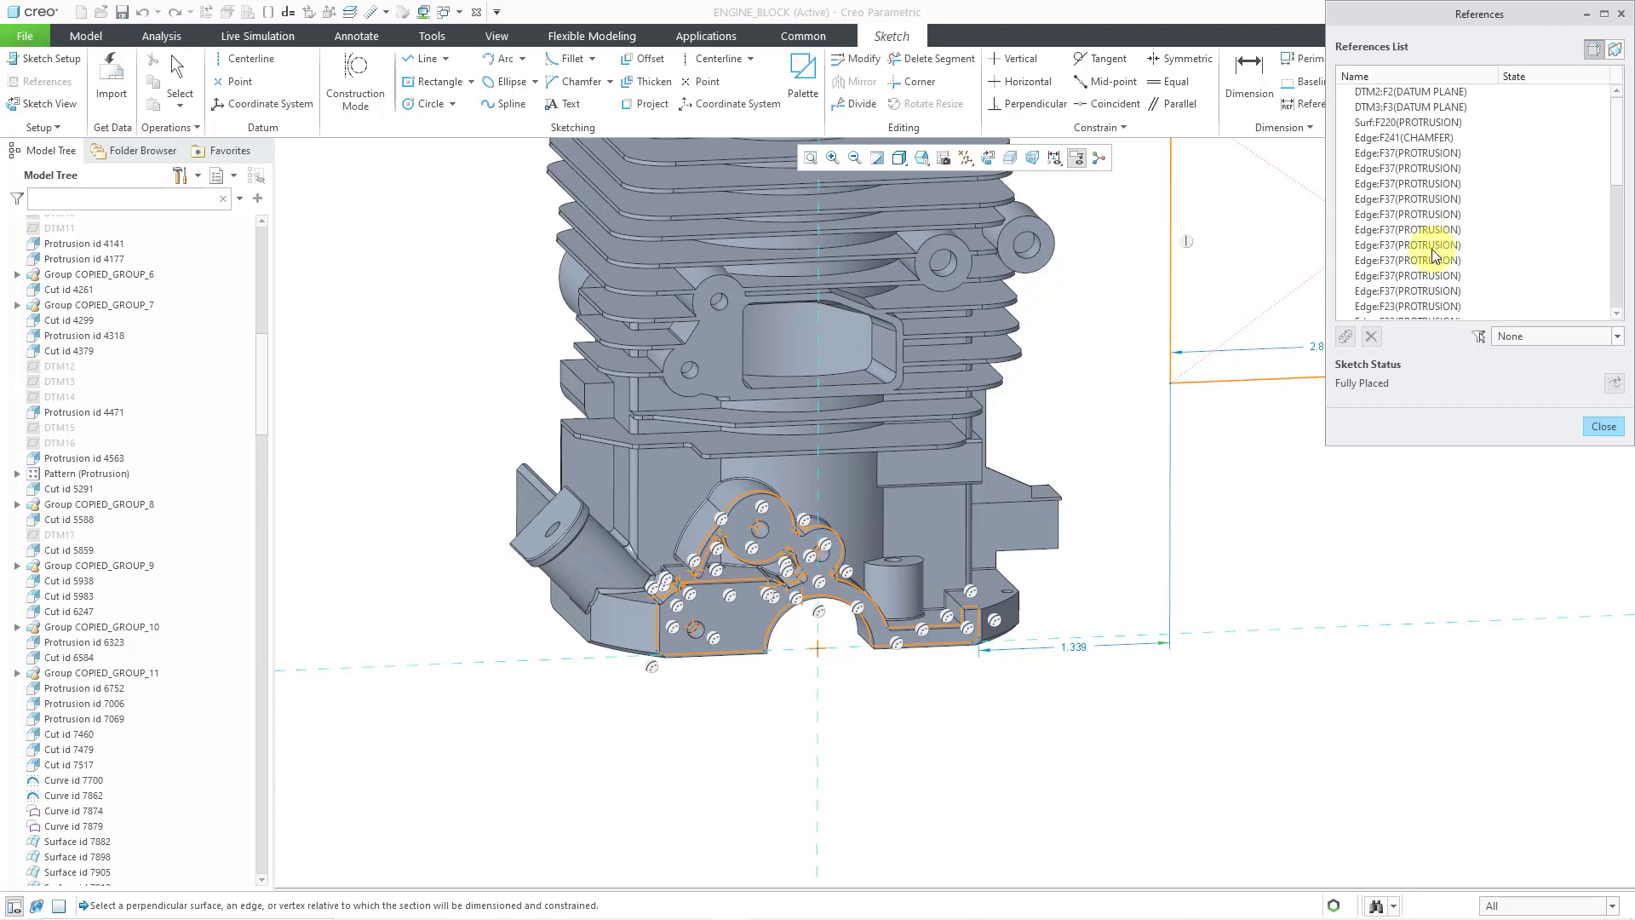
click(1601, 428)
scroll(1090, 594, down, 2)
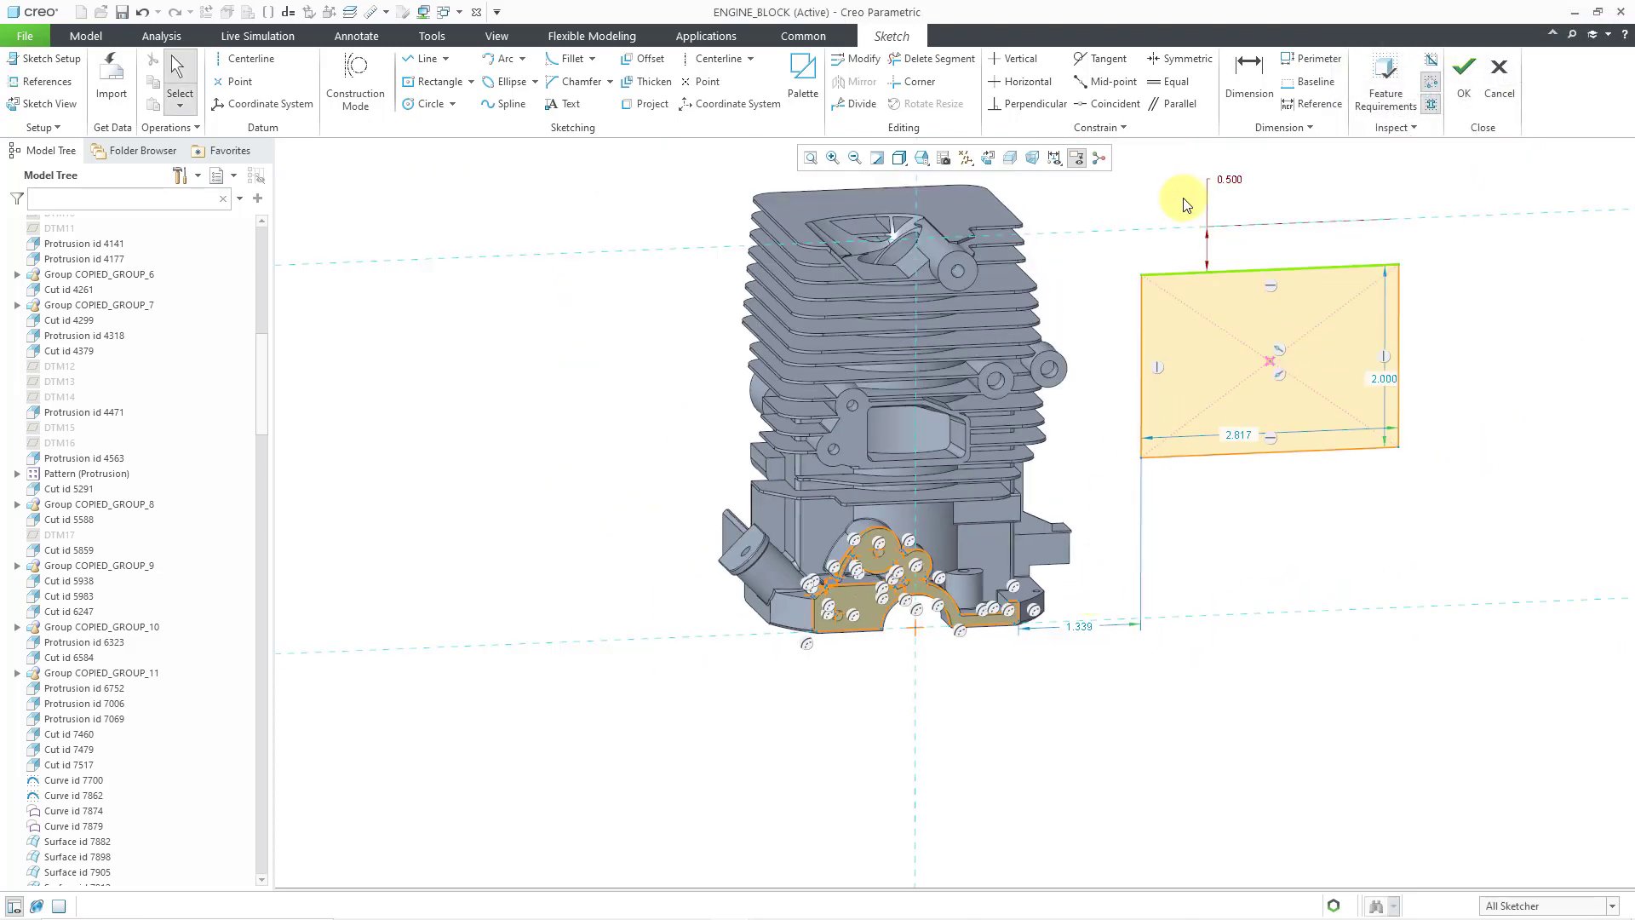
scroll(1186, 203, up, 2)
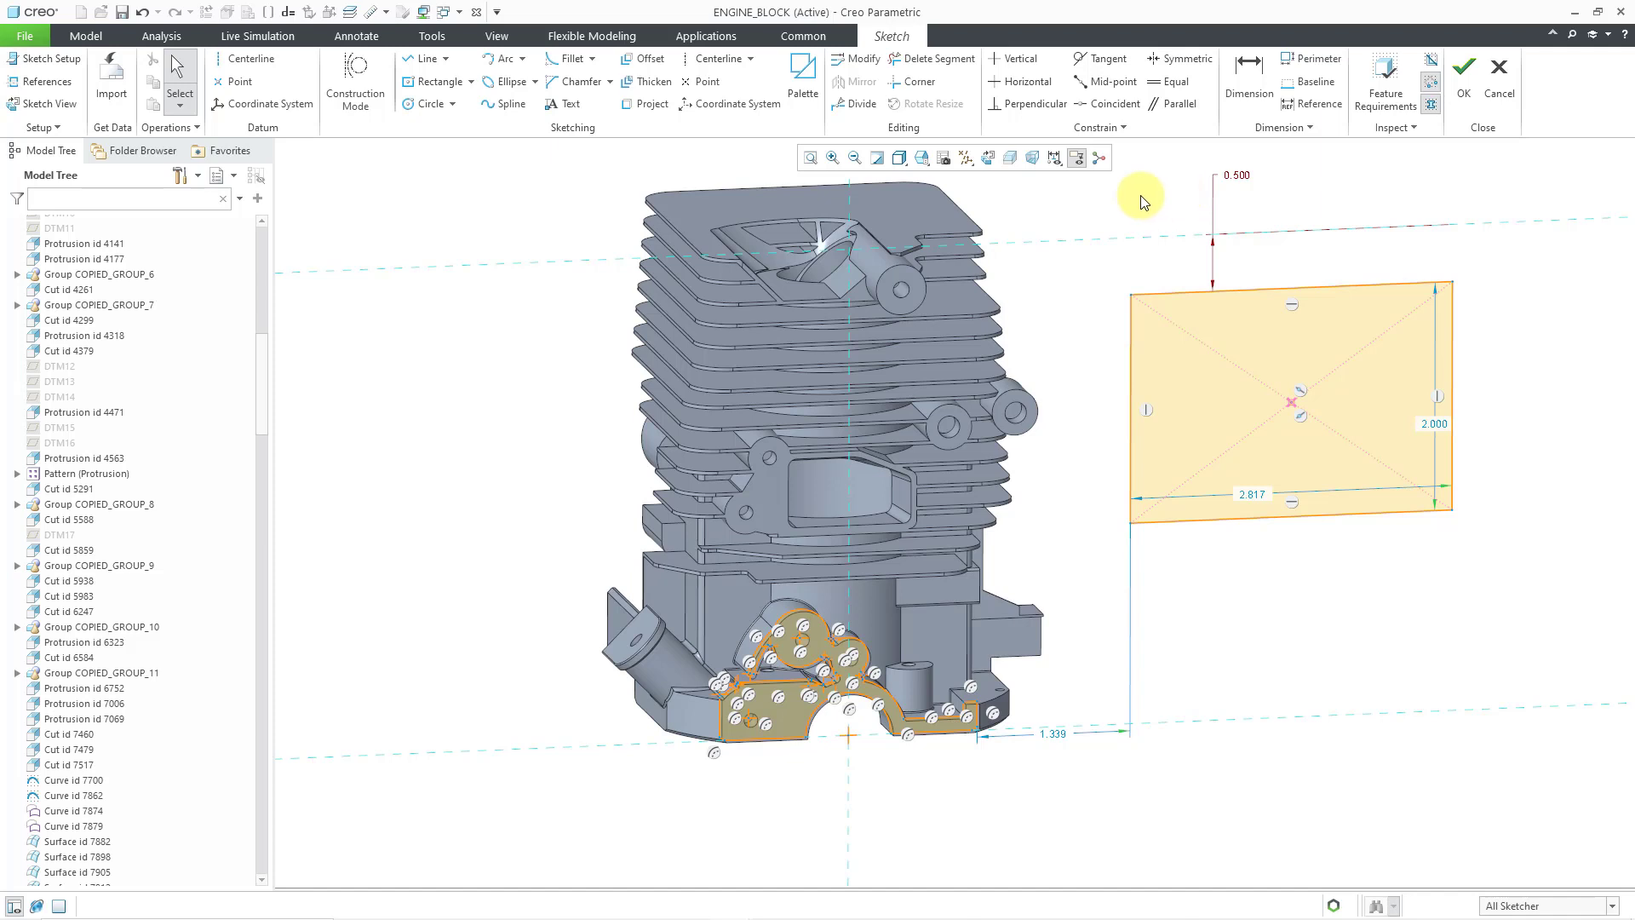
Browse the Sketcher Palette's polygons, previewing the 20-Sided Icosagon, 12-Sided Dodecagon and 9-Sided Nonagon.
click(813, 88)
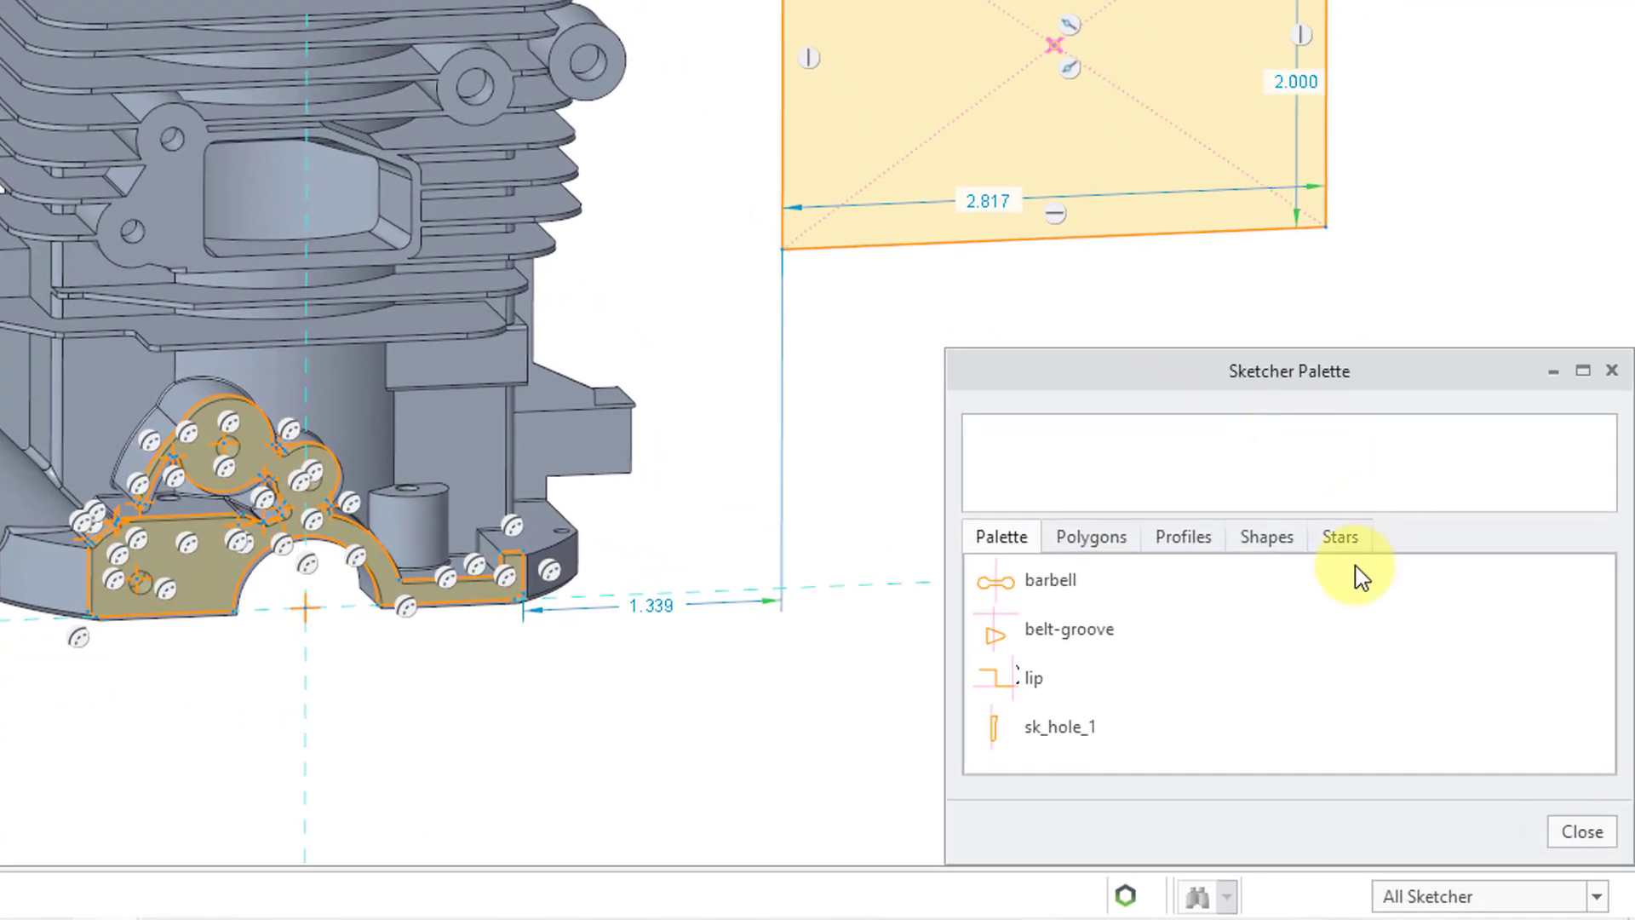
click(1107, 545)
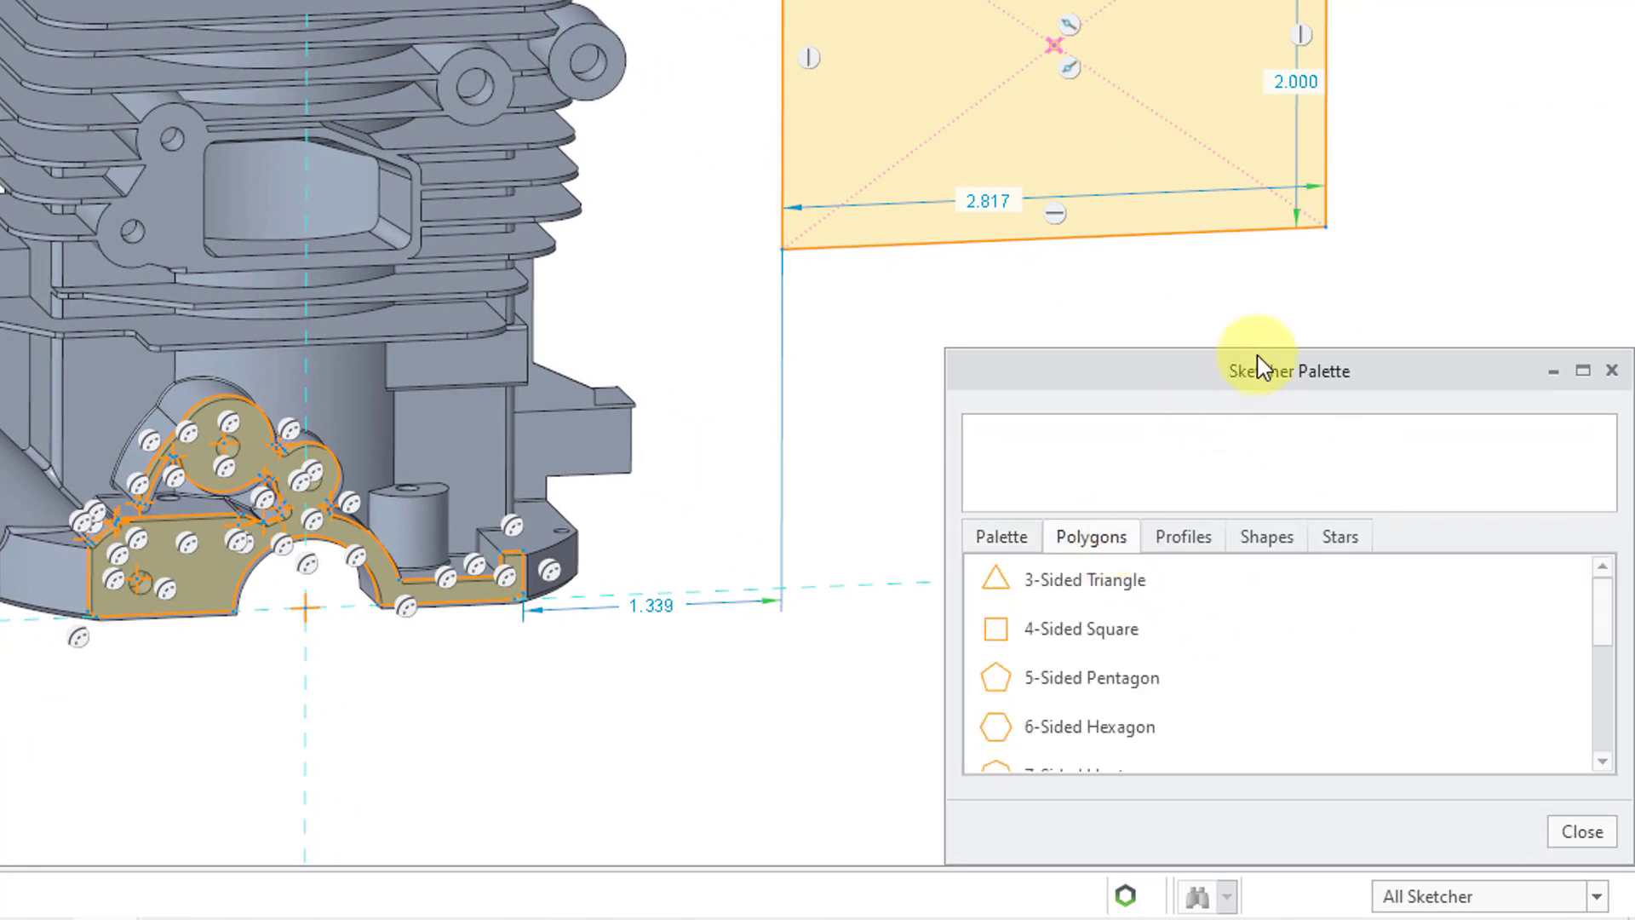
drag(1254, 346, 1251, 95)
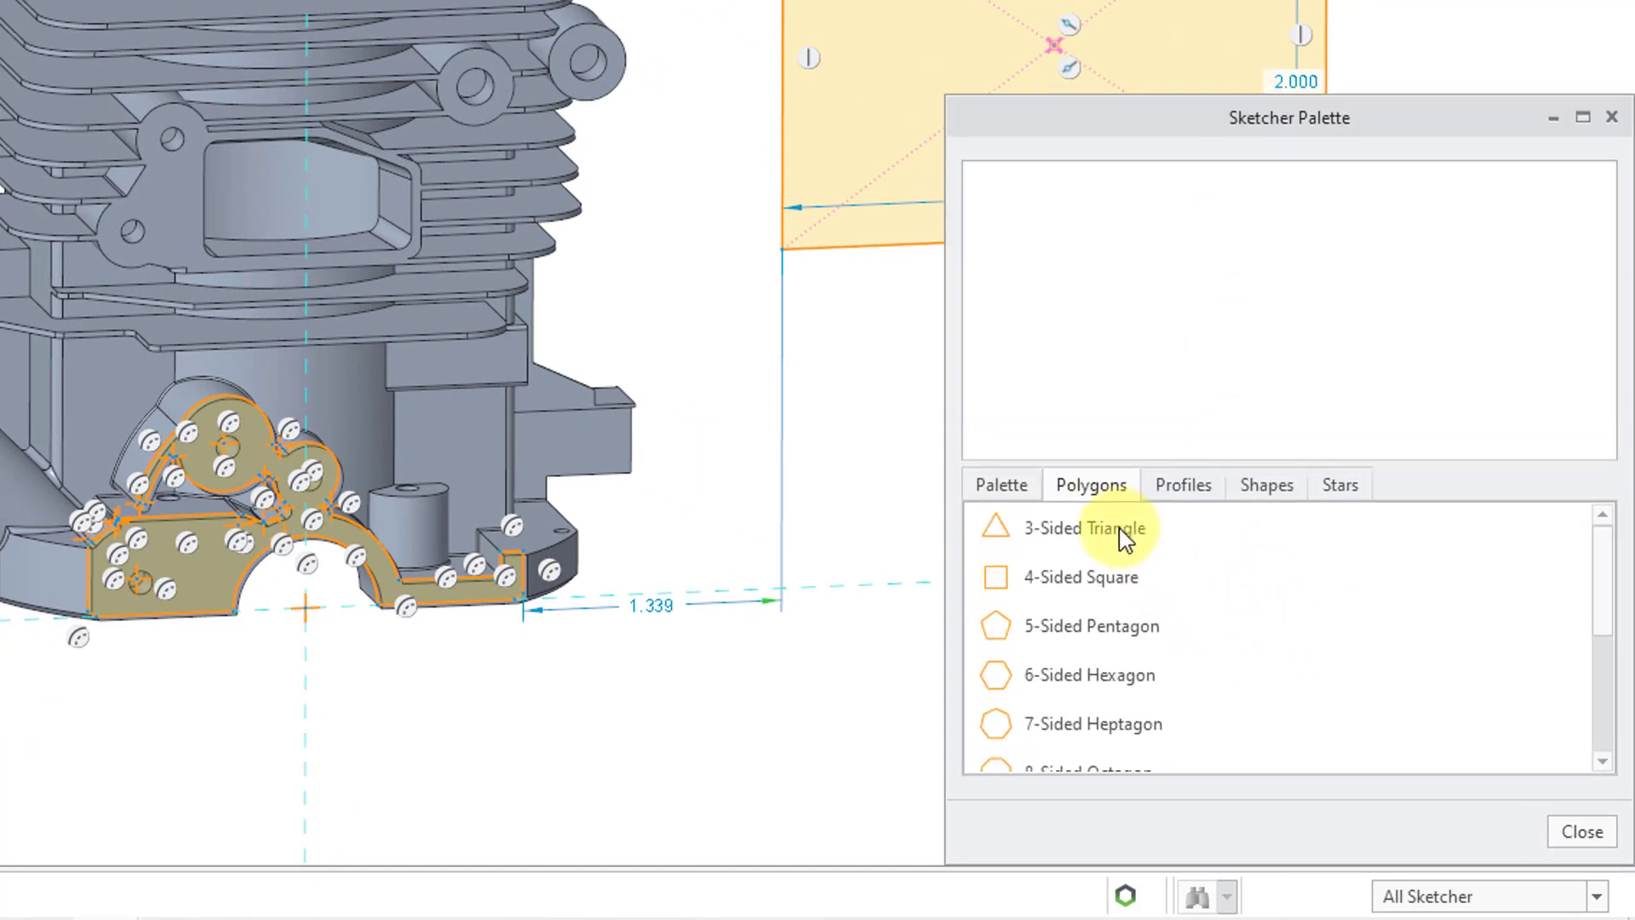
scroll(1146, 571, down, 3)
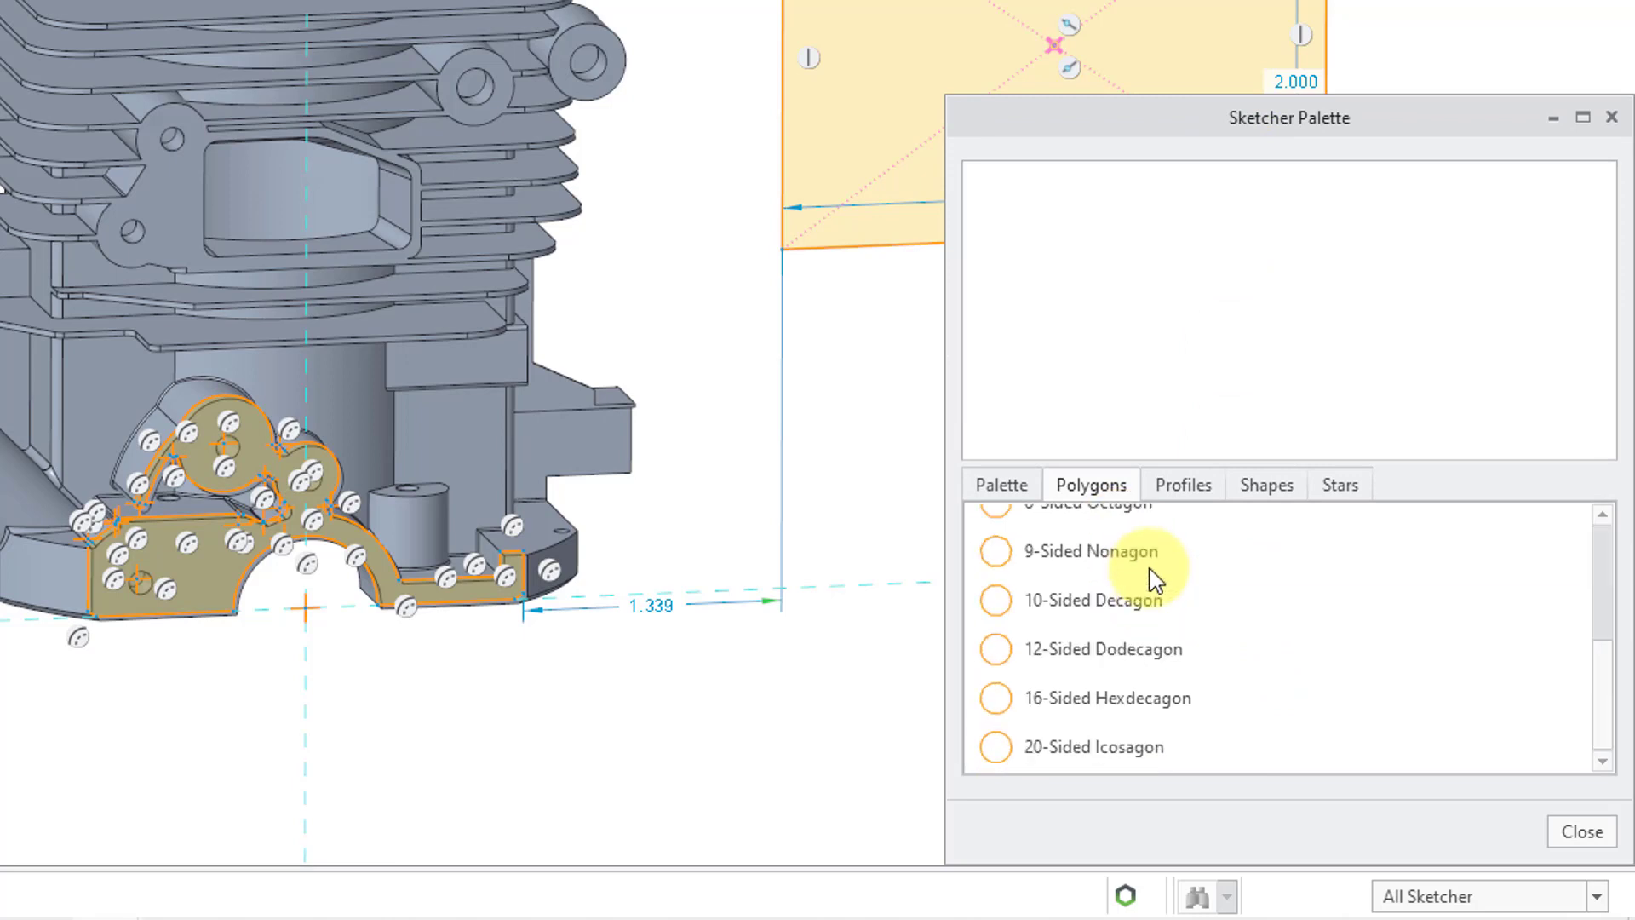
click(1134, 758)
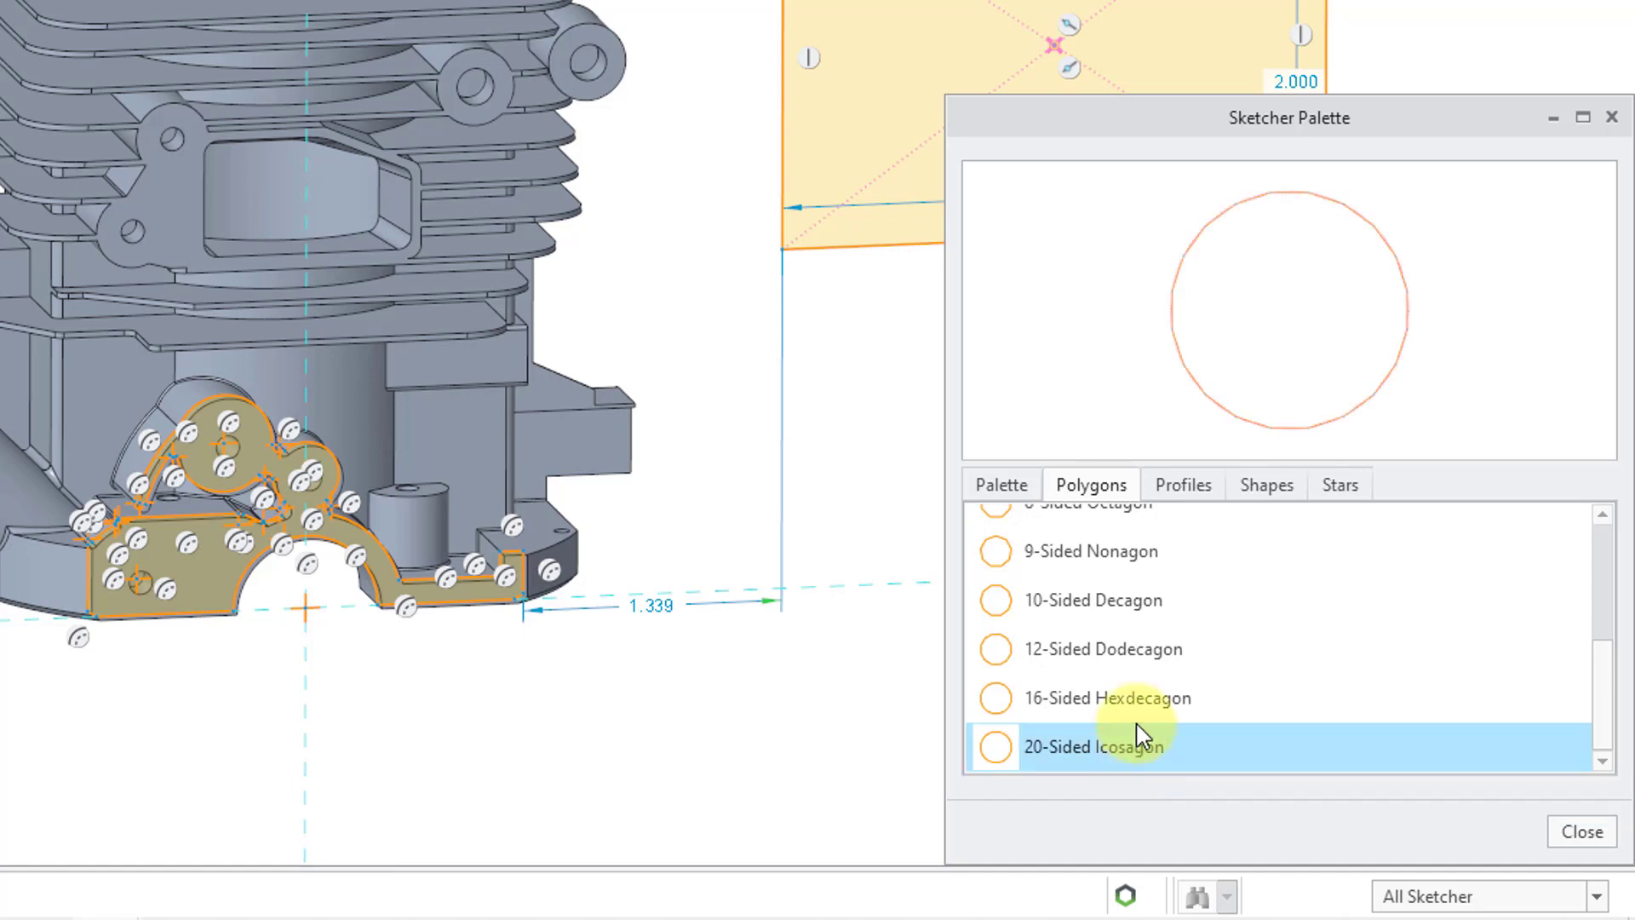
click(1143, 662)
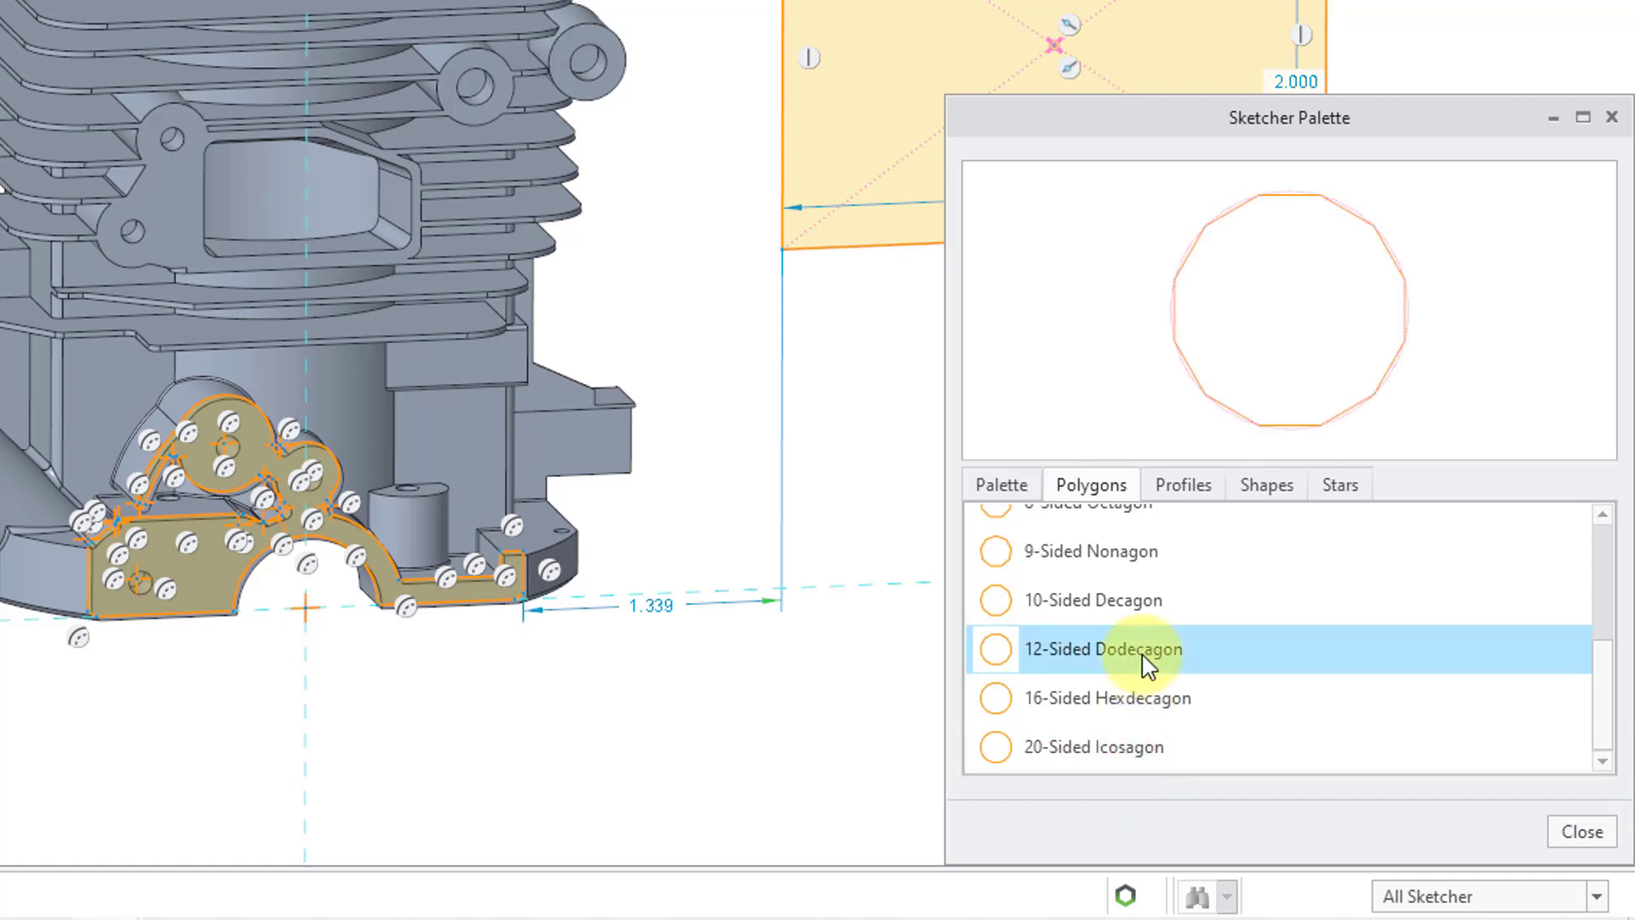
click(1140, 576)
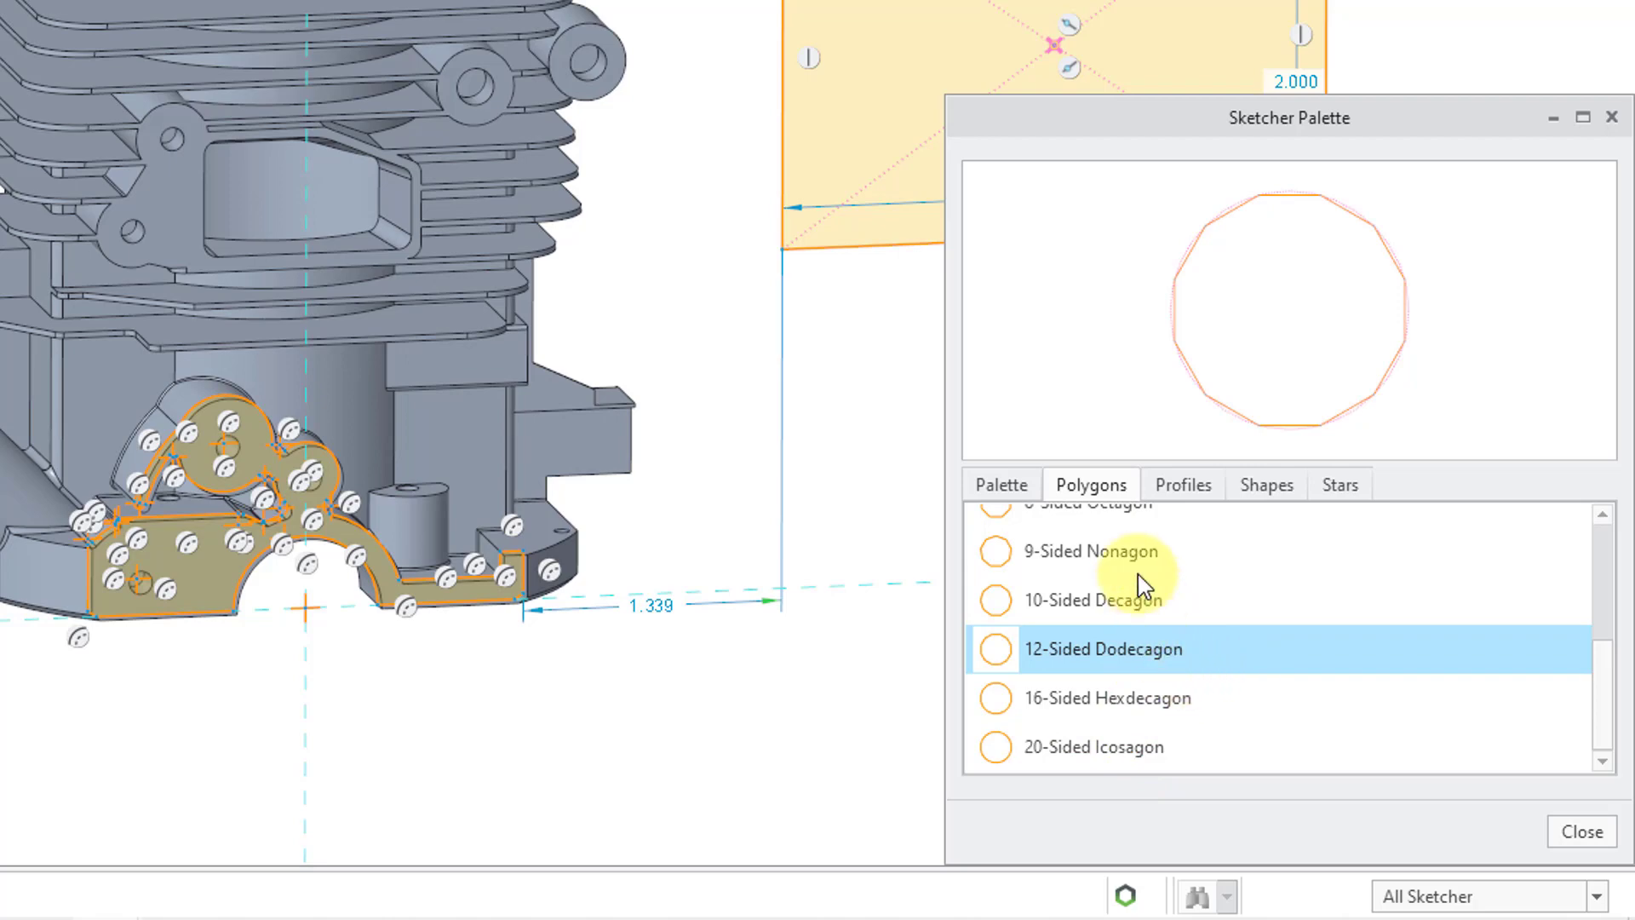
click(1124, 554)
Place a 6-Sided Hexagon from the Sketcher Palette beside the engine block, opposite the rectangle, scaled to about 0.853, and close the palette.
scroll(1173, 656, up, 3)
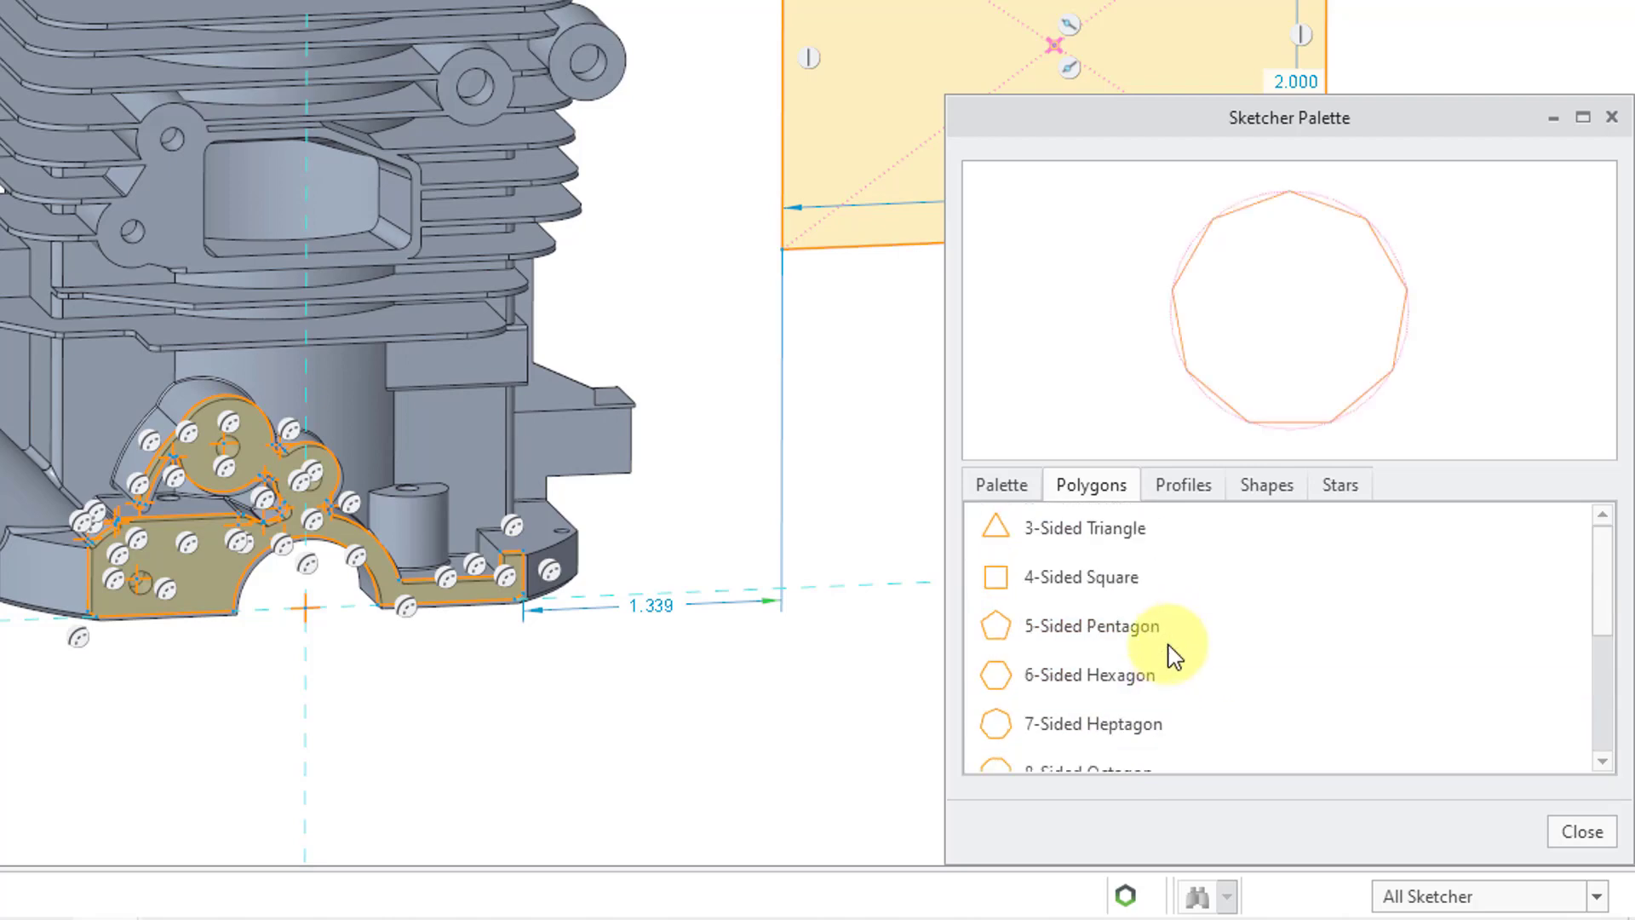
click(1142, 681)
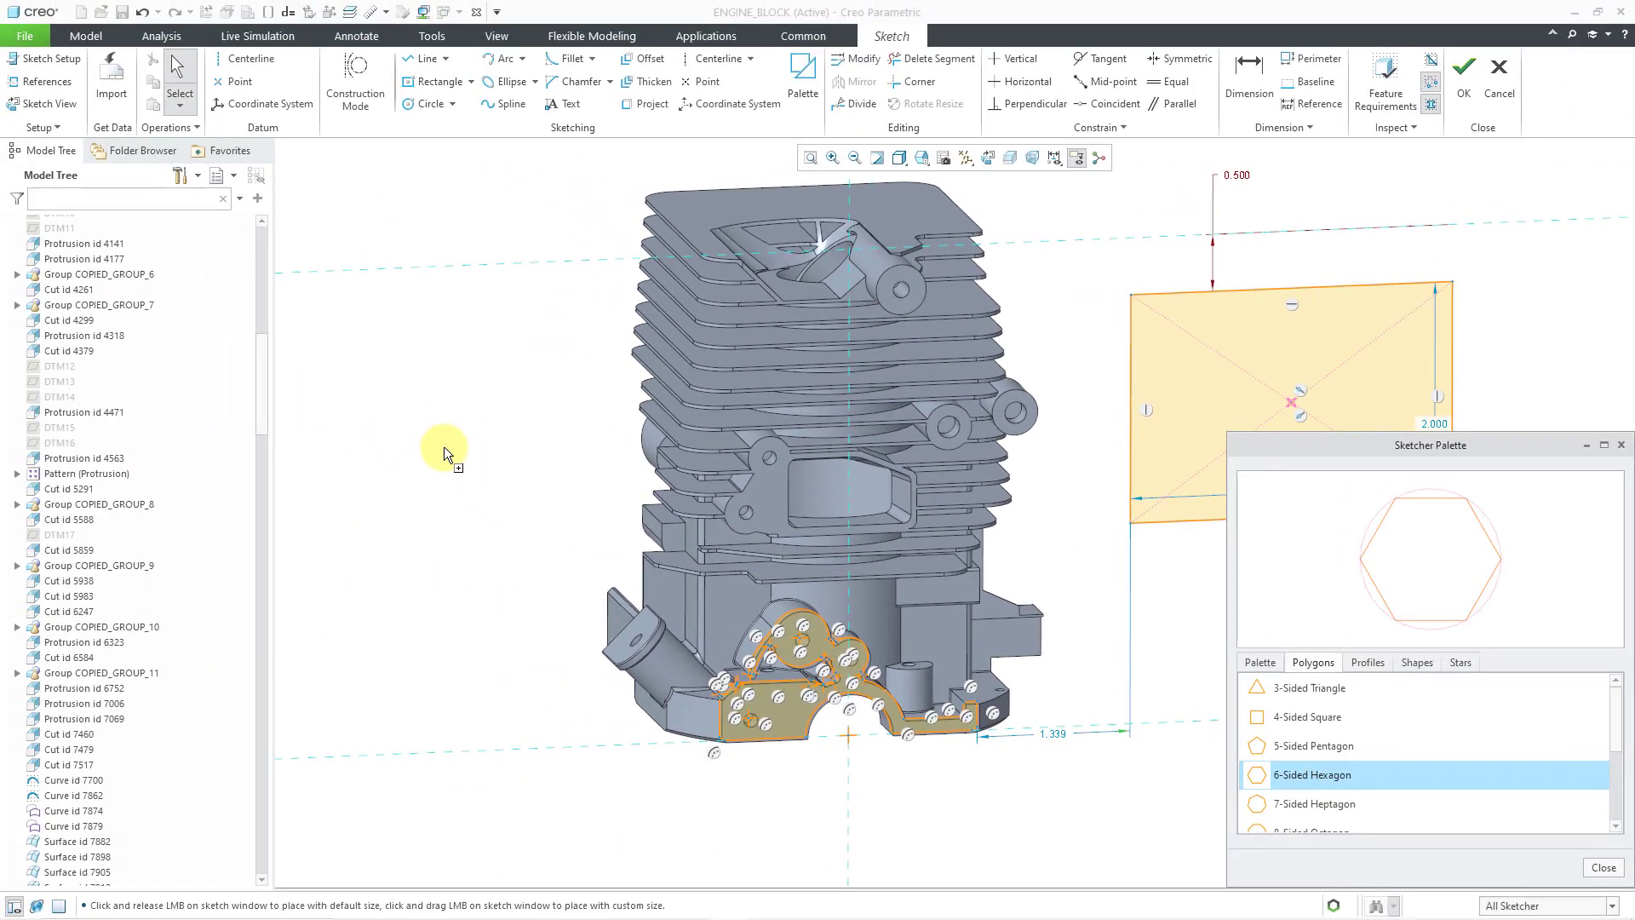
click(443, 448)
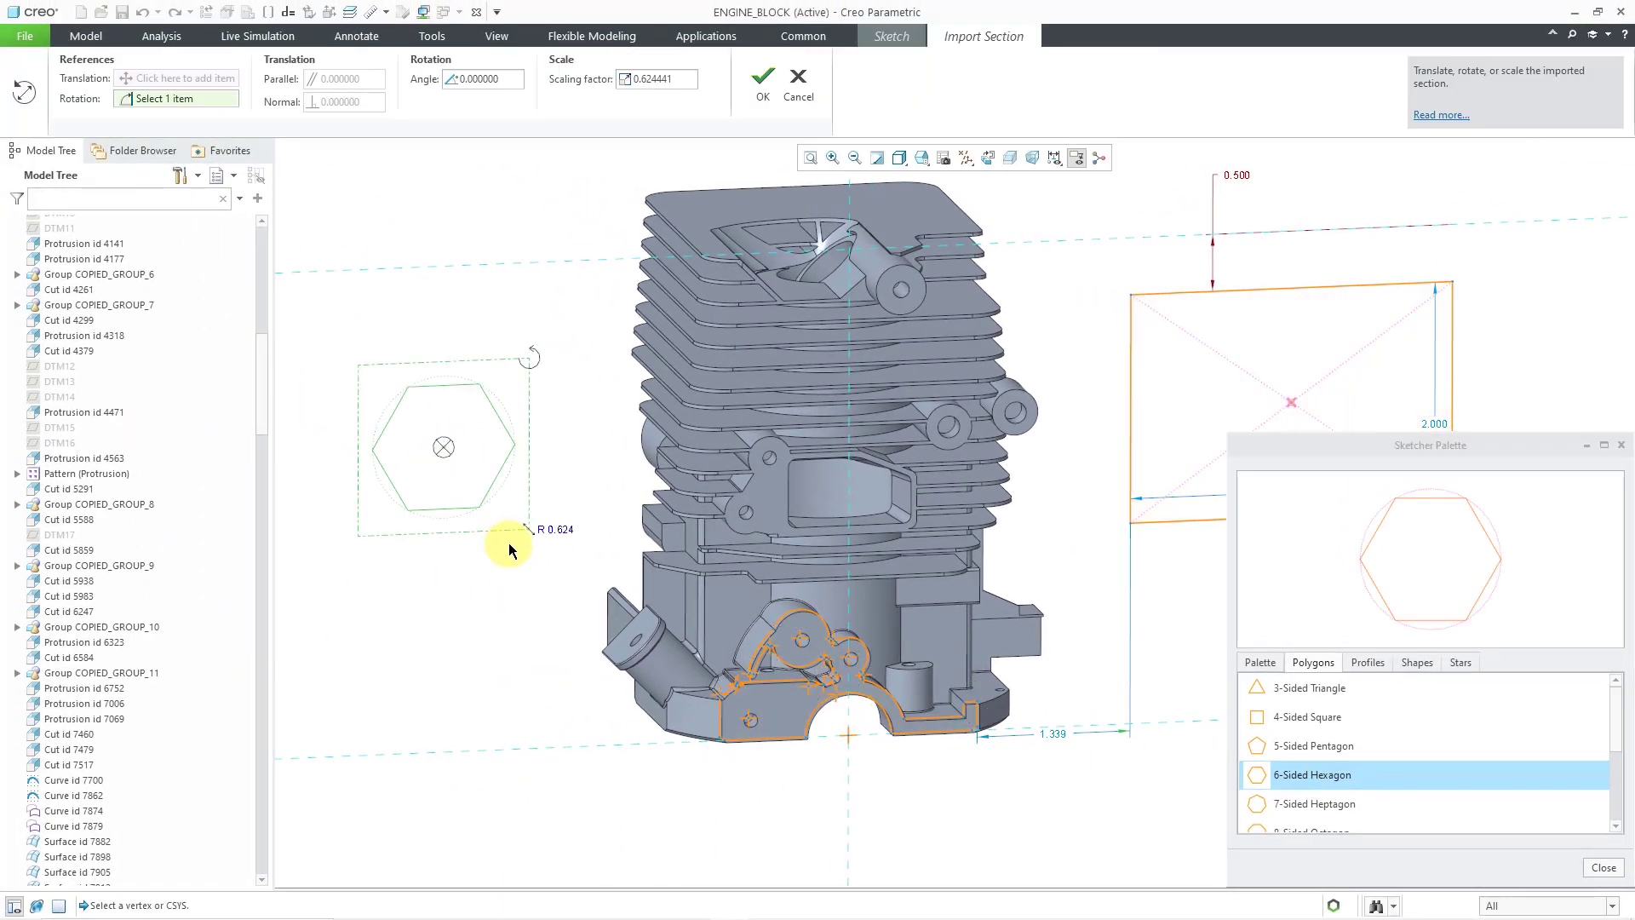
drag(531, 534, 559, 566)
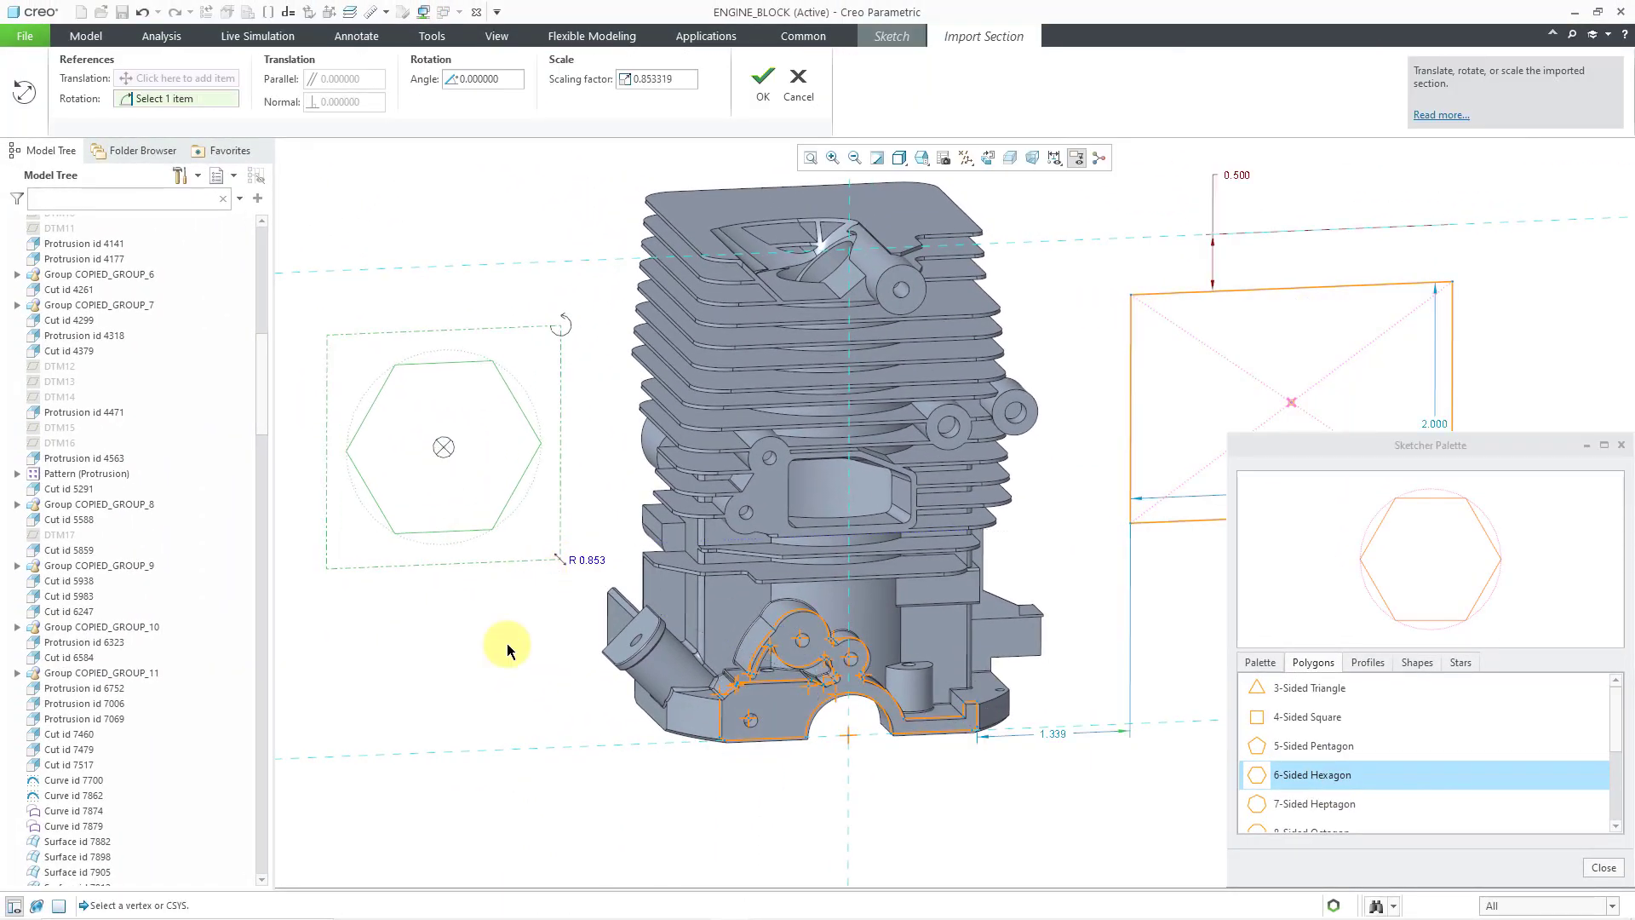
click(749, 90)
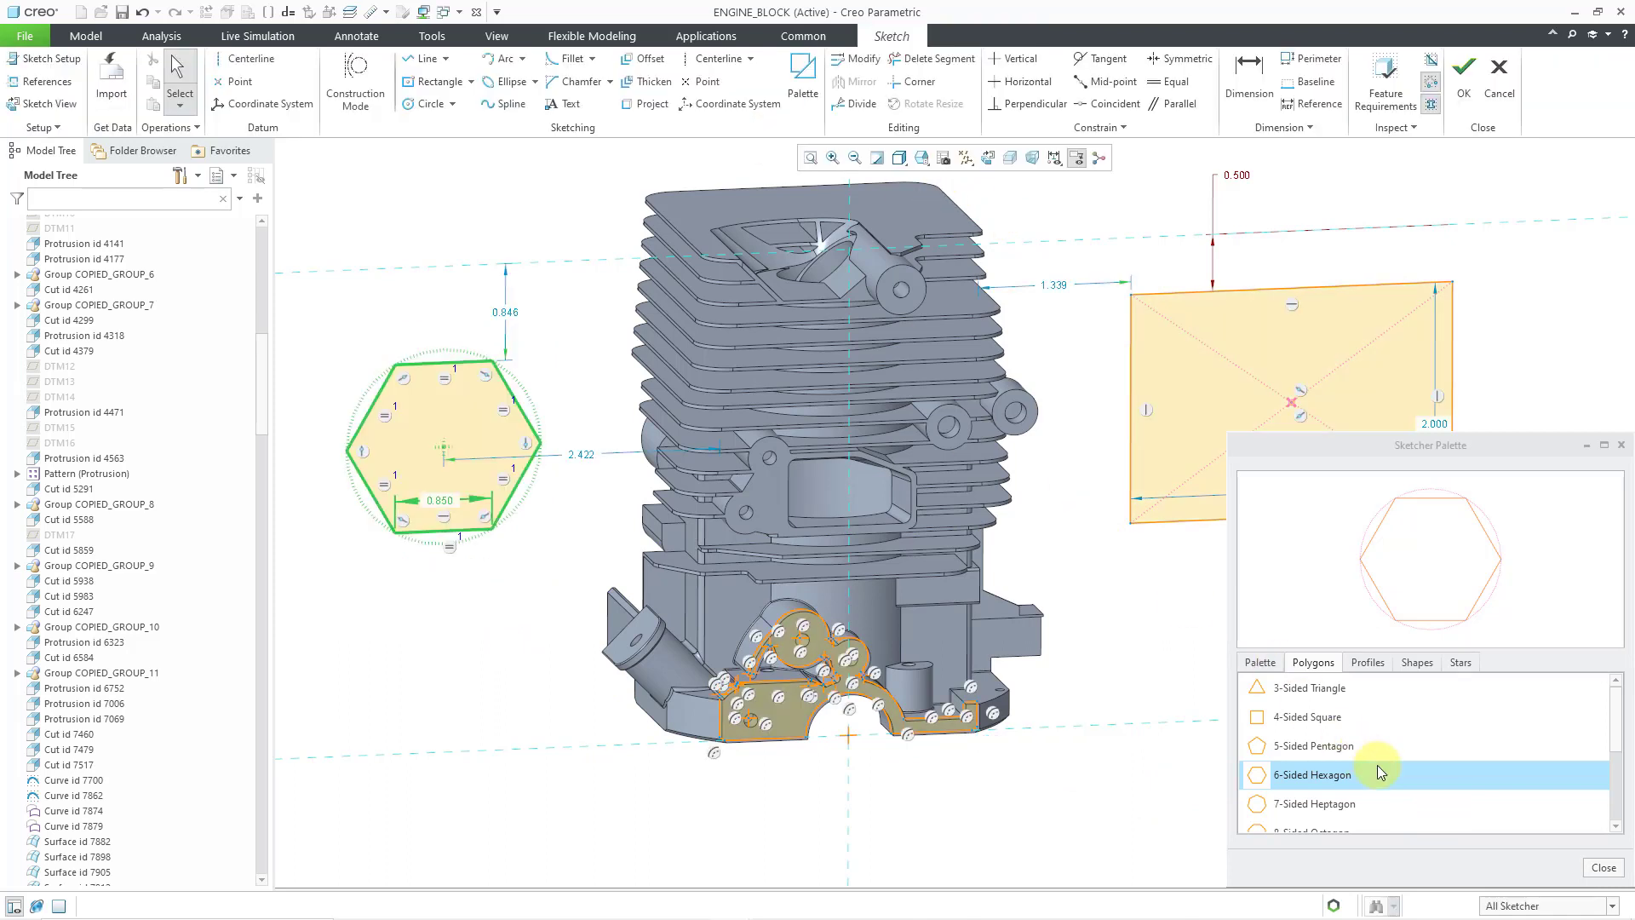
click(1607, 870)
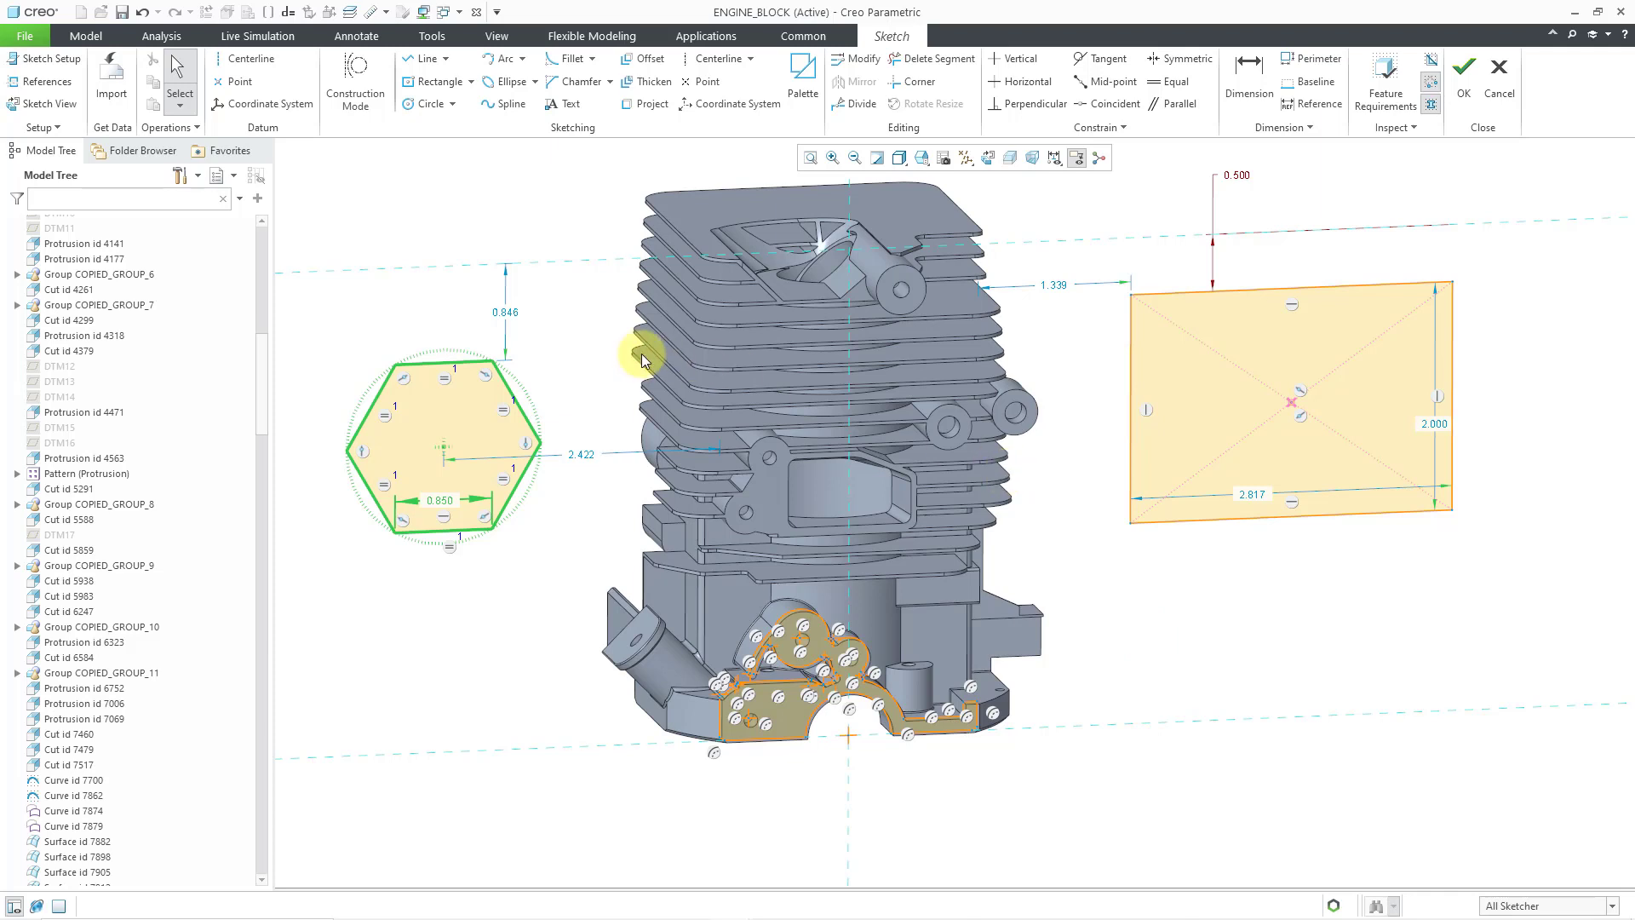
Set the distance from the hexagon's upper edge to the horizontal reference at the top of the engine block to 1.
double_click(511, 315)
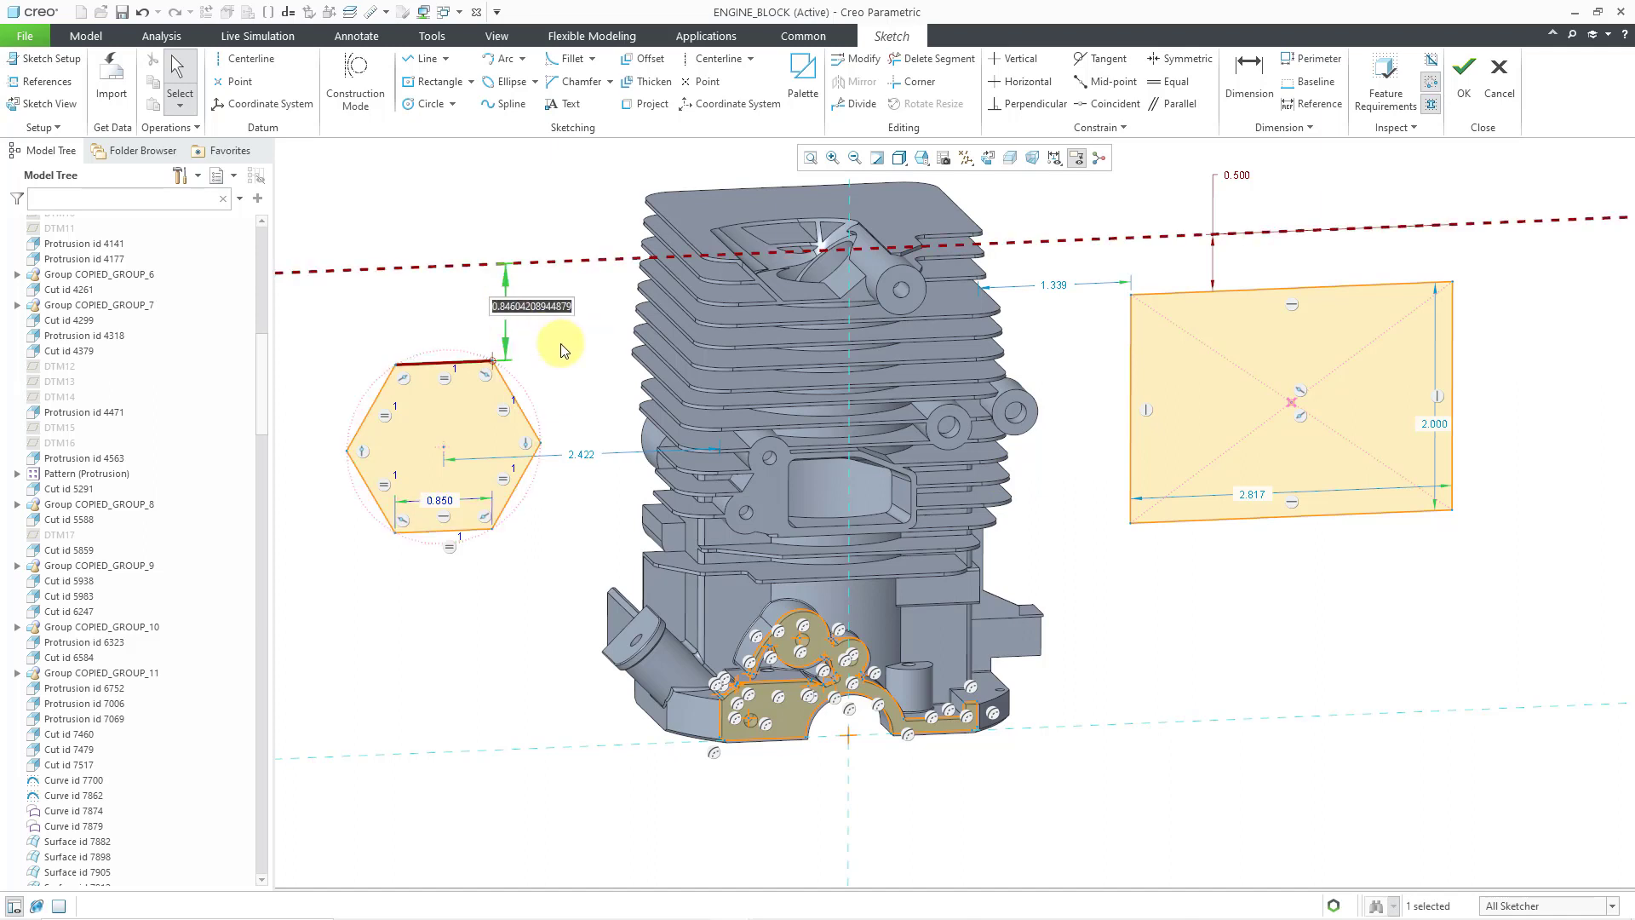
text(1)
key(Return)
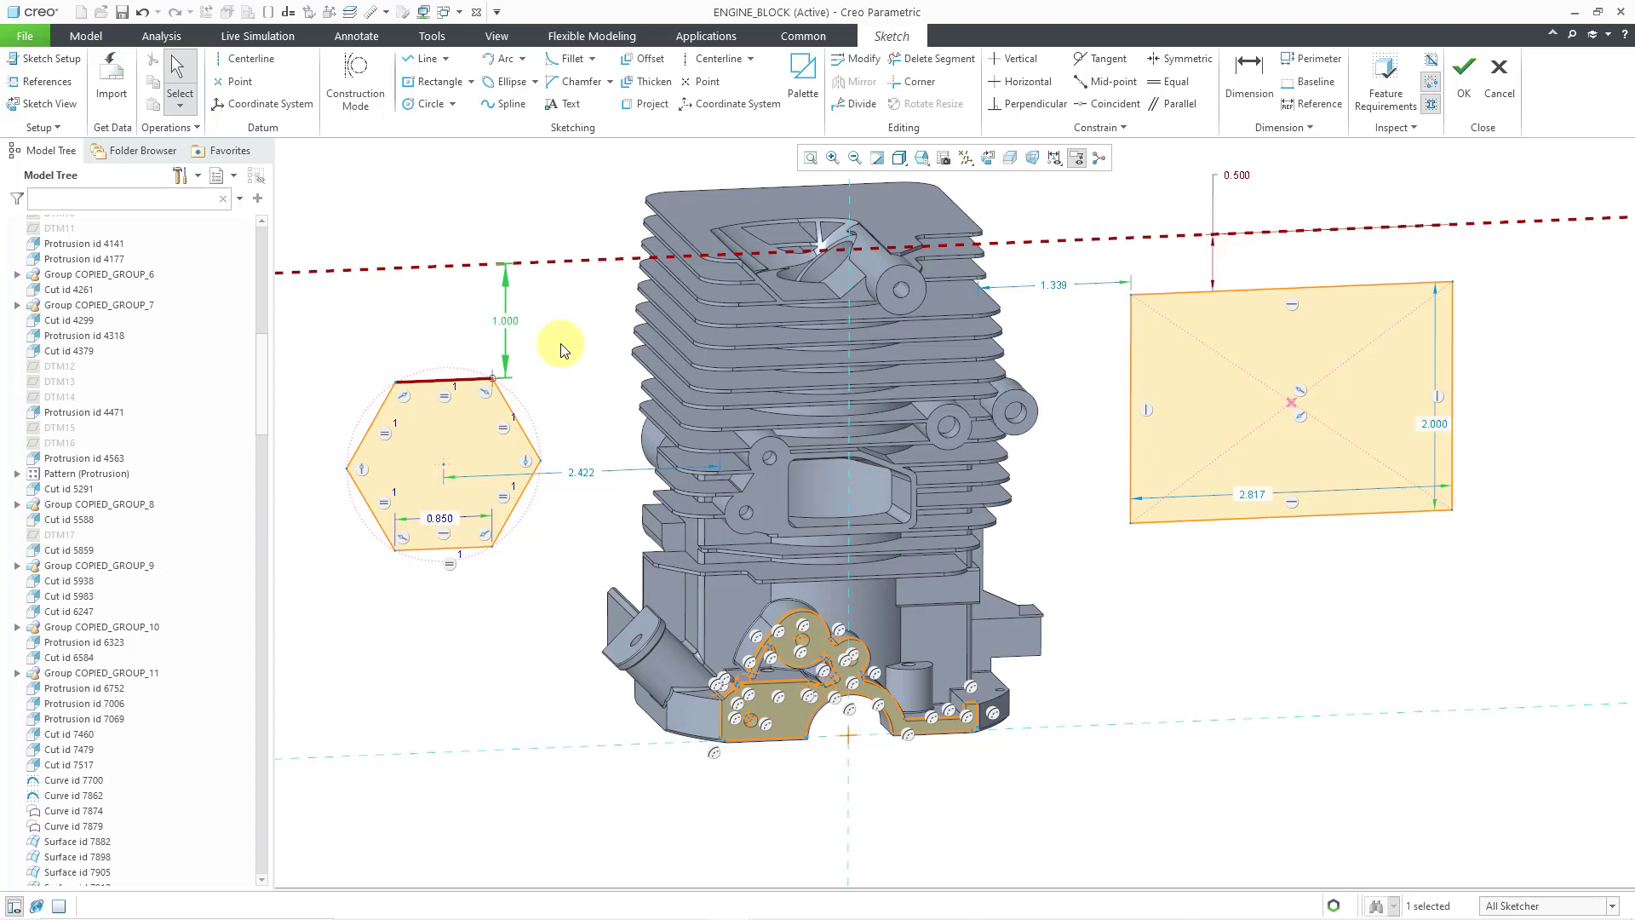
click(561, 349)
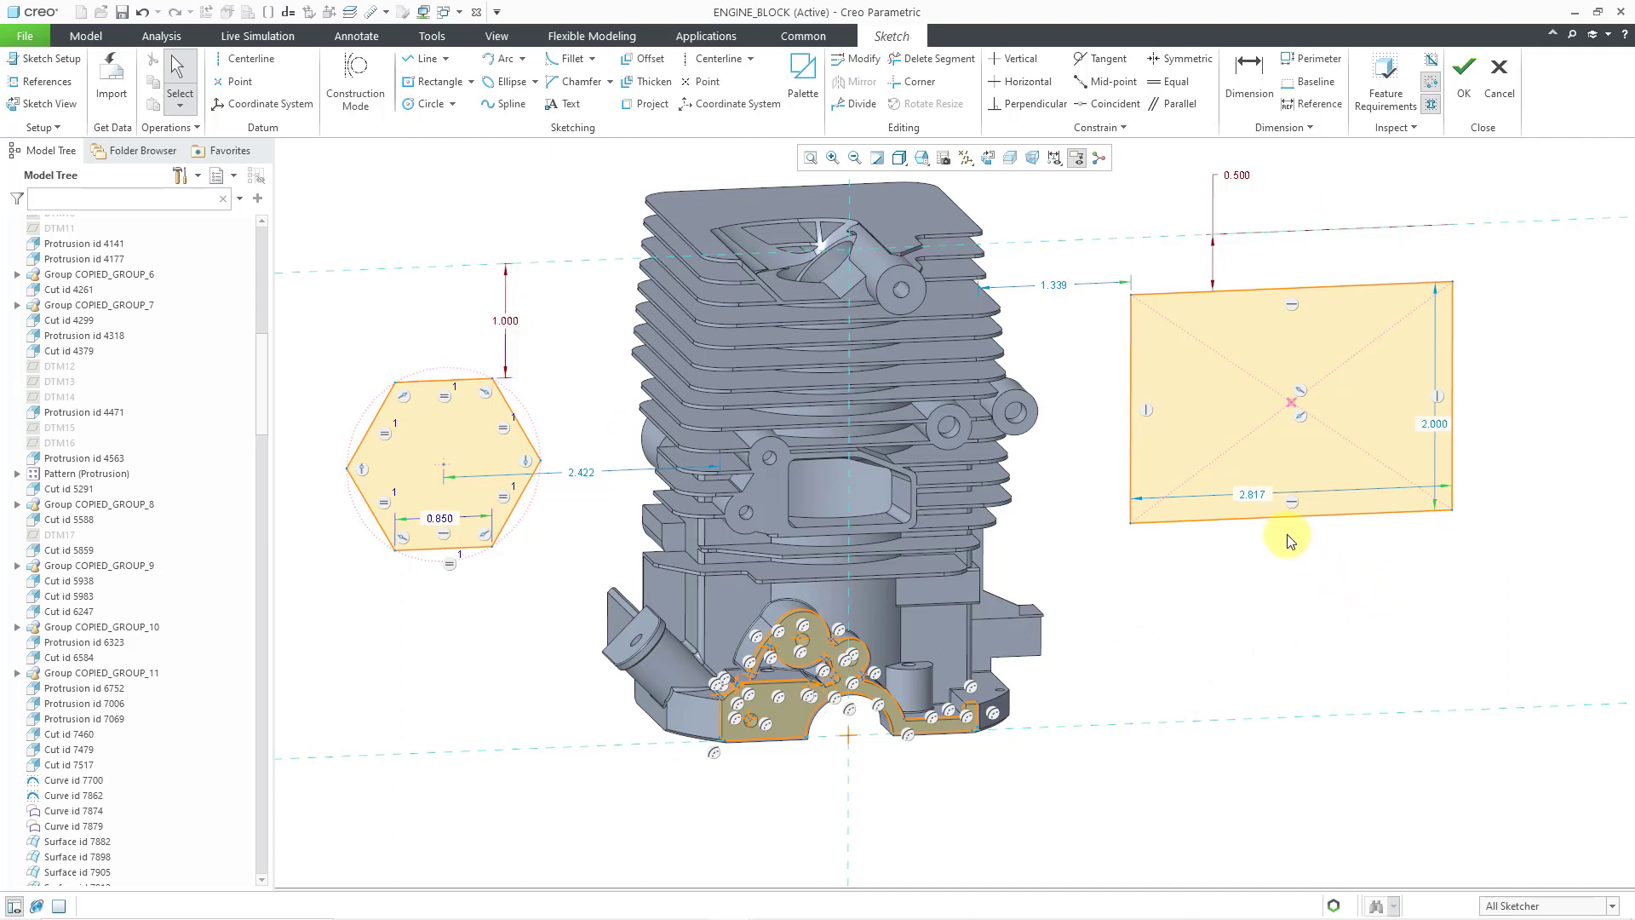
Set the rectangle's width to 2.
double_click(1250, 495)
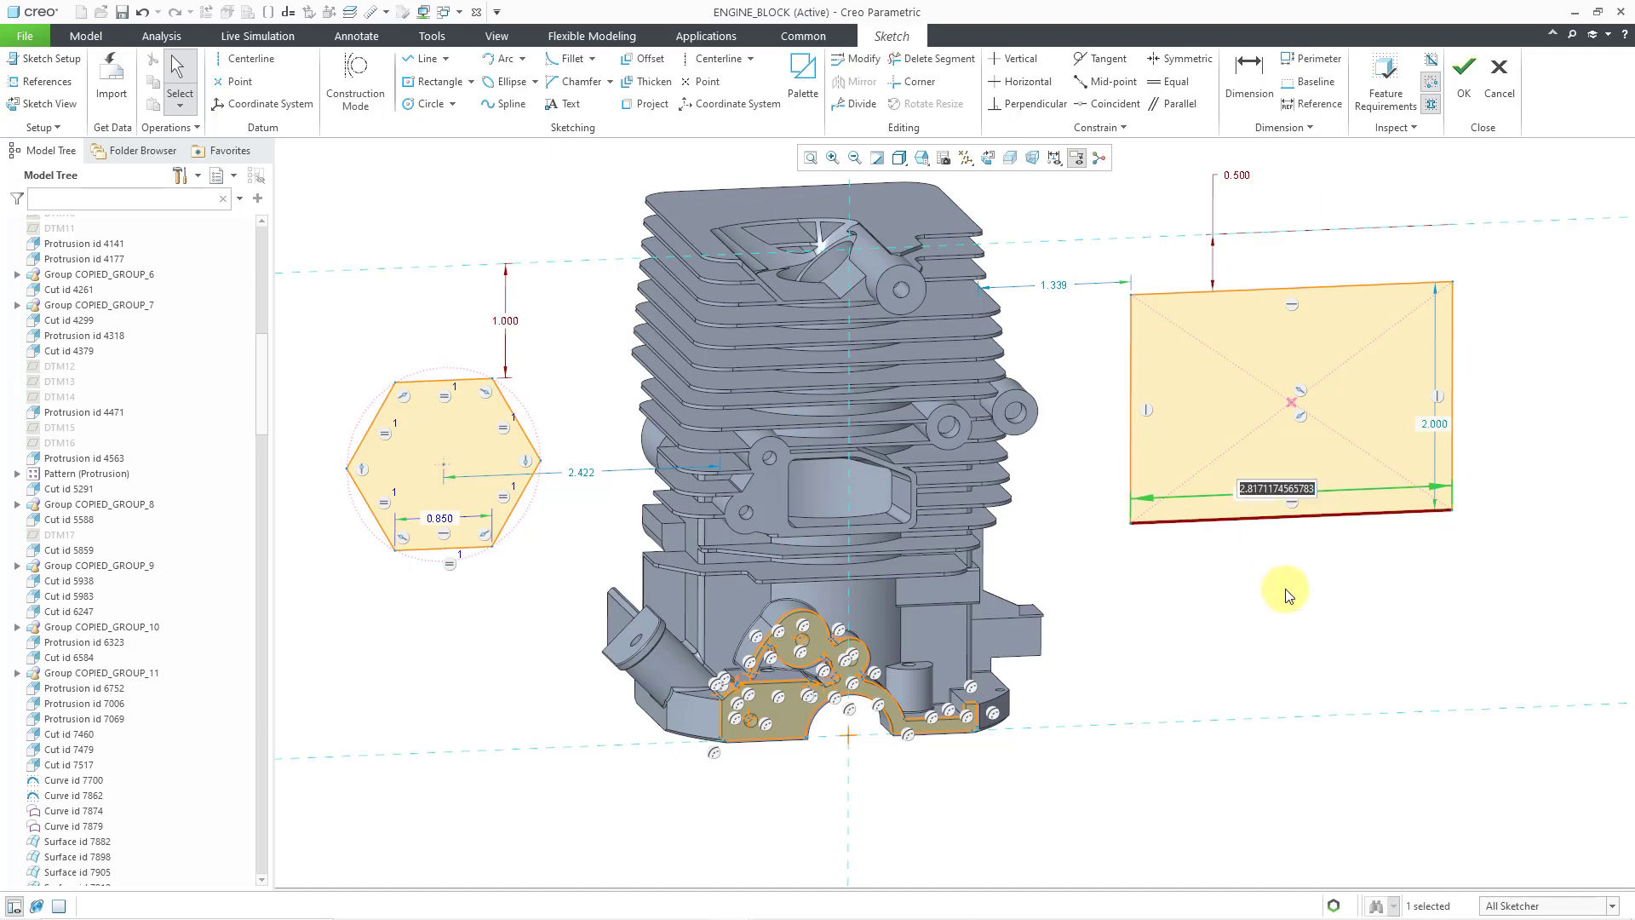
text(2)
key(Return)
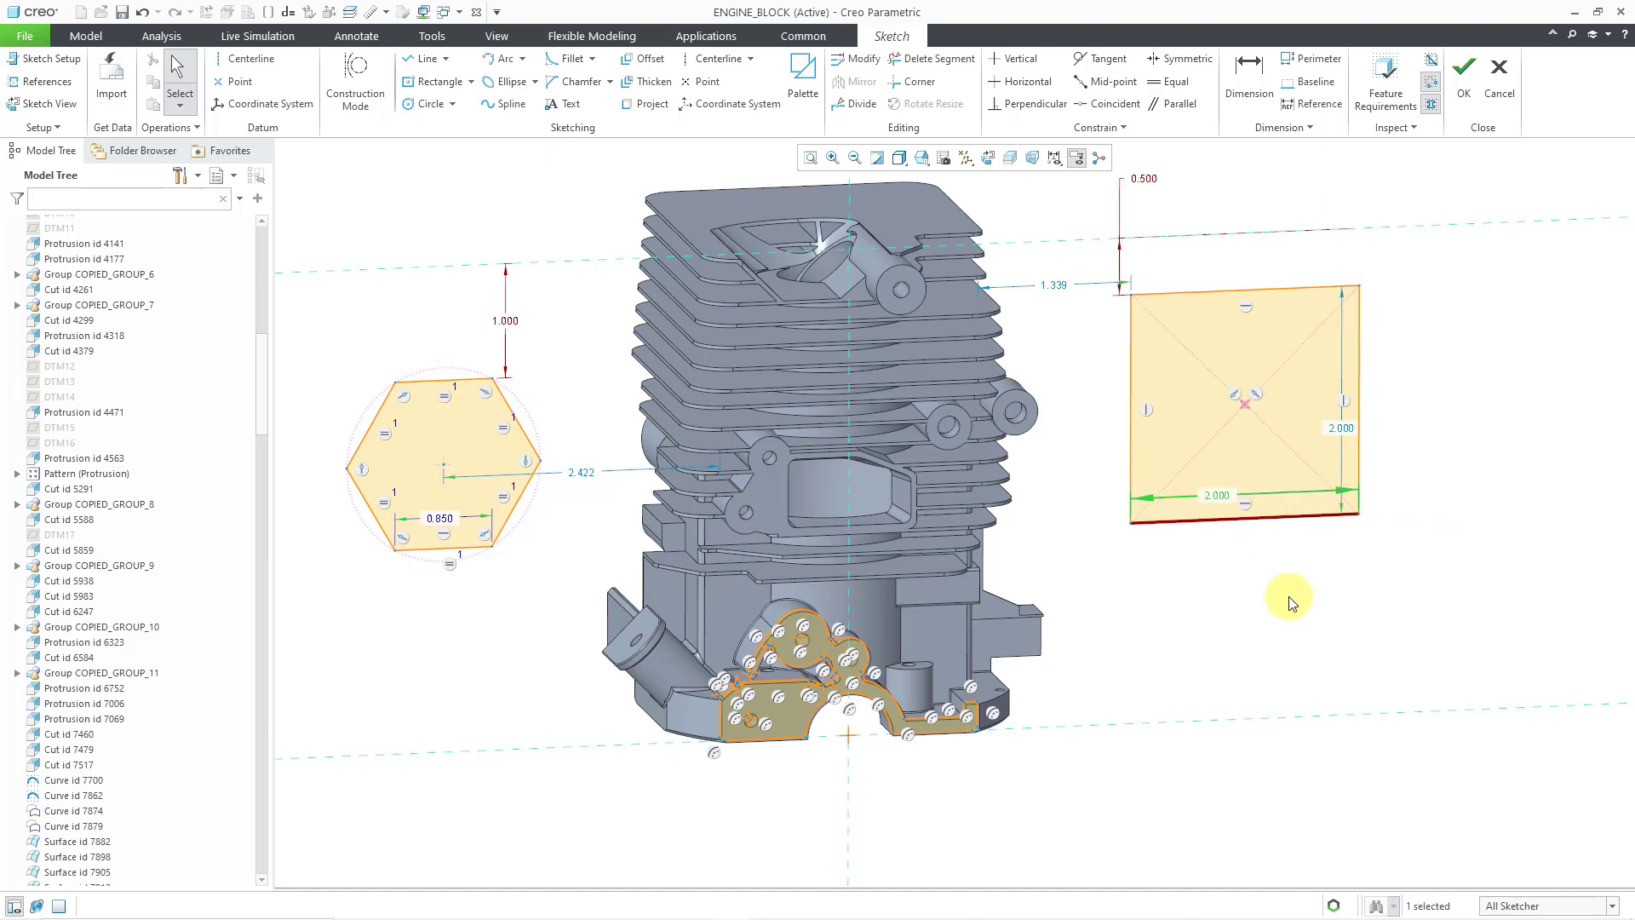
click(1290, 603)
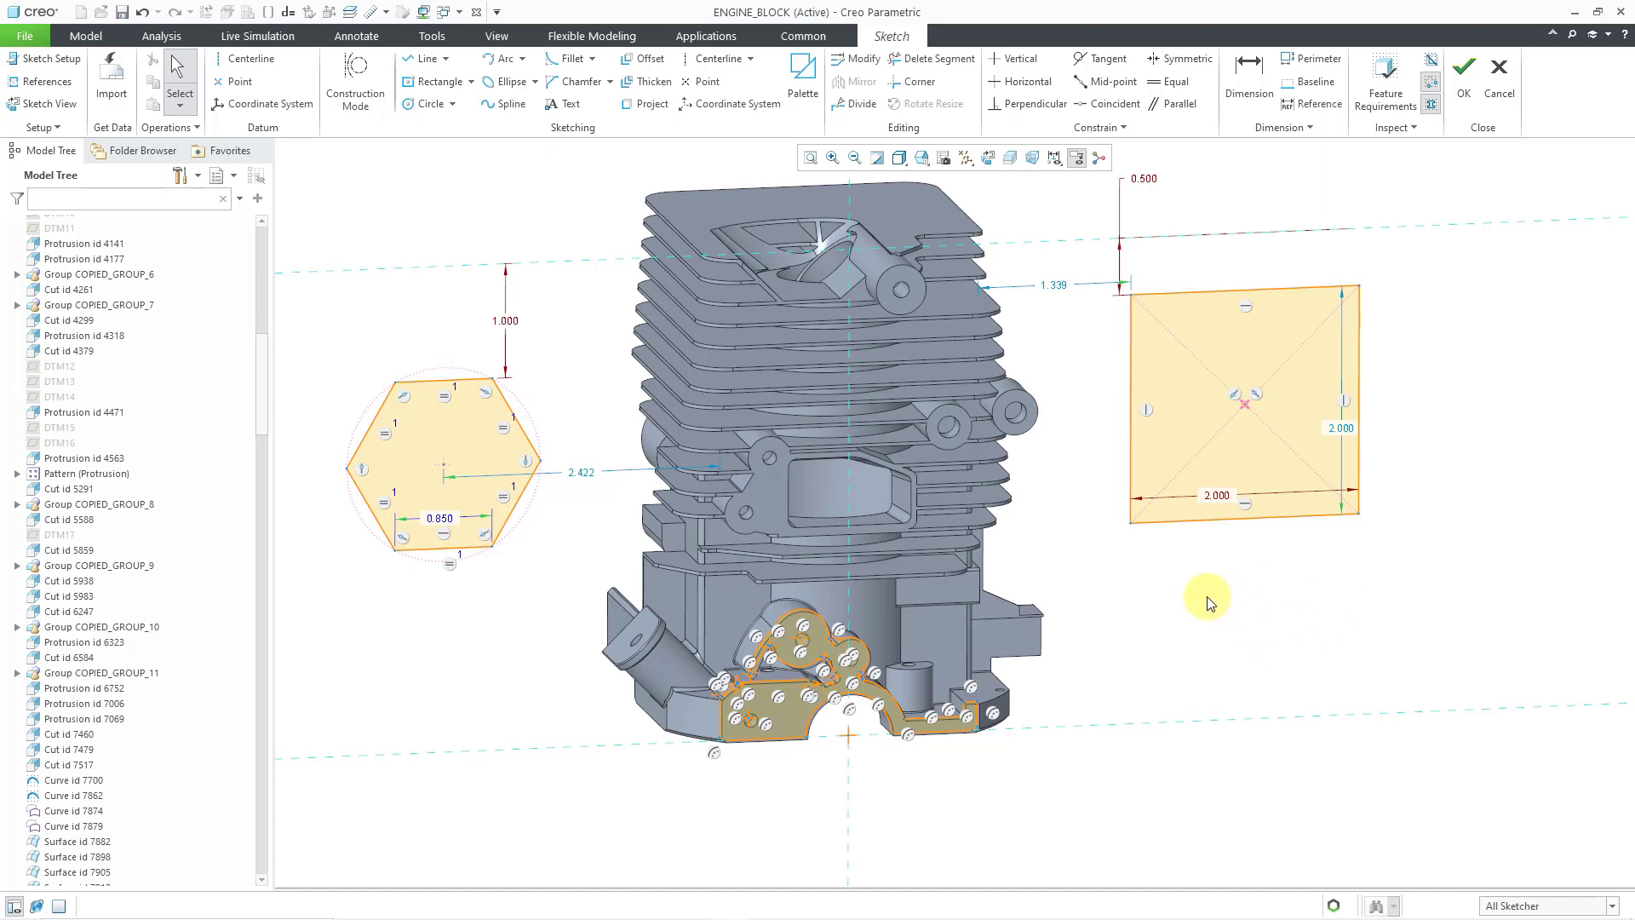
Dimension the rectangle's edge nearest the engine block from the vertical reference through the block's centre, setting the distance to 2.5.
mouse_move(1103, 500)
middle_down()
mouse_move(1077, 493)
mouse_move(1096, 493)
mouse_move(1113, 595)
middle_up()
scroll(1121, 443, down, 2)
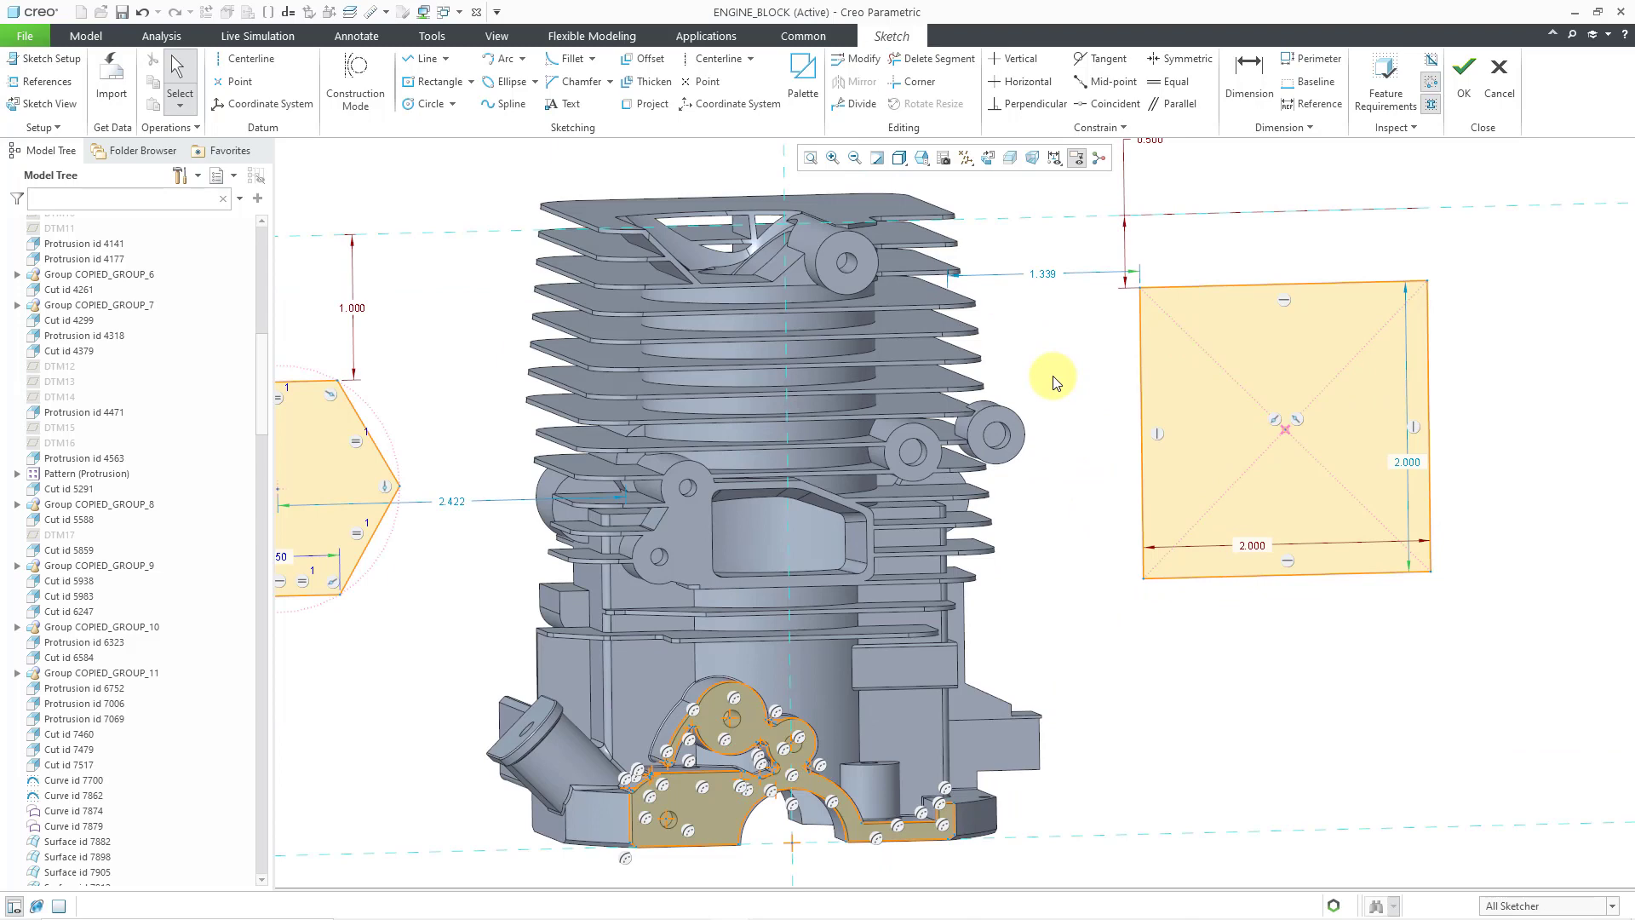
scroll(1068, 460, up, 1)
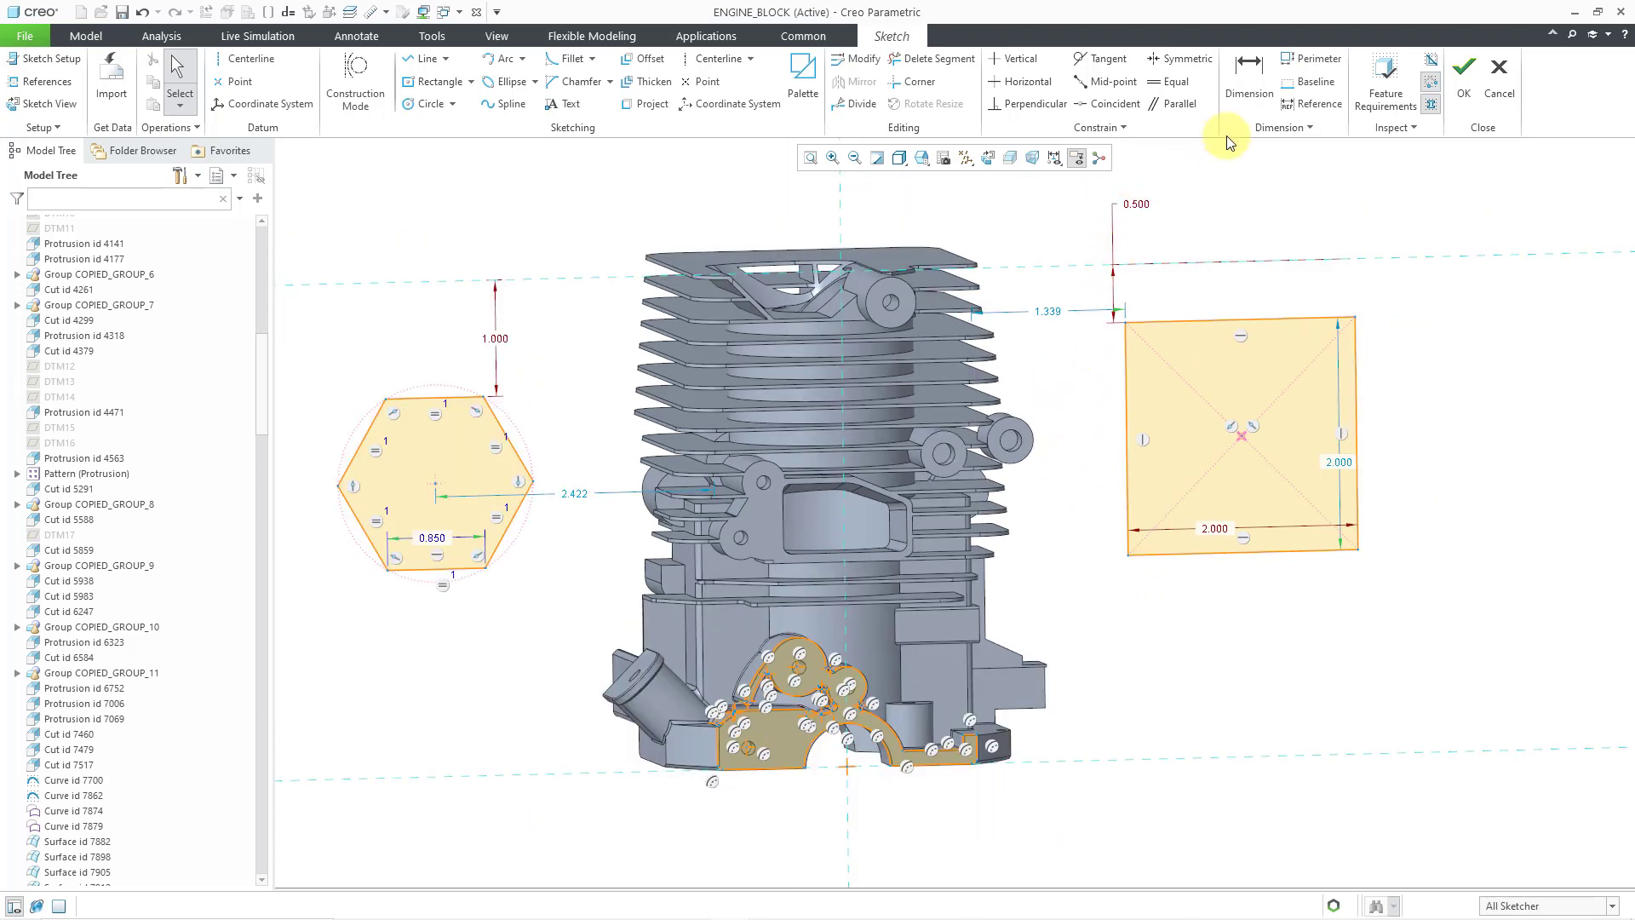
click(1249, 72)
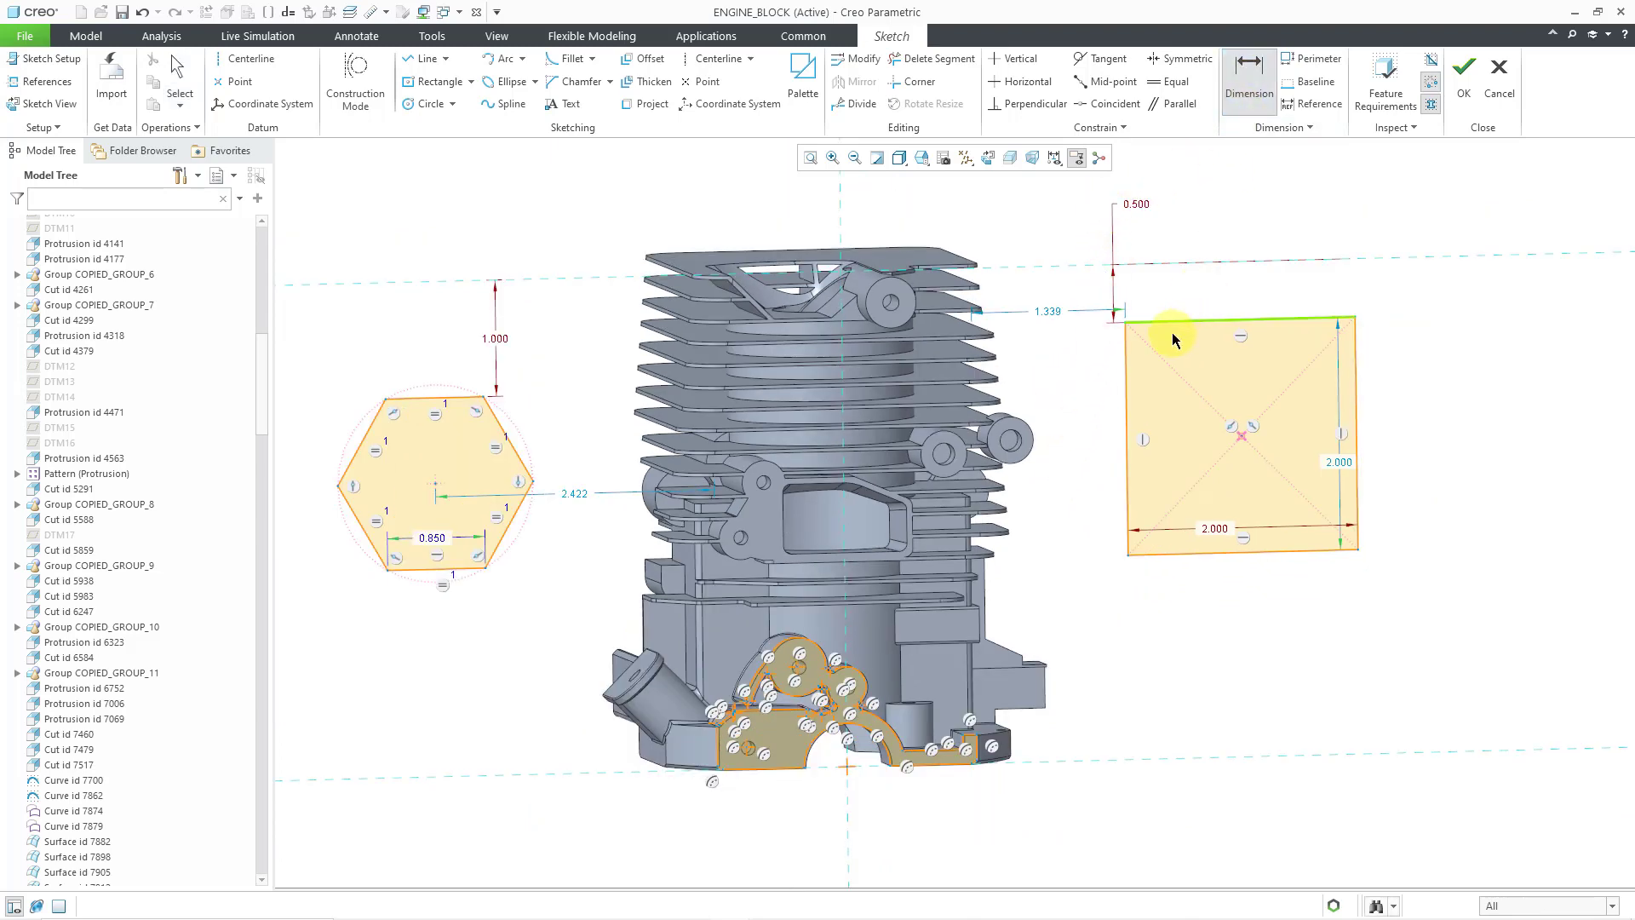
click(1128, 360)
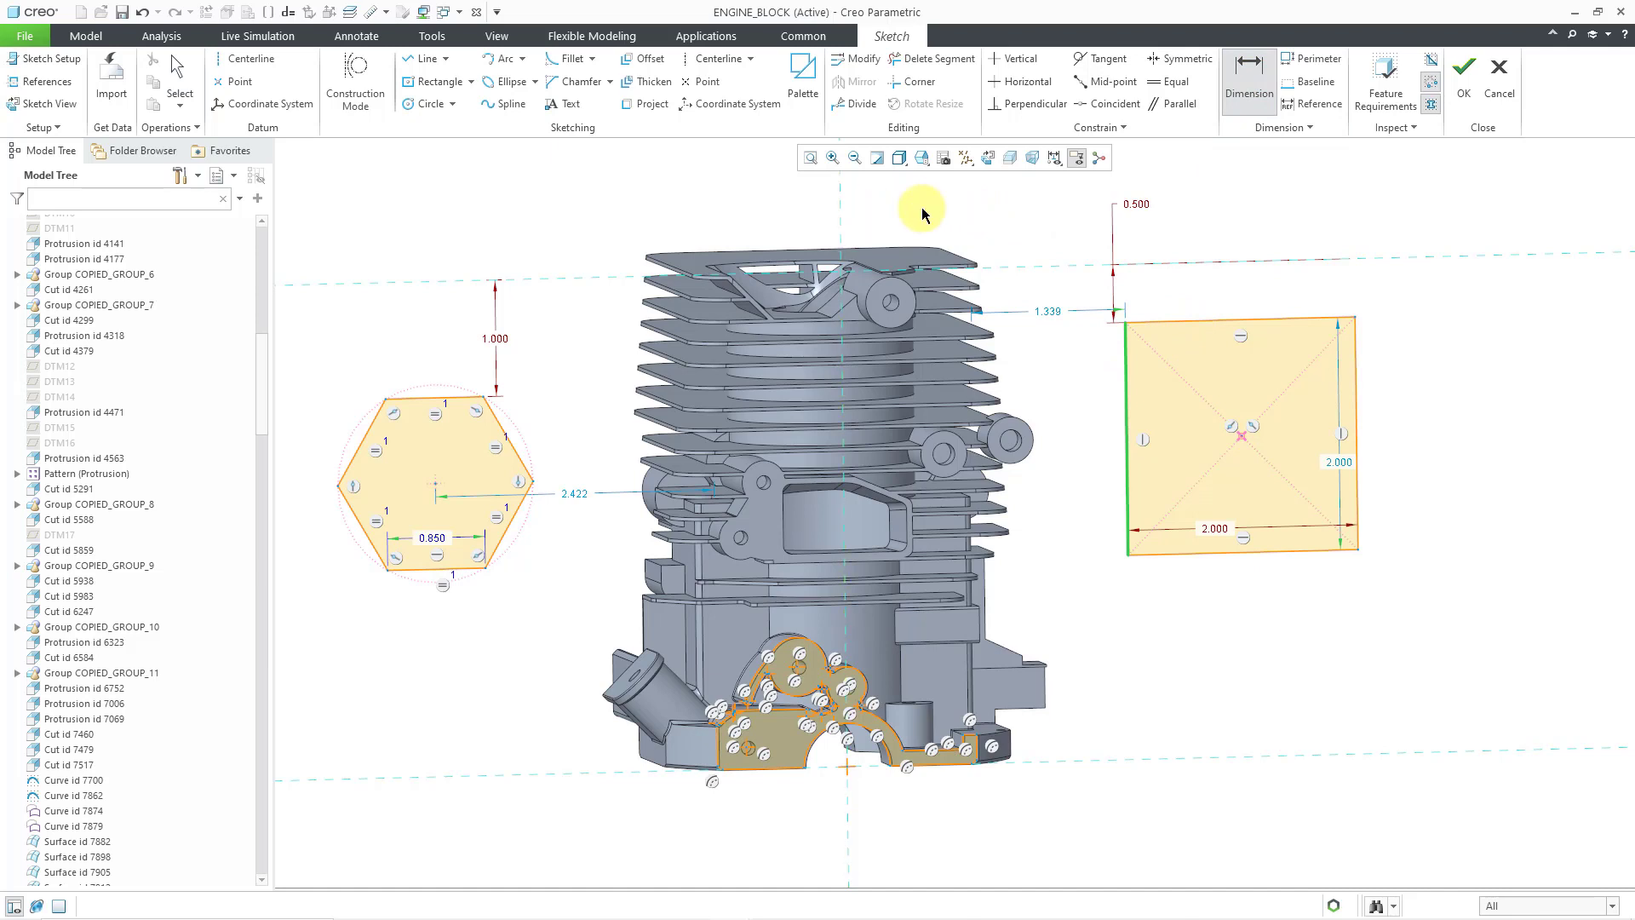
middle_click(949, 203)
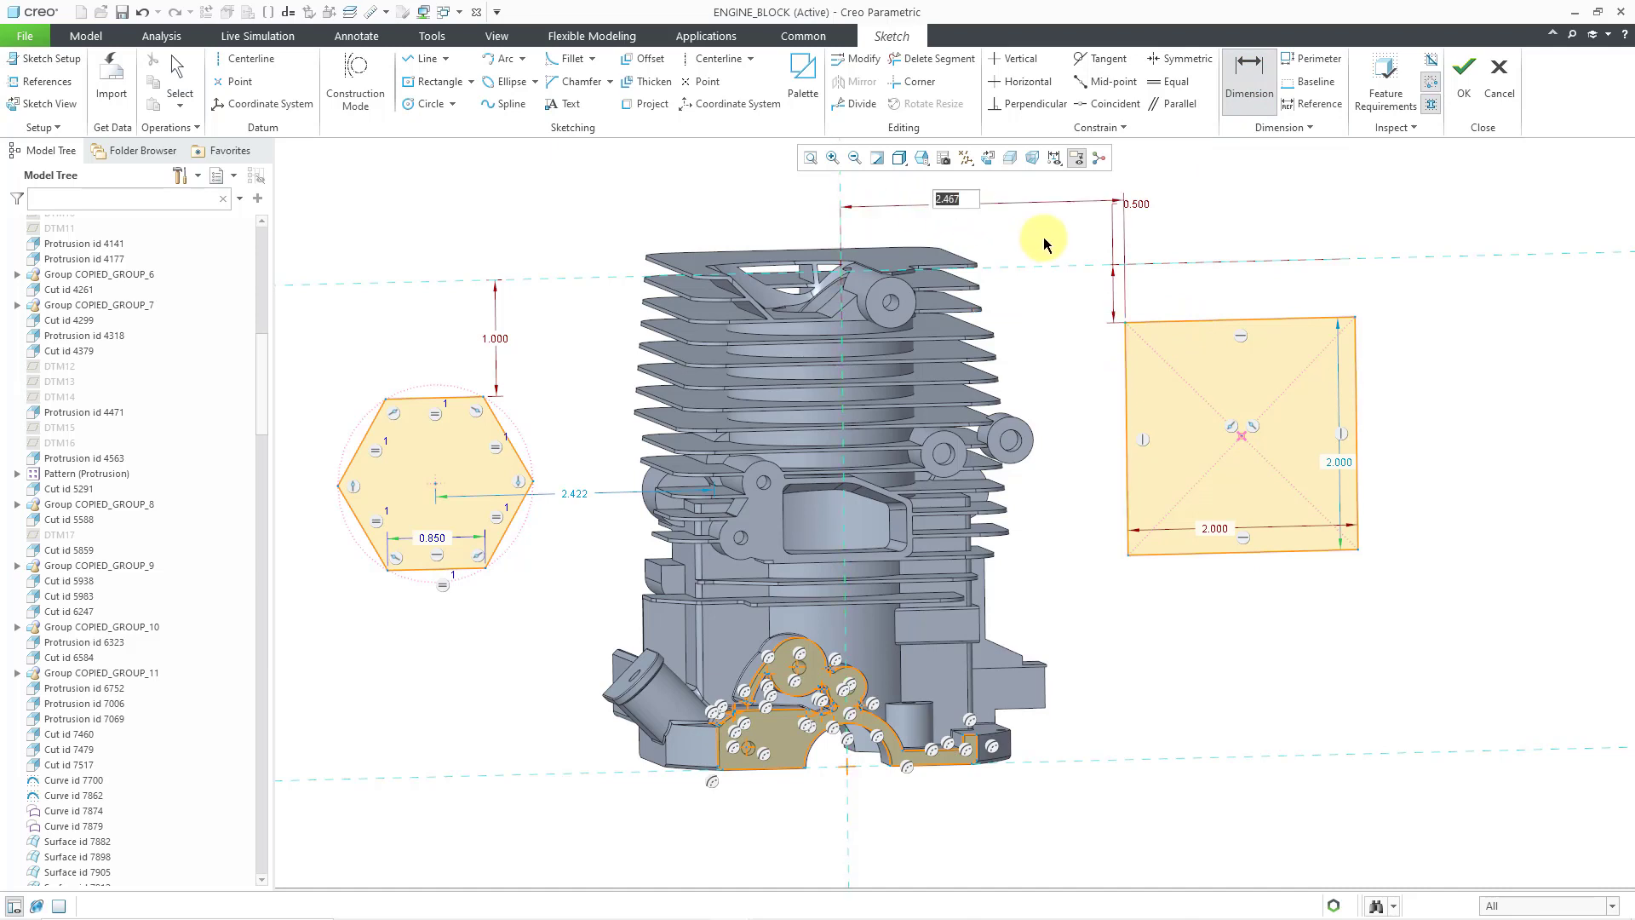
text(2.5)
key(Return)
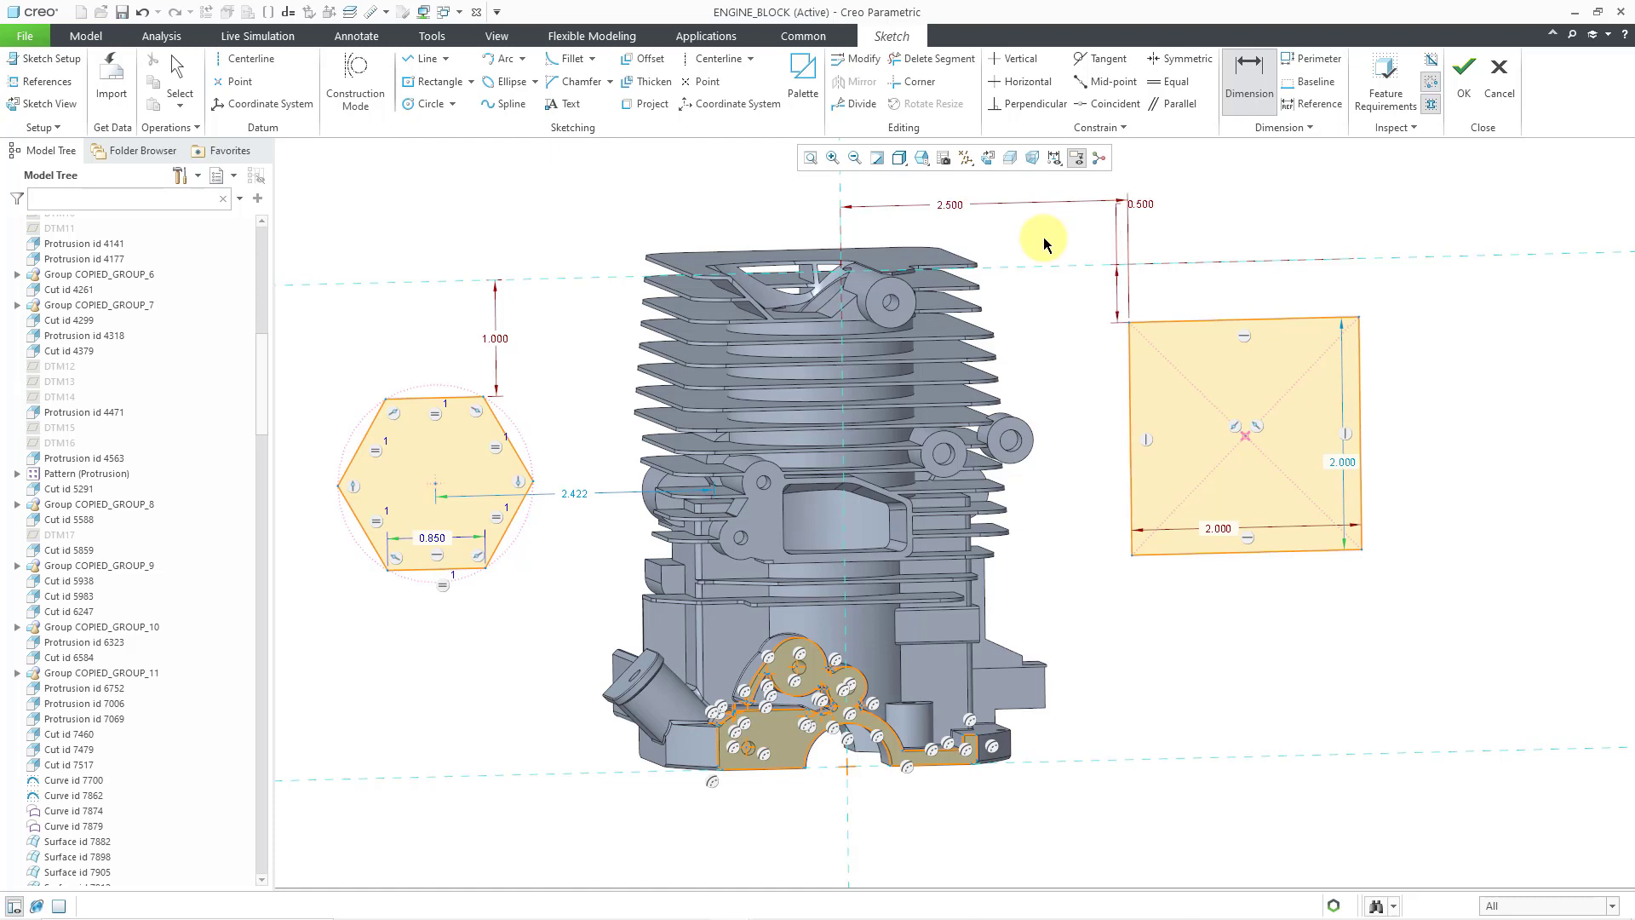
middle_click(1188, 217)
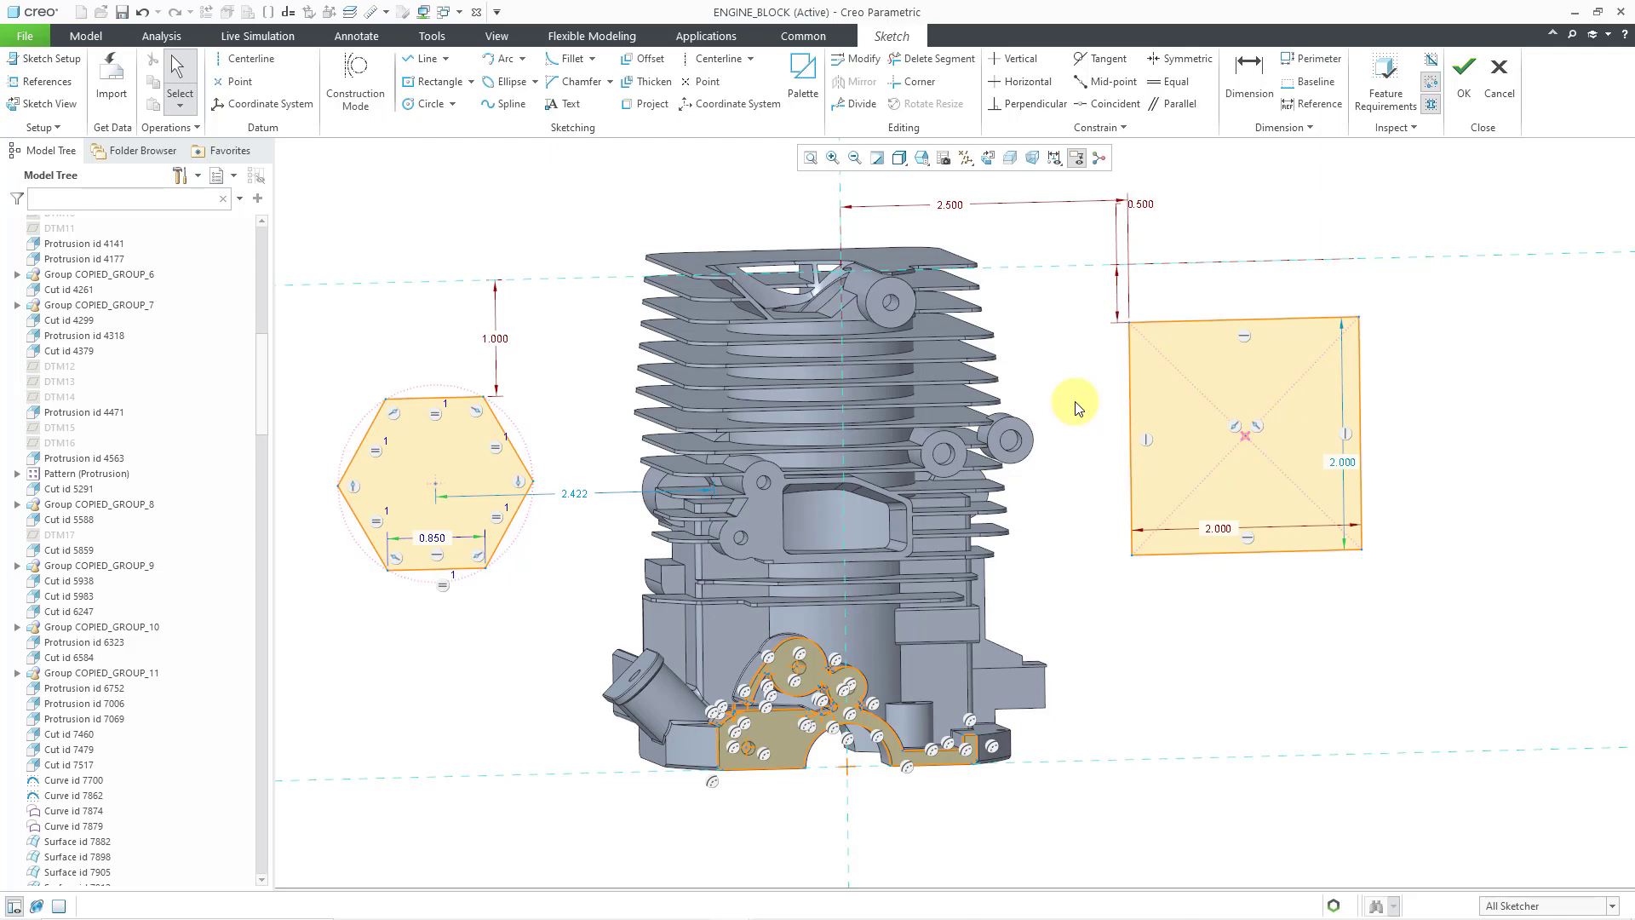
Save the completed sketch with the hexagon, rectangle and projected edges, and exit Sketcher.
click(577, 496)
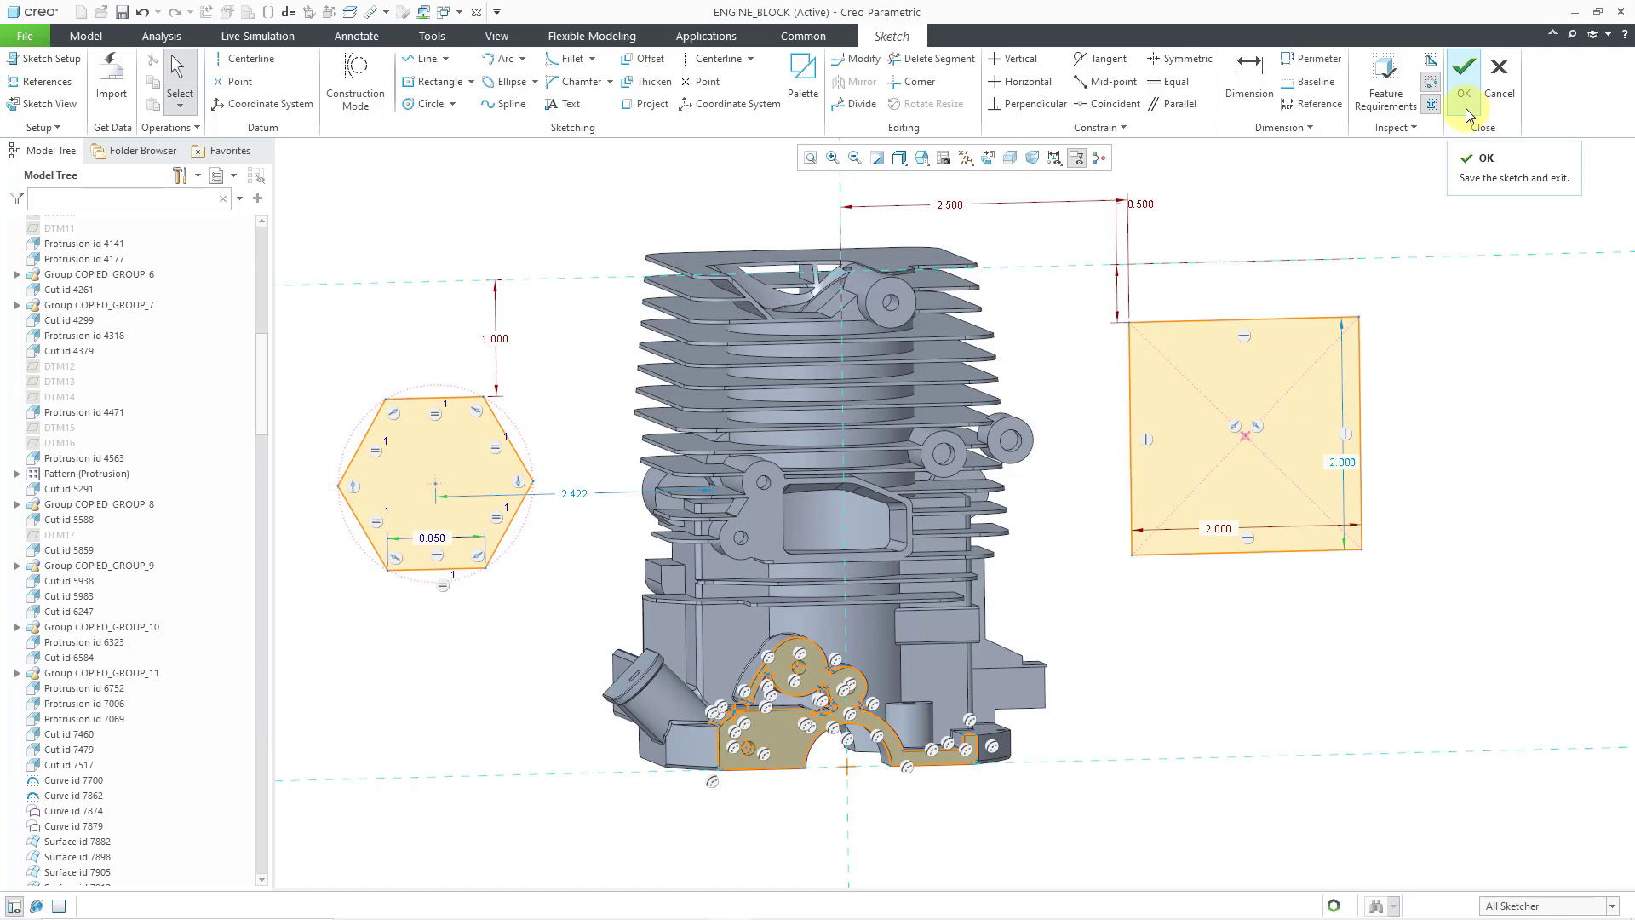
right_click(1408, 347)
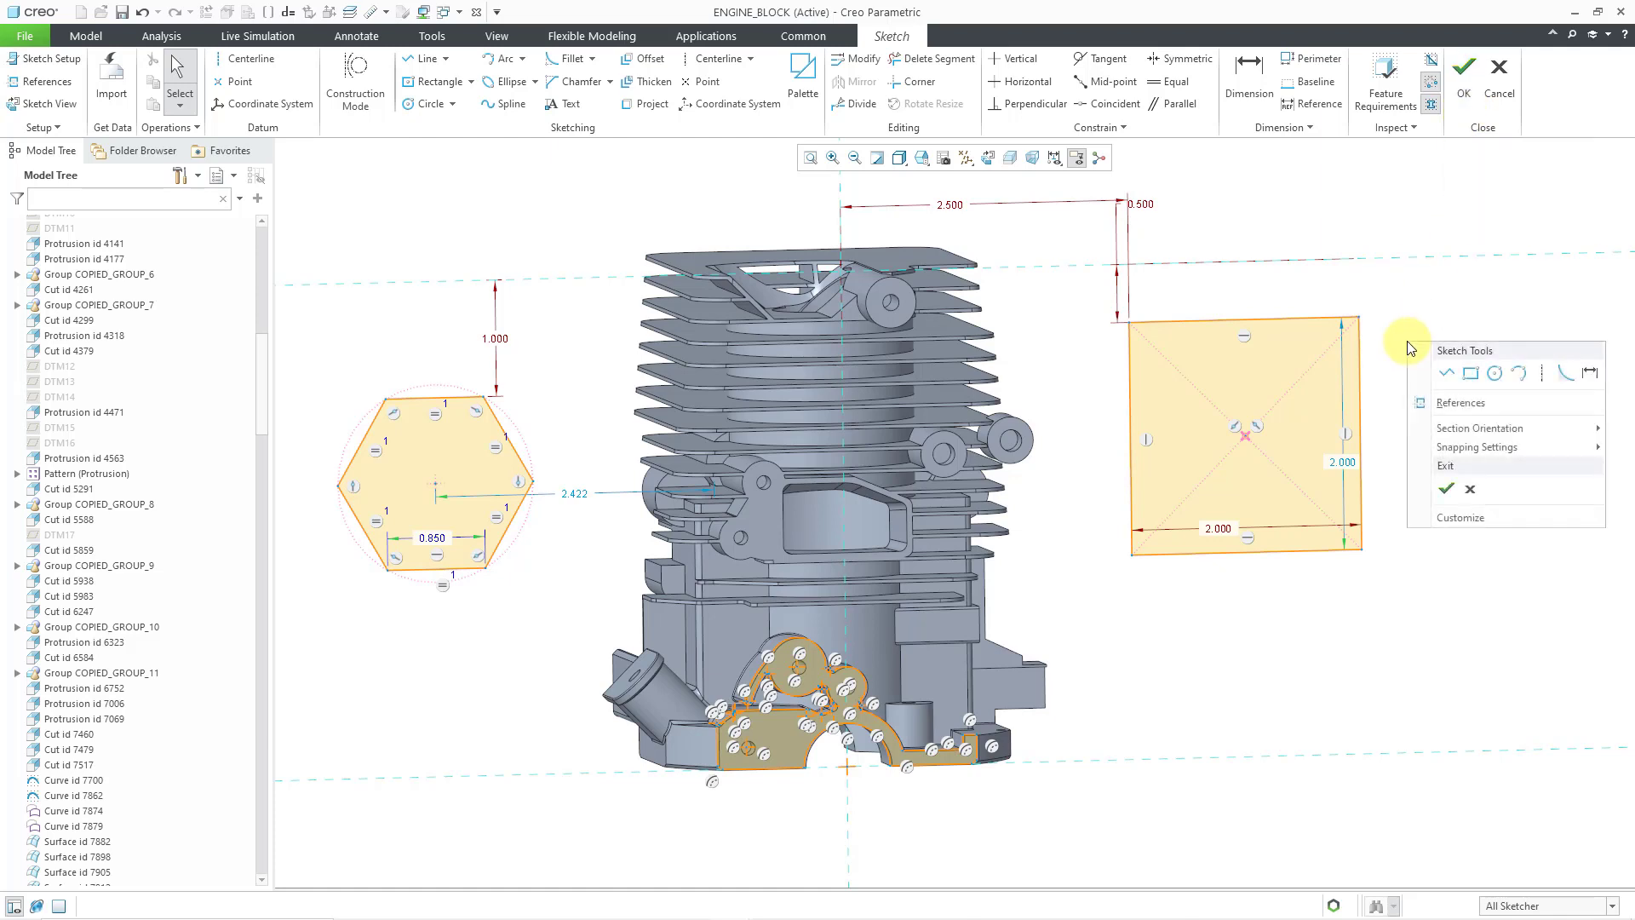
click(1448, 494)
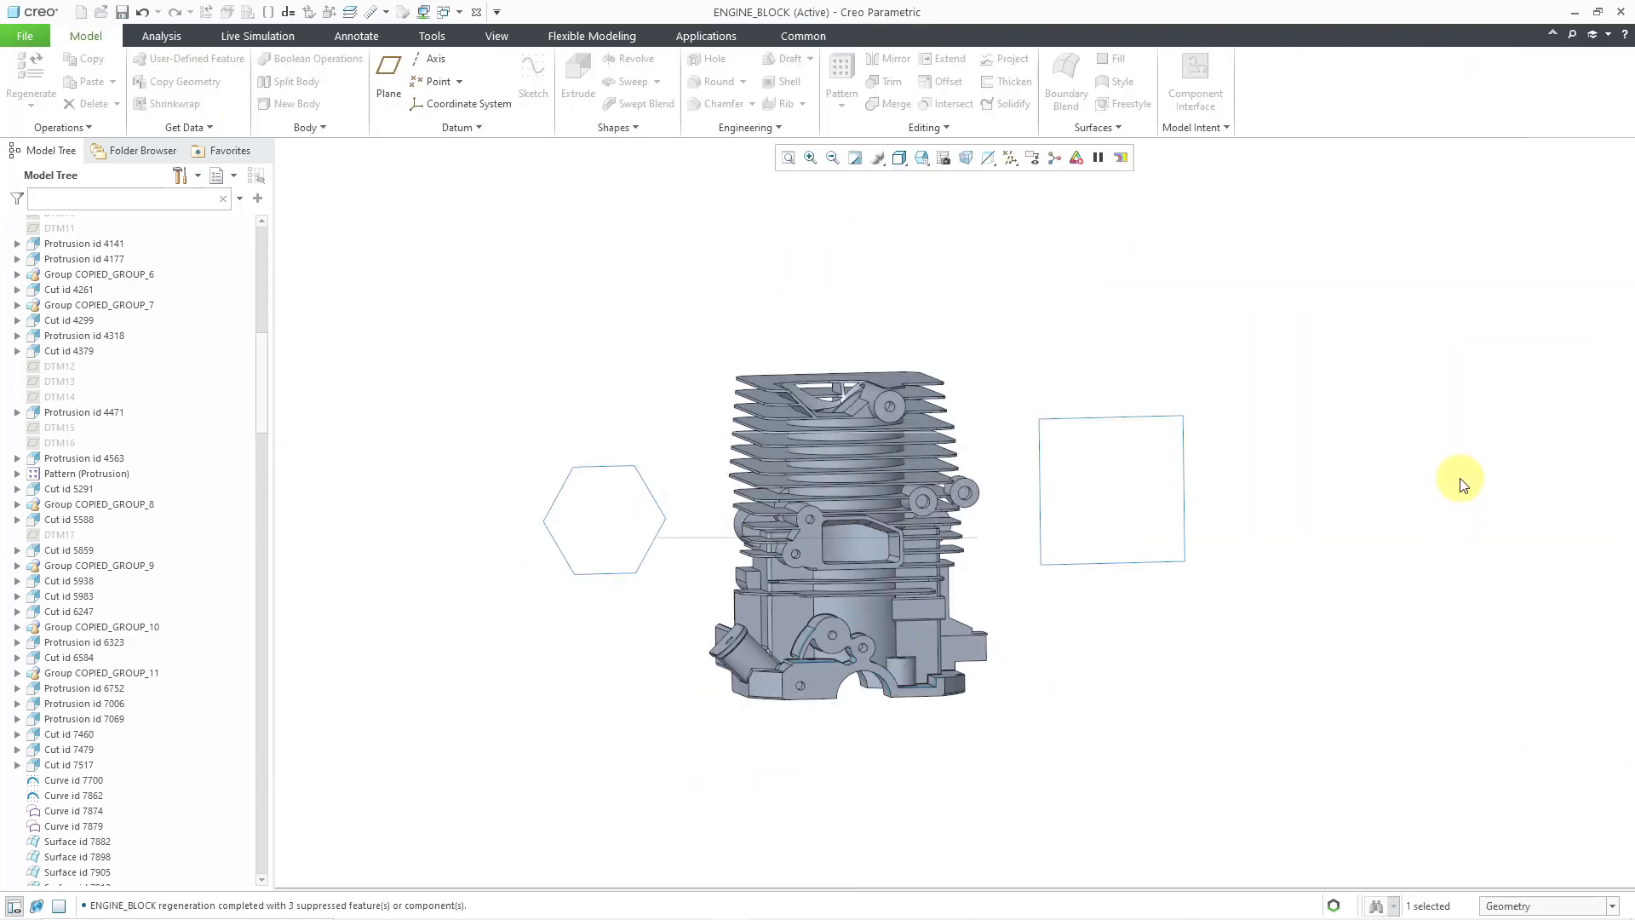